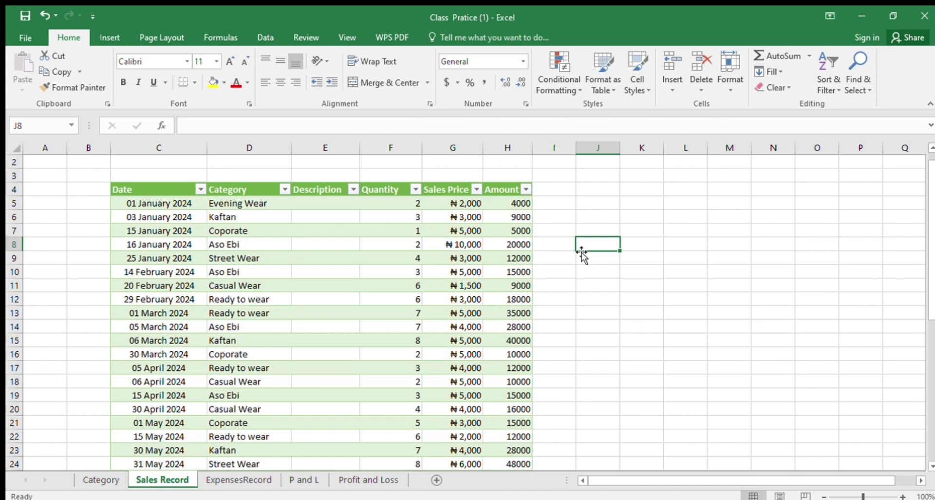
- Look through the Category, Sales Record and ExpensesRecord sheets to see how the source data is organised
{"action": "left_click", "coordinate": [113, 477]}
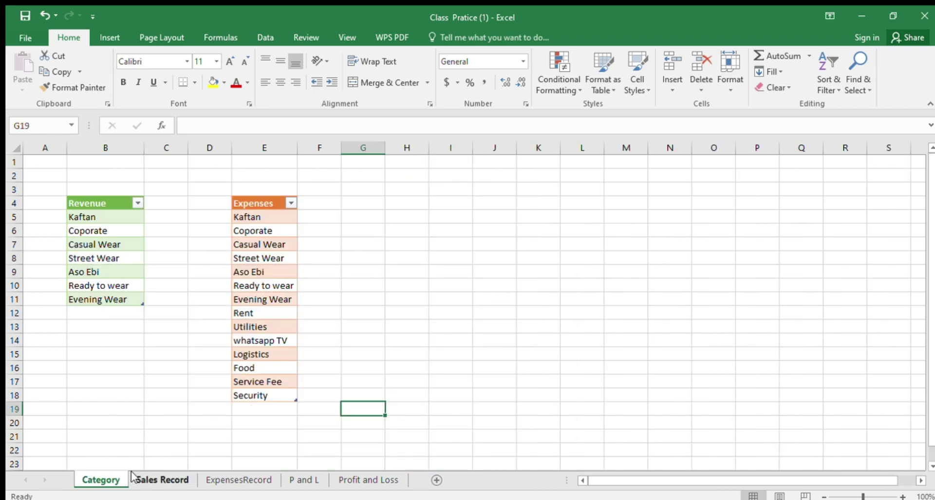
{"action": "left_click", "coordinate": [148, 478]}
{"action": "left_click", "coordinate": [210, 478]}
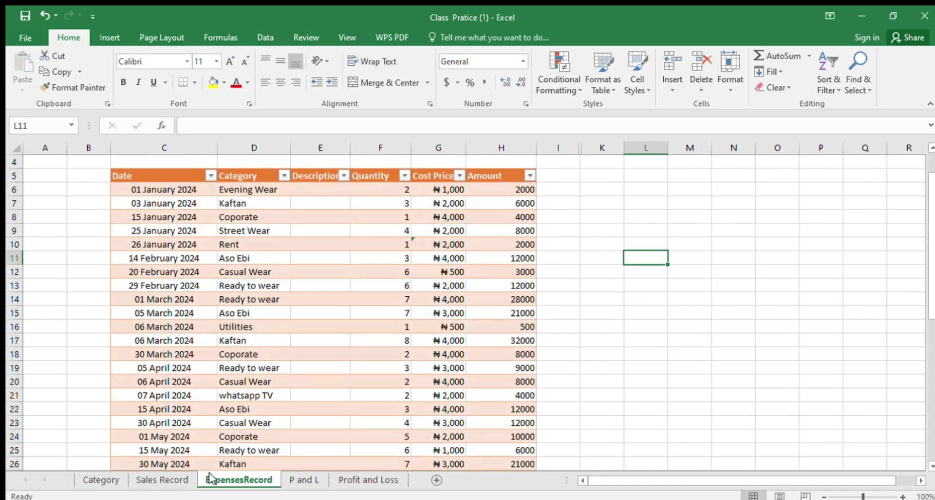
{"action": "left_click", "coordinate": [167, 479]}
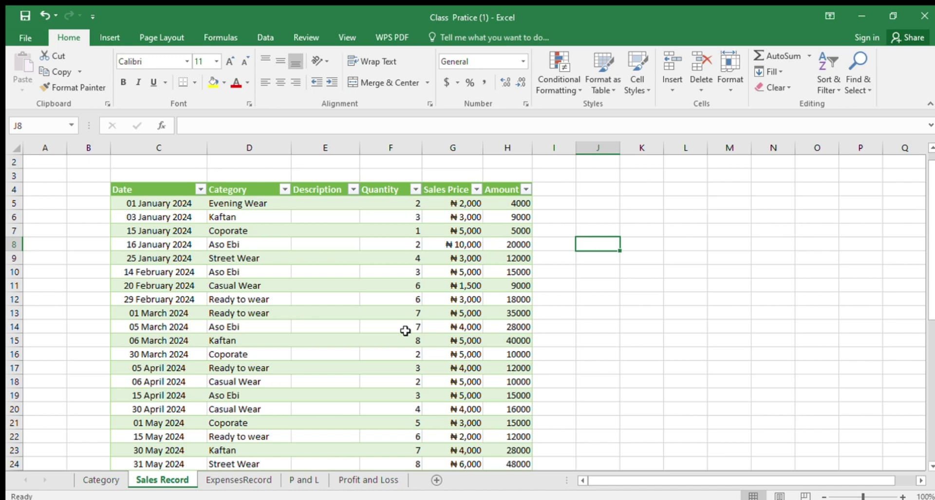
- Examine the dates, categories and amounts in the Sales Record table and compare them with the ExpensesRecord table
{"action": "scroll", "coordinate": [405, 331], "scroll_direction": "down", "scroll_amount": 3}
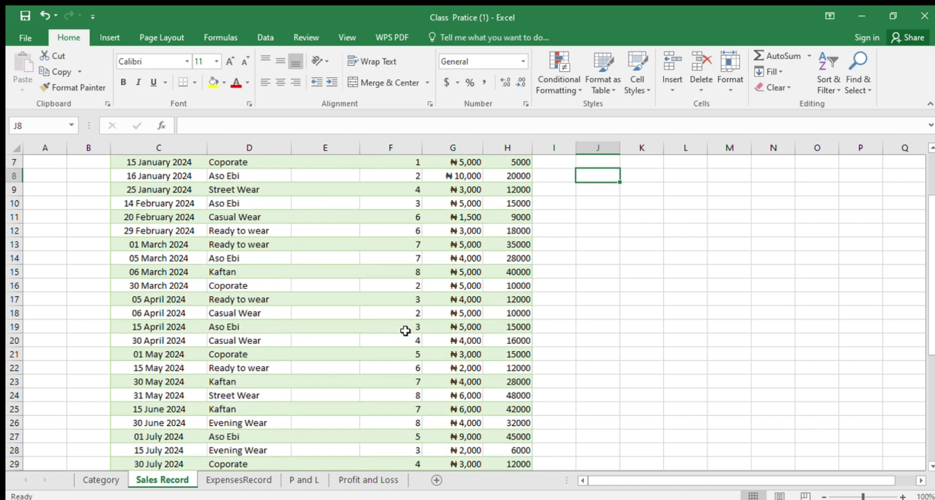
{"action": "scroll", "coordinate": [405, 331], "scroll_direction": "up", "scroll_amount": 3}
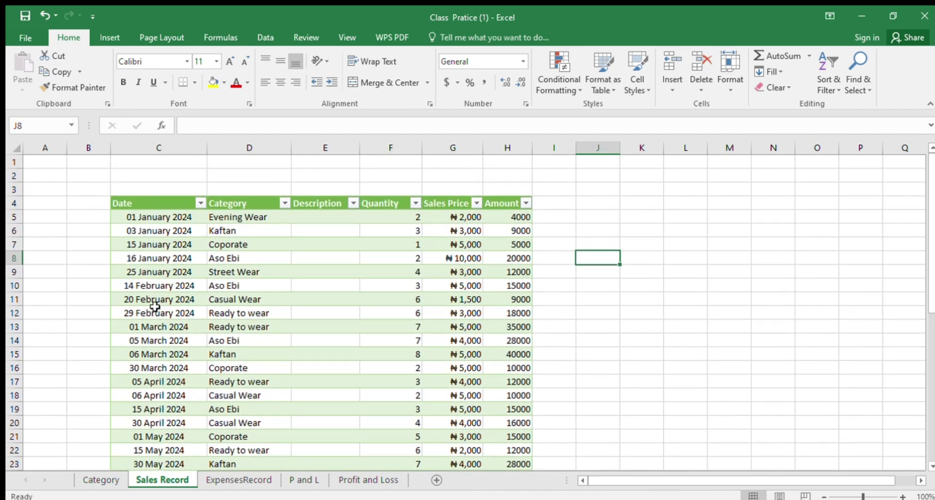
{"action": "scroll", "coordinate": [204, 324], "scroll_direction": "down", "scroll_amount": 3}
{"action": "scroll", "coordinate": [207, 329], "scroll_direction": "down", "scroll_amount": 5}
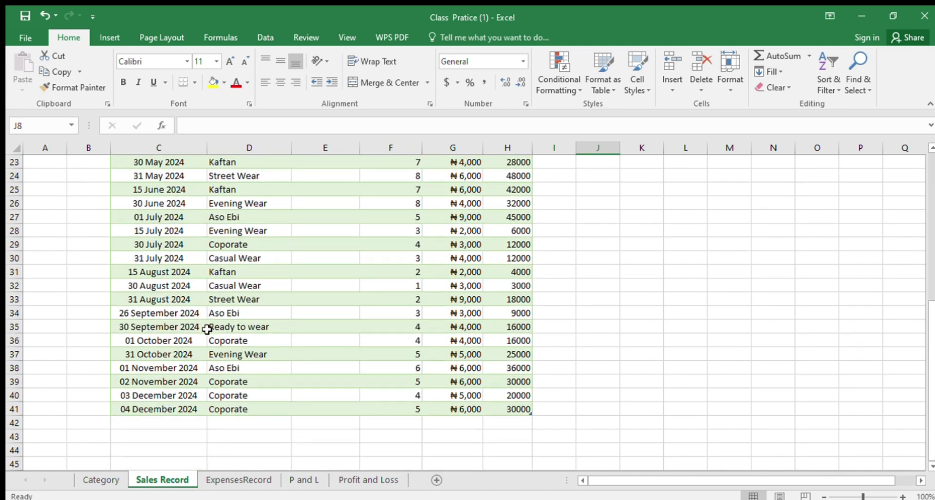
{"action": "scroll", "coordinate": [207, 329], "scroll_direction": "up", "scroll_amount": 3}
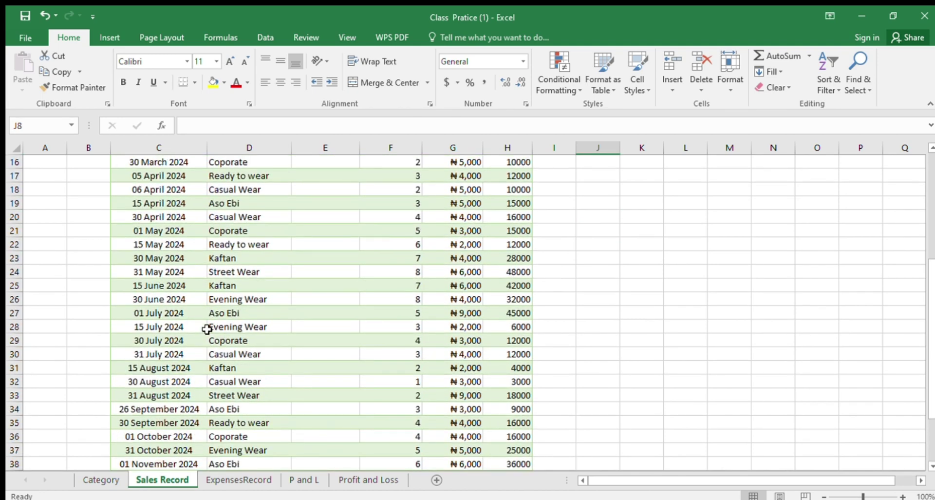
{"action": "scroll", "coordinate": [206, 329], "scroll_direction": "down", "scroll_amount": 1}
{"action": "scroll", "coordinate": [206, 328], "scroll_direction": "up", "scroll_amount": 1}
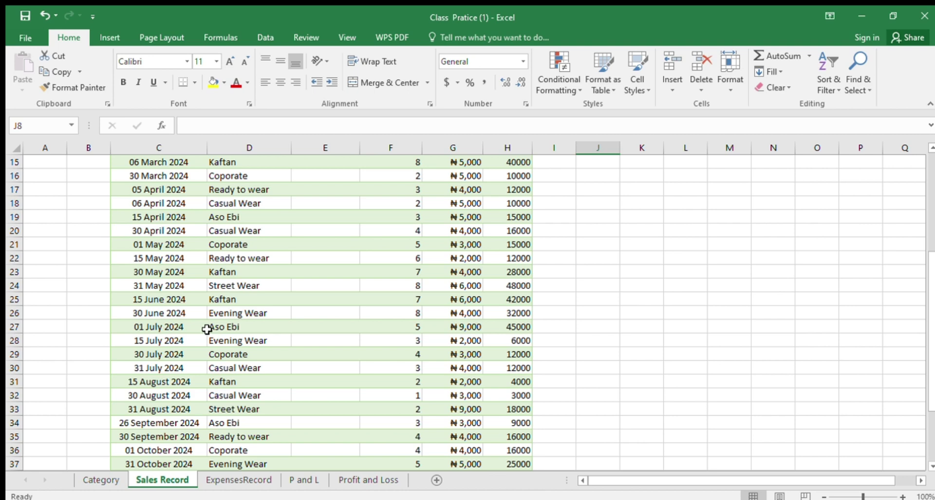
{"action": "scroll", "coordinate": [206, 329], "scroll_direction": "up", "scroll_amount": 5}
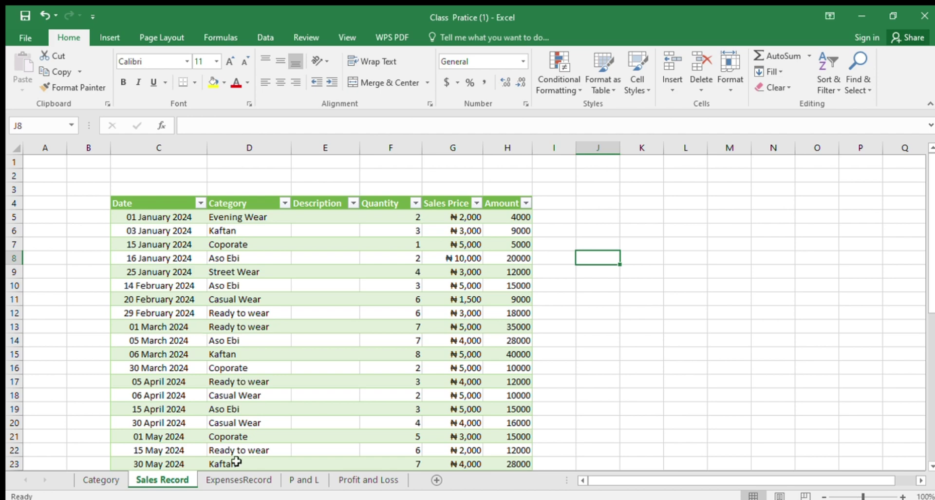
{"action": "left_click", "coordinate": [243, 479]}
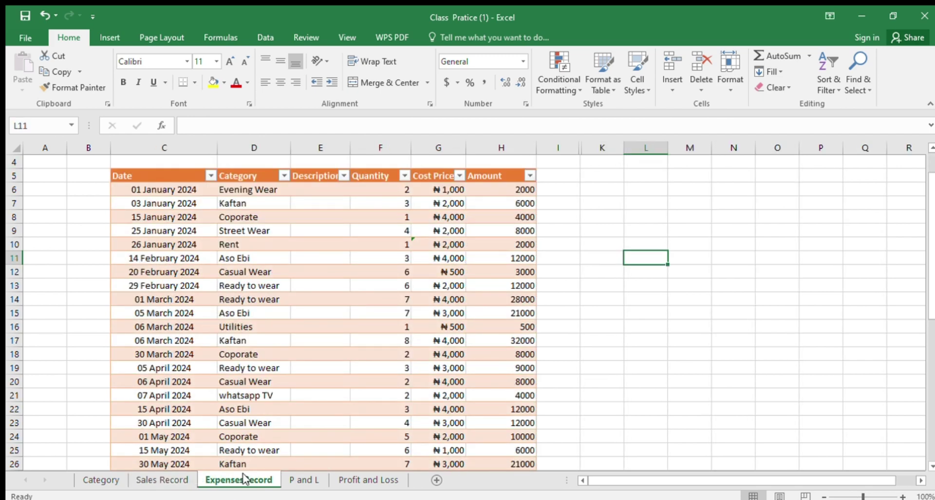
{"action": "left_click", "coordinate": [176, 479]}
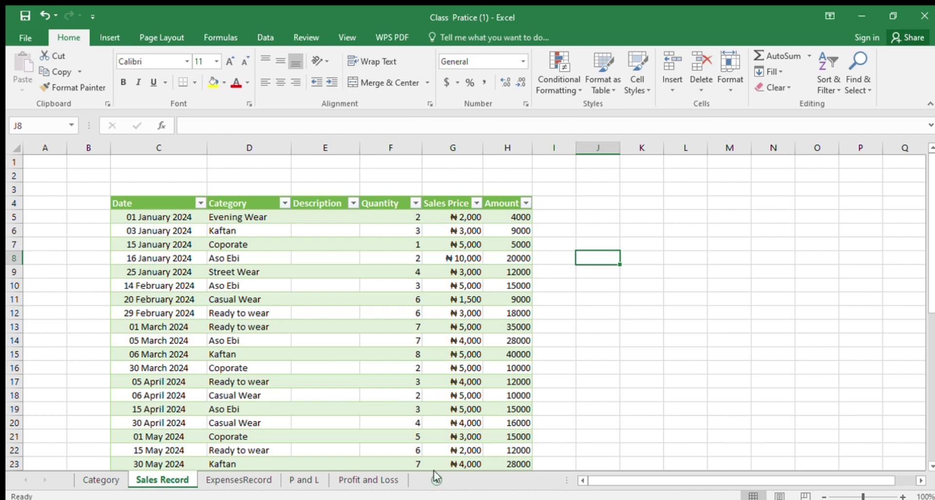
- Add a new worksheet after Sales Record and name it Profit&Loss
{"action": "left_click", "coordinate": [457, 480]}
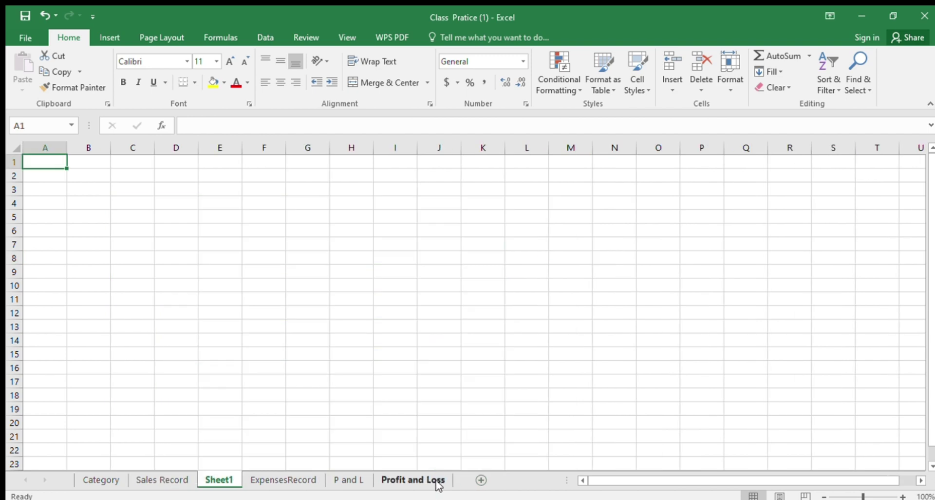
{"action": "double_click", "coordinate": [224, 480]}
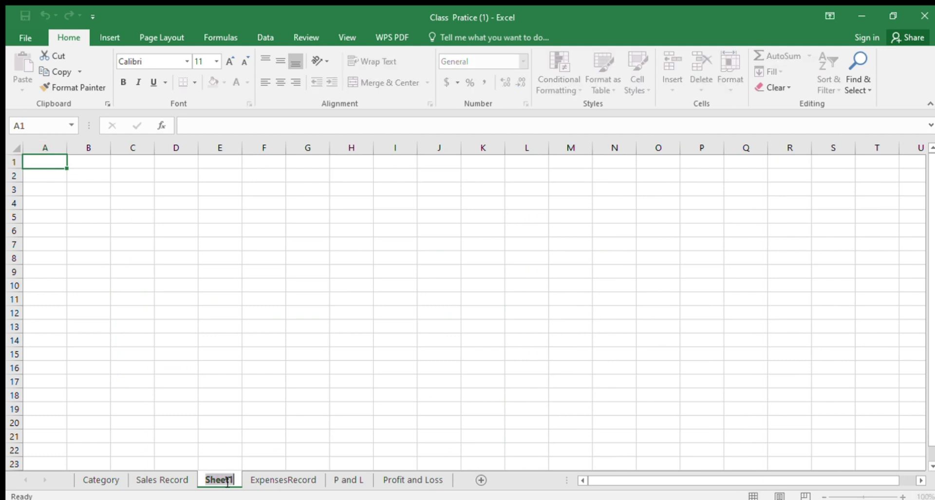
{"action": "type", "text": "P"}
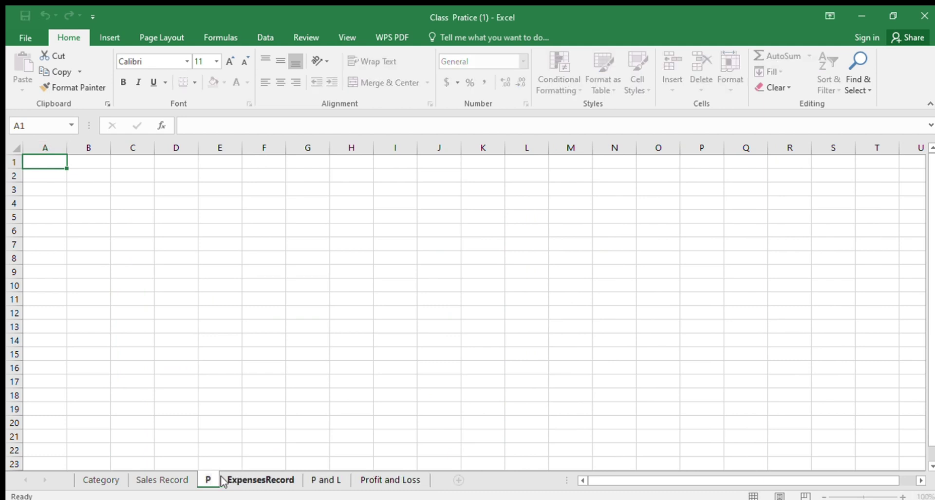
{"action": "type", "text": "rof"}
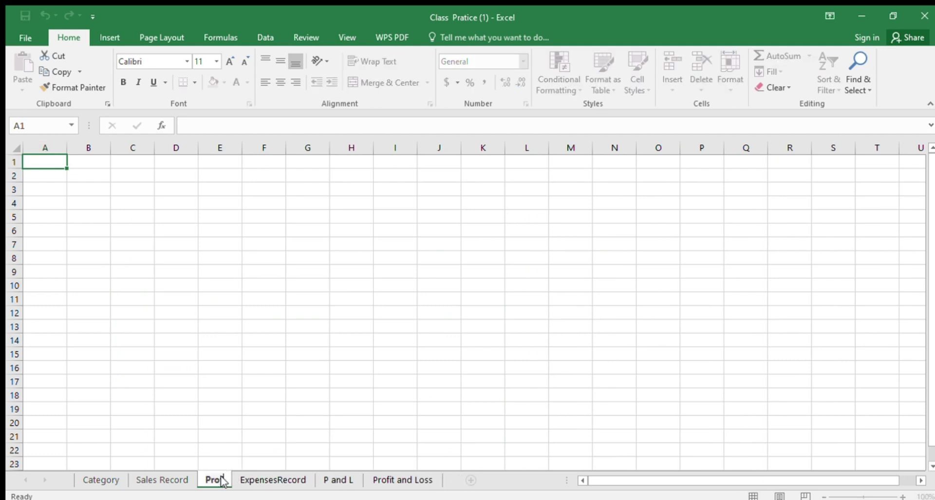
{"action": "type", "text": "it"}
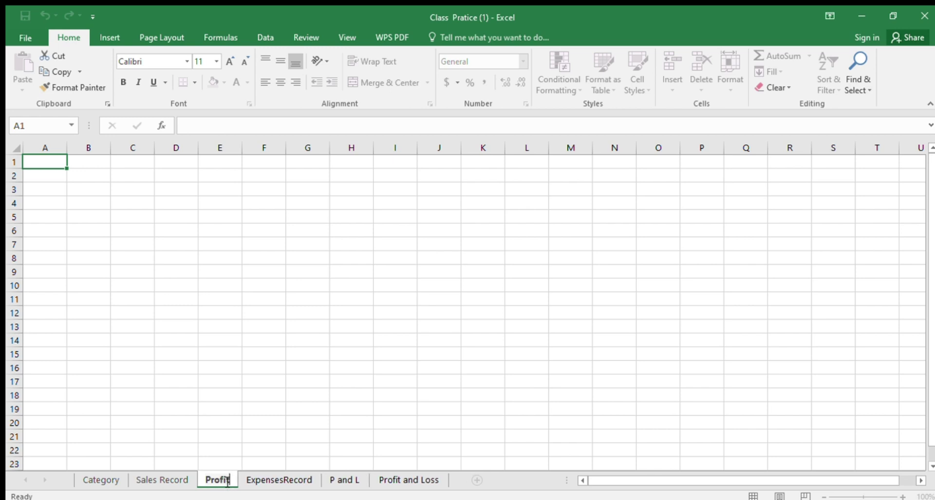
{"action": "type", "text": "&Loss"}
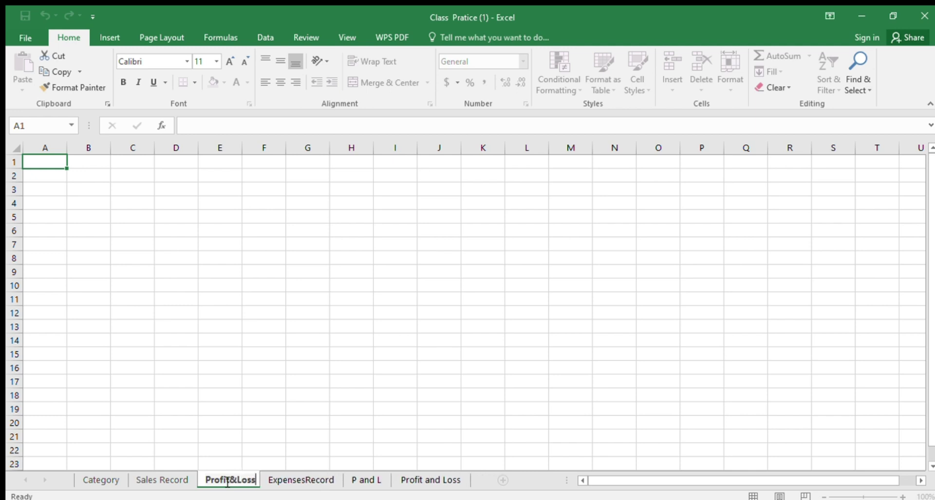
{"action": "left_click", "coordinate": [165, 267]}
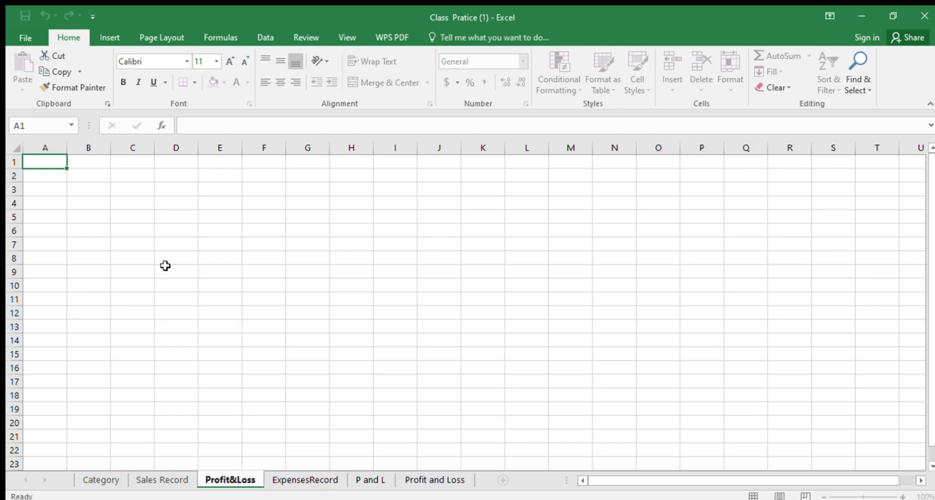
{"action": "left_click", "coordinate": [165, 266]}
- Enter the section heading "Sales of Goods" in cell C5 of the Profit&Loss sheet
{"action": "left_click", "coordinate": [135, 227]}
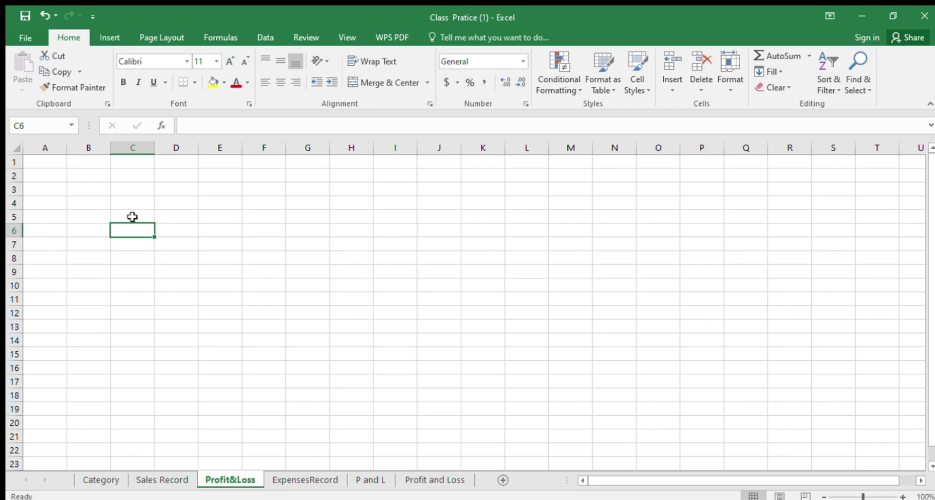
{"action": "left_click", "coordinate": [132, 216]}
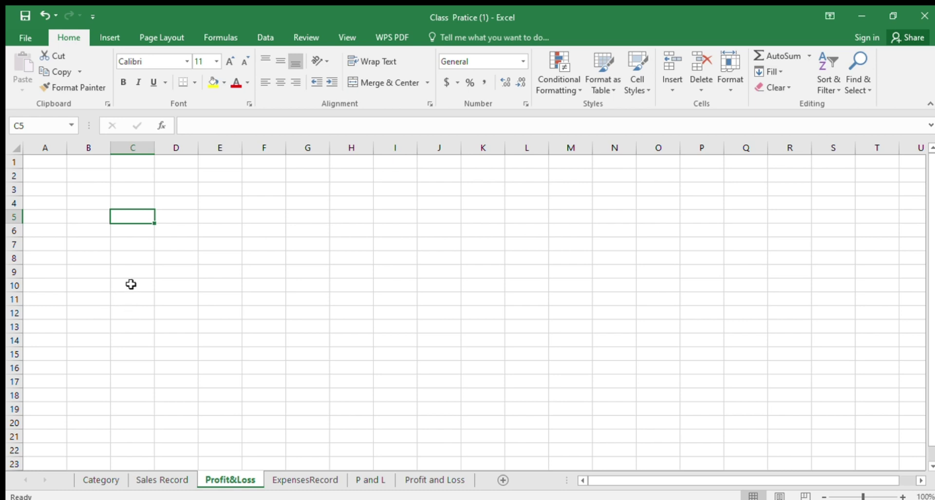
{"action": "double_click", "coordinate": [134, 219]}
{"action": "type", "text": "Sales"}
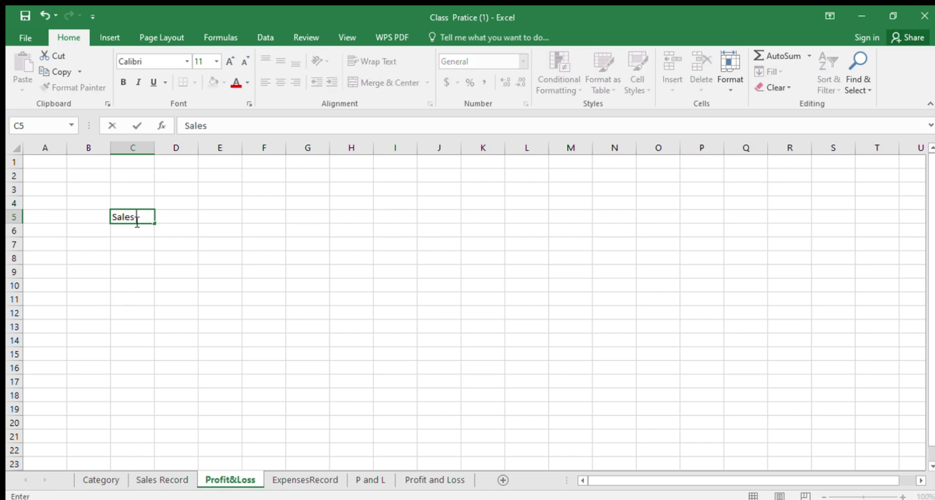
{"action": "type", "text": " of Goods"}
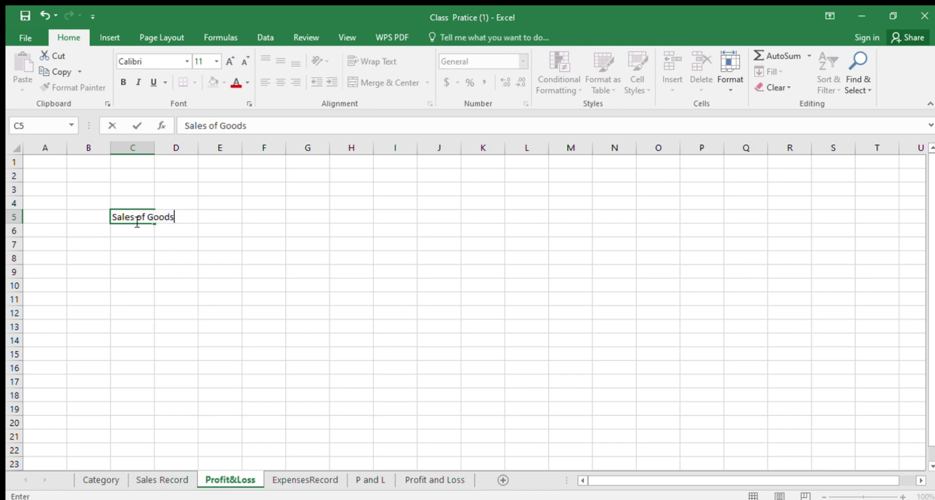
{"action": "left_click", "coordinate": [126, 247]}
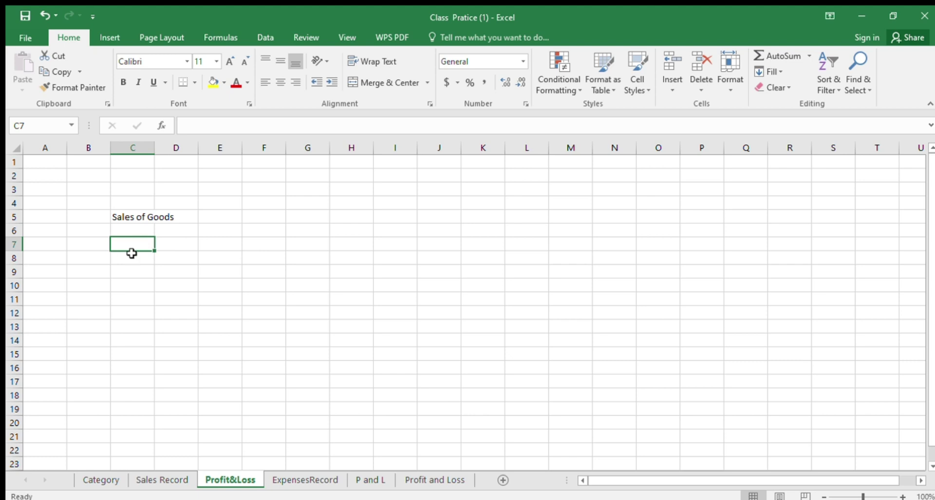
- Enter the section heading "Costs Of Goods" in cell C14
{"action": "left_click", "coordinate": [132, 342]}
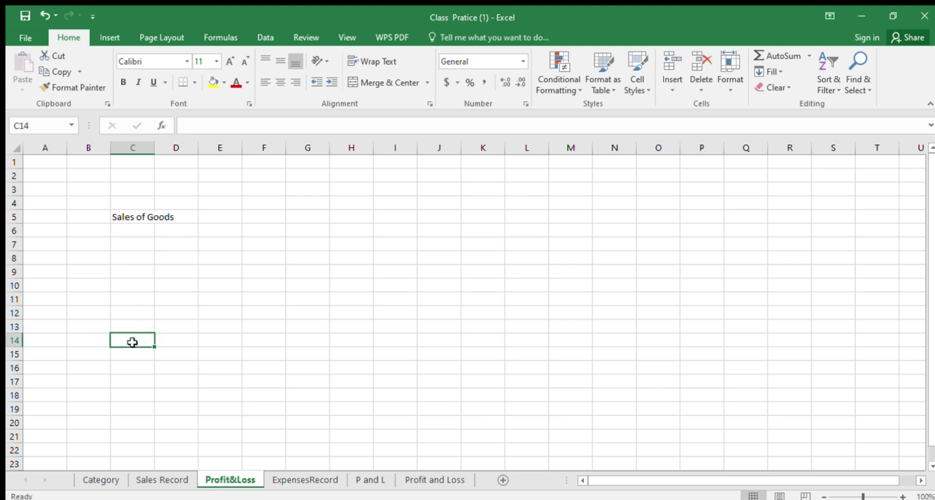
{"action": "type", "text": "Cost"}
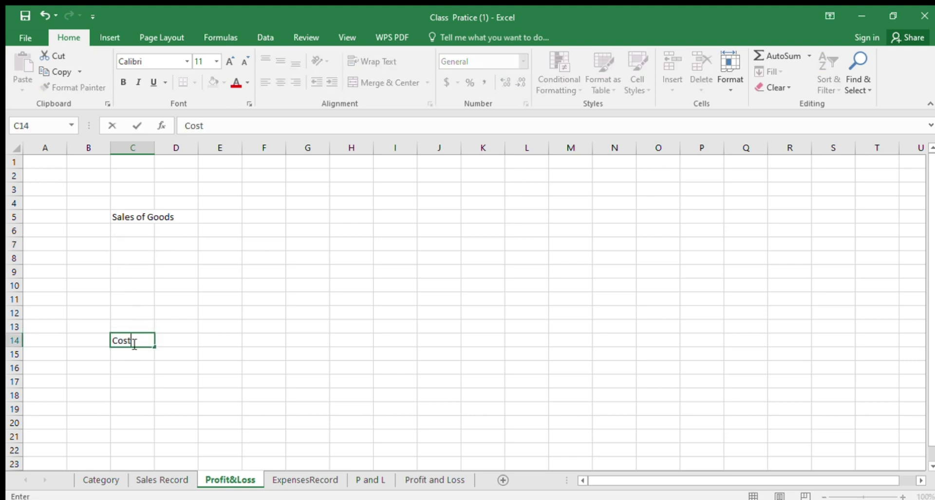
{"action": "type", "text": "s Of Goods"}
{"action": "scroll", "coordinate": [140, 411], "scroll_direction": "down", "scroll_amount": 1}
- Enter the section heading "Operational Expenses" in cell C22
{"action": "left_click", "coordinate": [137, 400]}
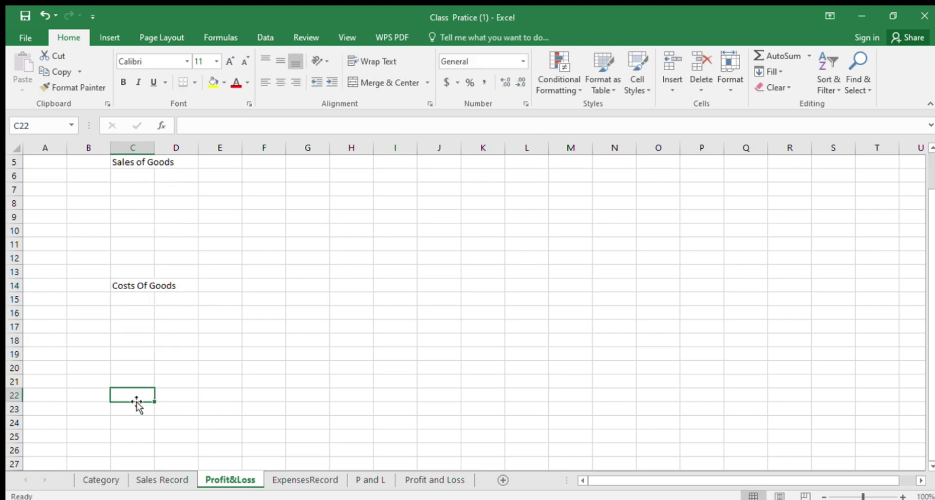
{"action": "type", "text": "Operat"}
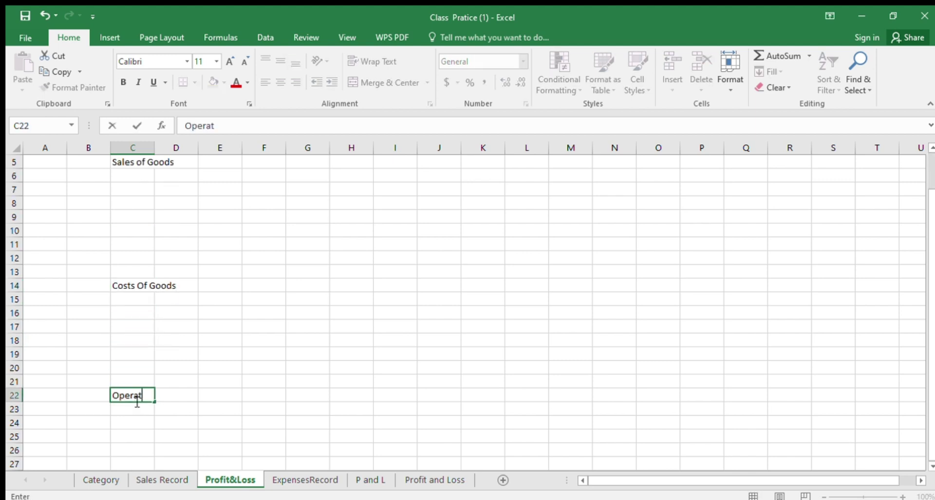
{"action": "type", "text": "ionsal"}
{"action": "key", "text": "BackSpace"}
{"action": "key", "text": "BackSpace"}
{"action": "type", "text": "Expense"}
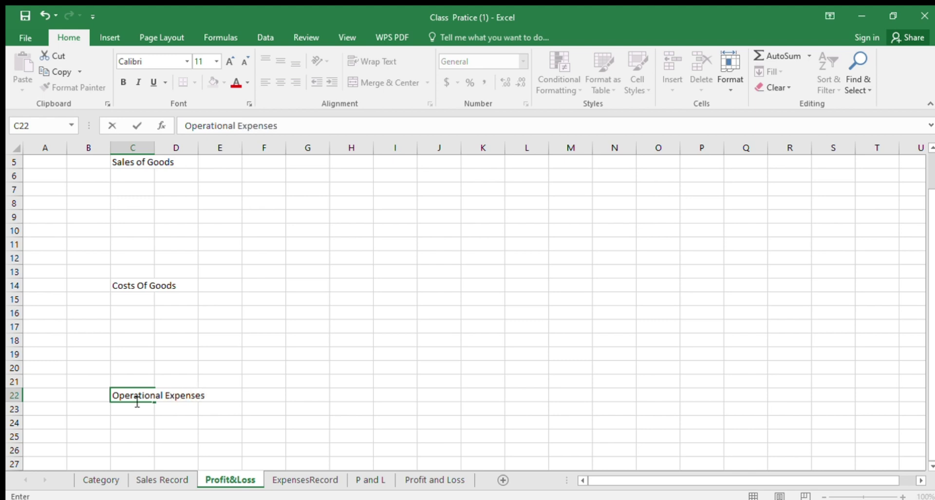
{"action": "type", "text": "s"}
{"action": "scroll", "coordinate": [180, 418], "scroll_direction": "down", "scroll_amount": 2}
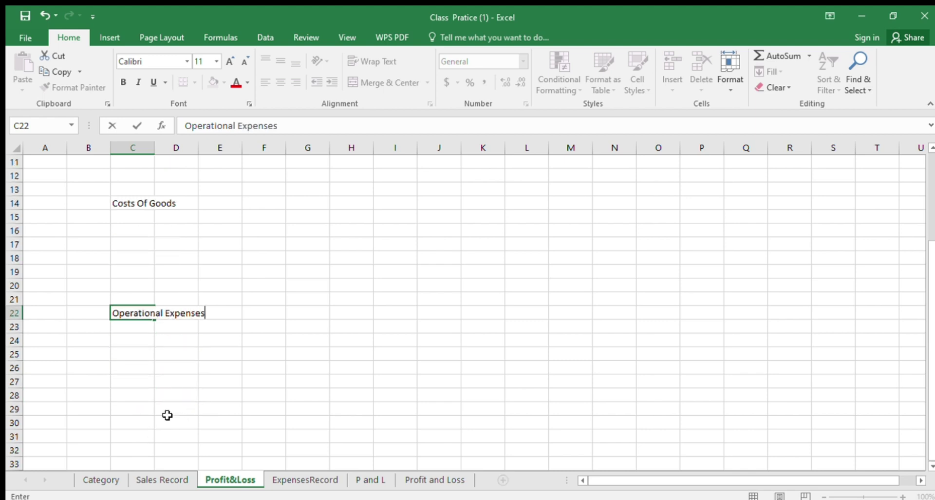
{"action": "left_click", "coordinate": [137, 383]}
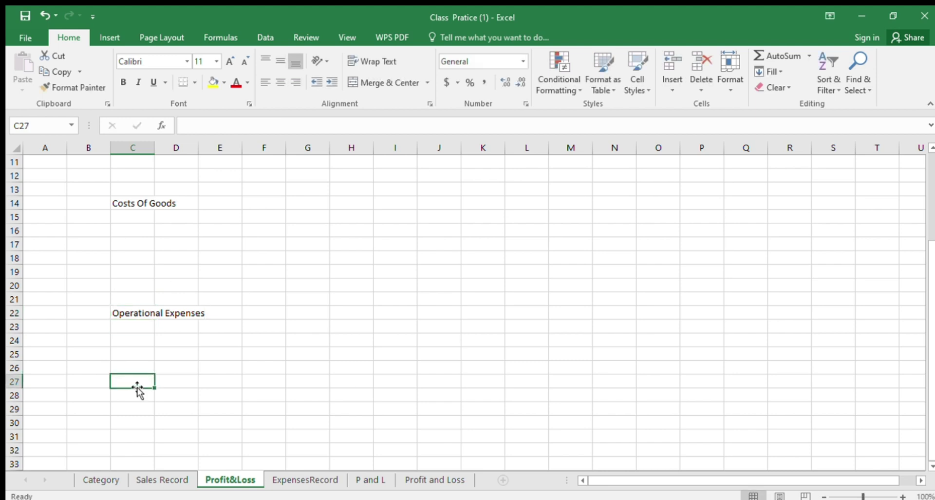
{"action": "type", "text": "N"}
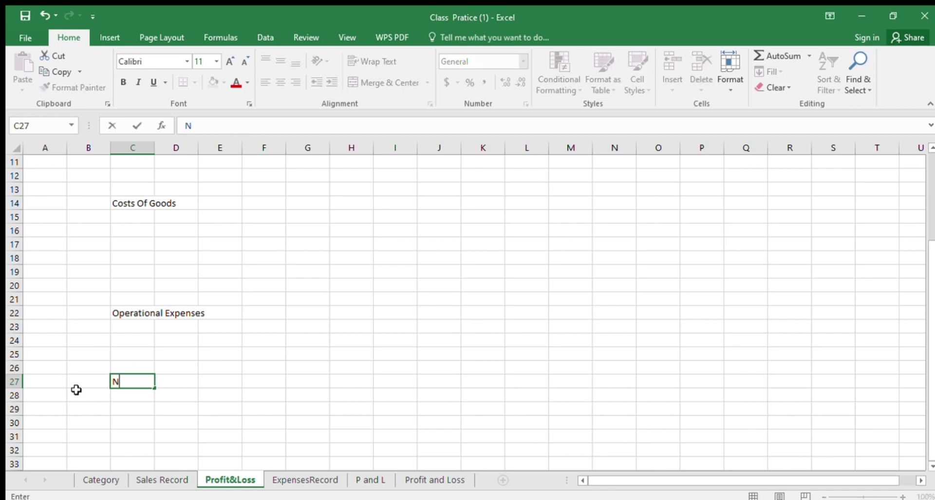
{"action": "type", "text": "on Operat"}
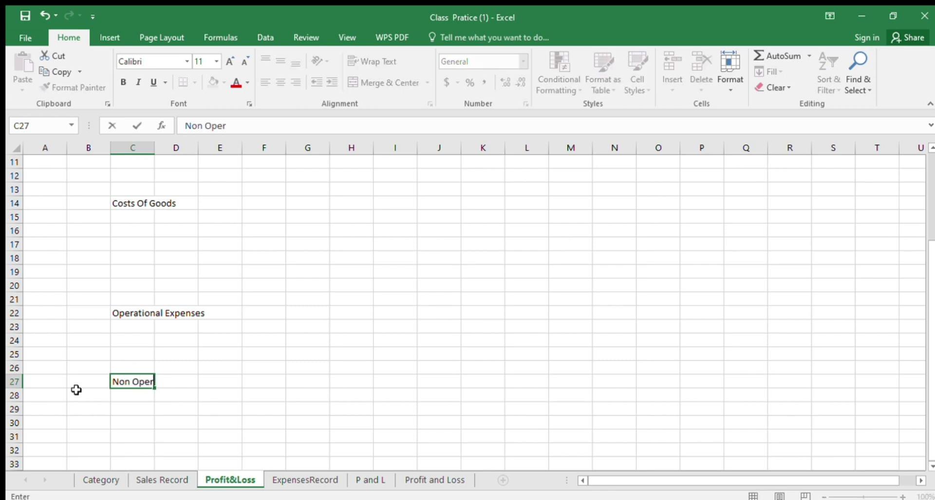
{"action": "key", "text": "BackSpace"}
{"action": "key", "text": "BackSpace"}
{"action": "key", "text": "BackSpace"}
{"action": "key", "text": "BackSpace"}
{"action": "key", "text": "BackSpace"}
{"action": "key", "text": "BackSpace"}
{"action": "key", "text": "BackSpace"}
{"action": "key", "text": "BackSpace"}
{"action": "key", "text": "BackSpace"}
{"action": "key", "text": "BackSpace"}
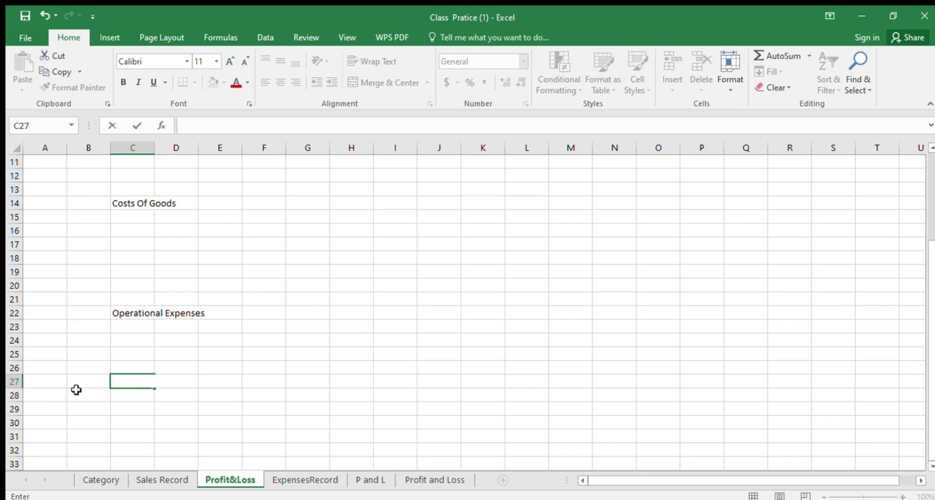
{"action": "key", "text": "Return"}
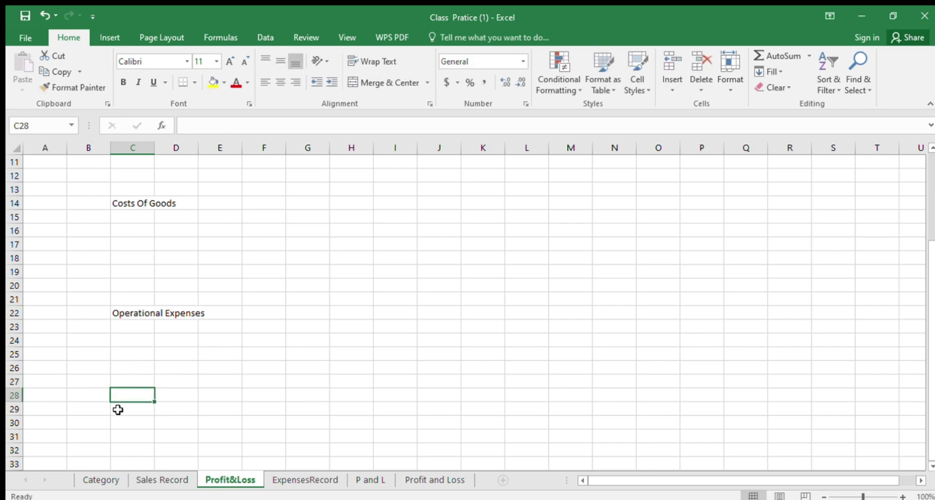
{"action": "scroll", "coordinate": [180, 266], "scroll_direction": "up", "scroll_amount": 2}
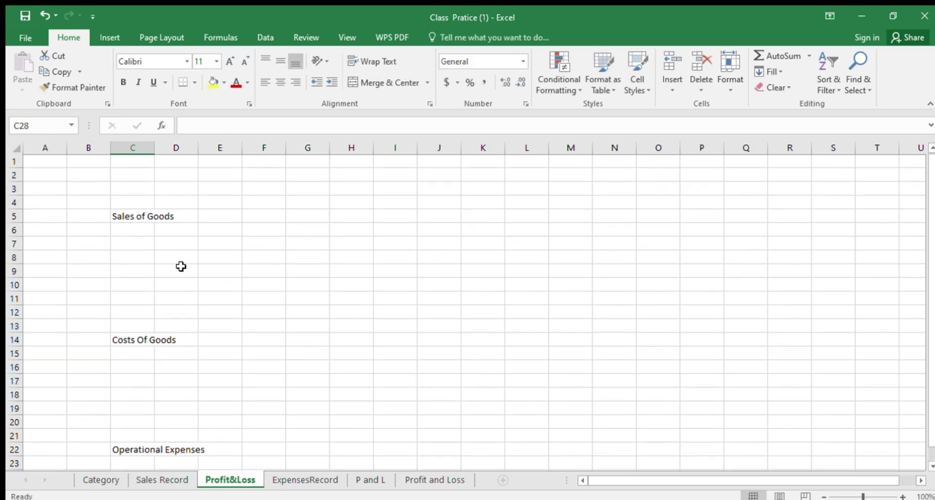
- Insert two blank rows above the Costs Of Goods heading, at rows 13 and 14
{"action": "scroll", "coordinate": [181, 266], "scroll_direction": "down", "scroll_amount": 1}
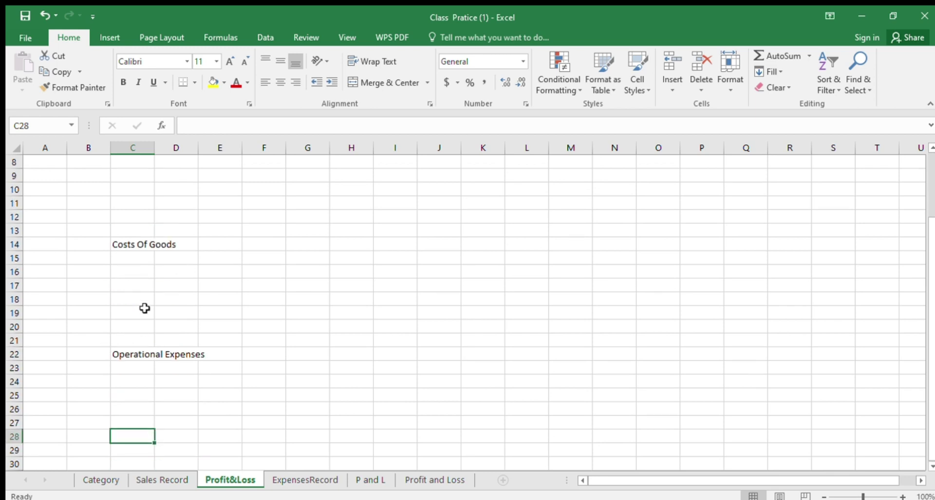
{"action": "scroll", "coordinate": [145, 308], "scroll_direction": "up", "scroll_amount": 3}
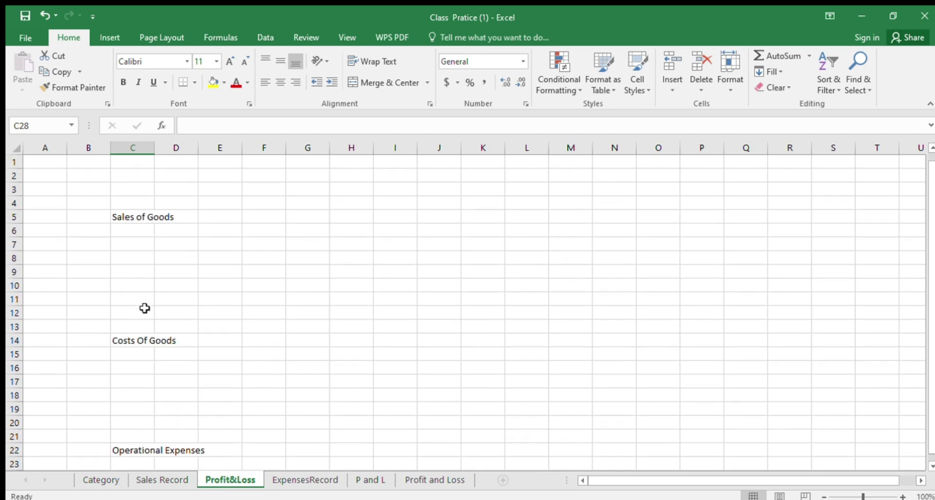
{"action": "left_click", "coordinate": [21, 331]}
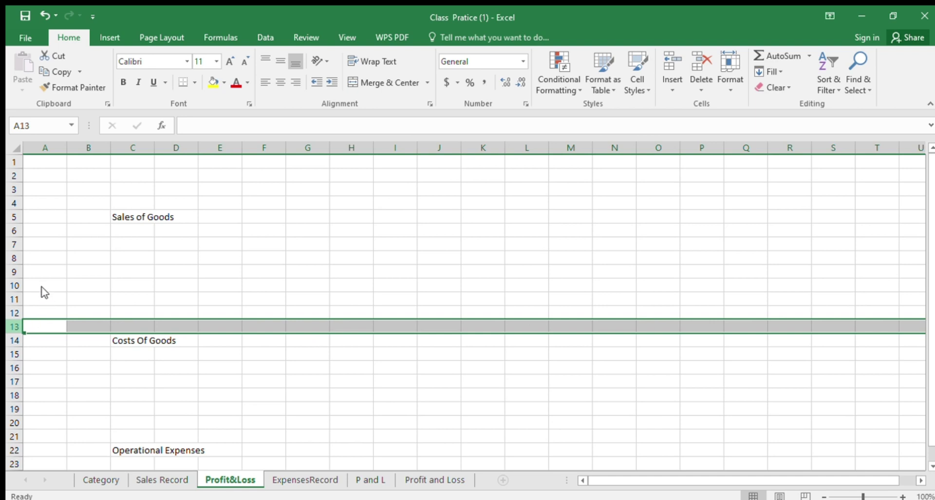
{"action": "key", "text": "ctrl+shift+plus"}
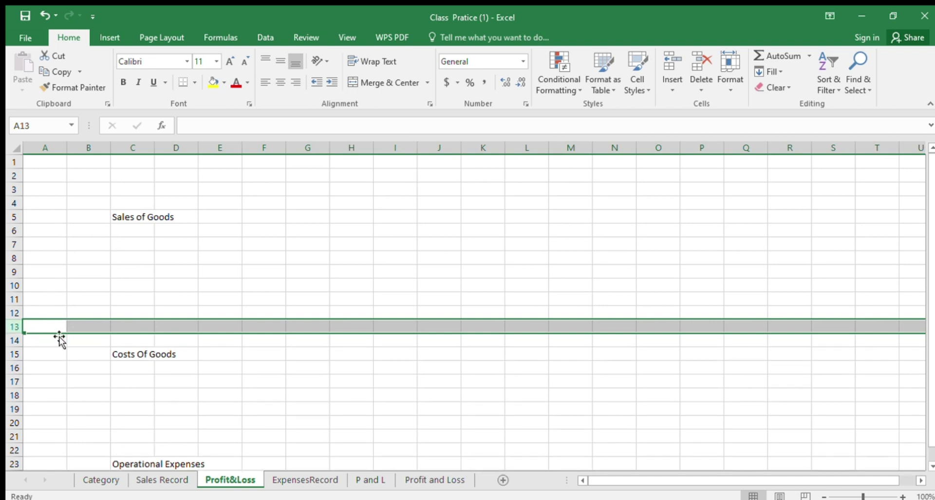
{"action": "left_click", "coordinate": [21, 344]}
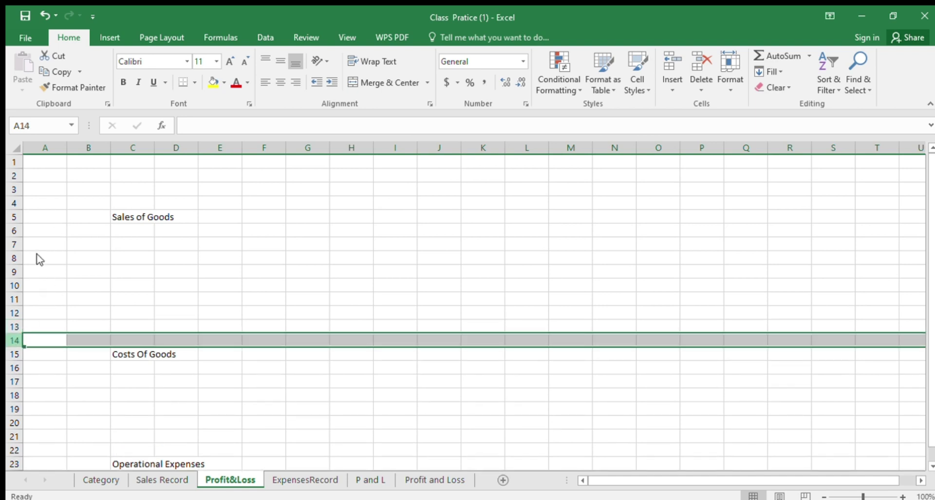
{"action": "key", "text": "ctrl+shift+plus"}
- Insert two blank rows above the Operational Expenses heading, at rows 23 and 24
{"action": "scroll", "coordinate": [161, 363], "scroll_direction": "down", "scroll_amount": 2}
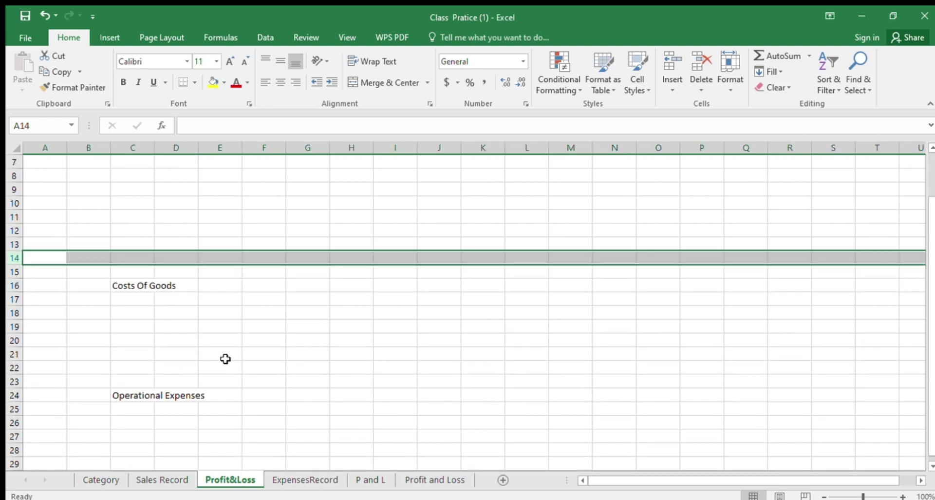
{"action": "left_click", "coordinate": [14, 368]}
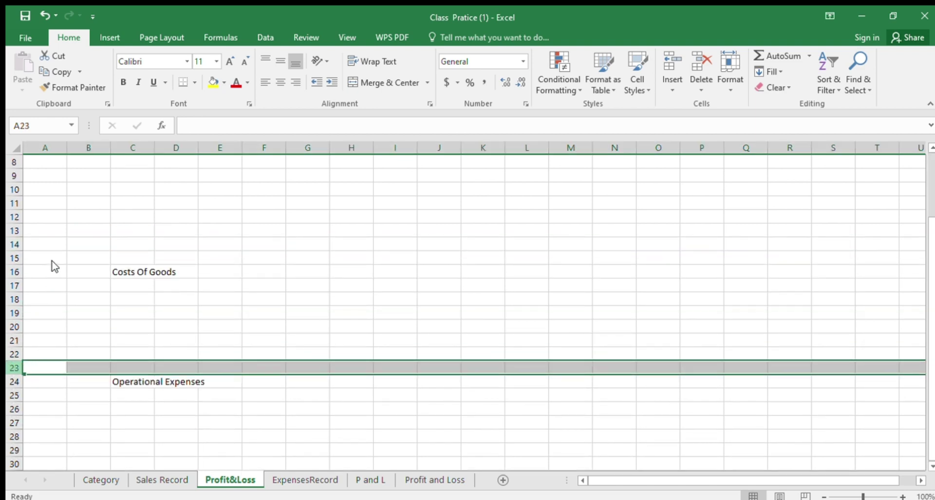
{"action": "key", "text": "ctrl+shift+plus"}
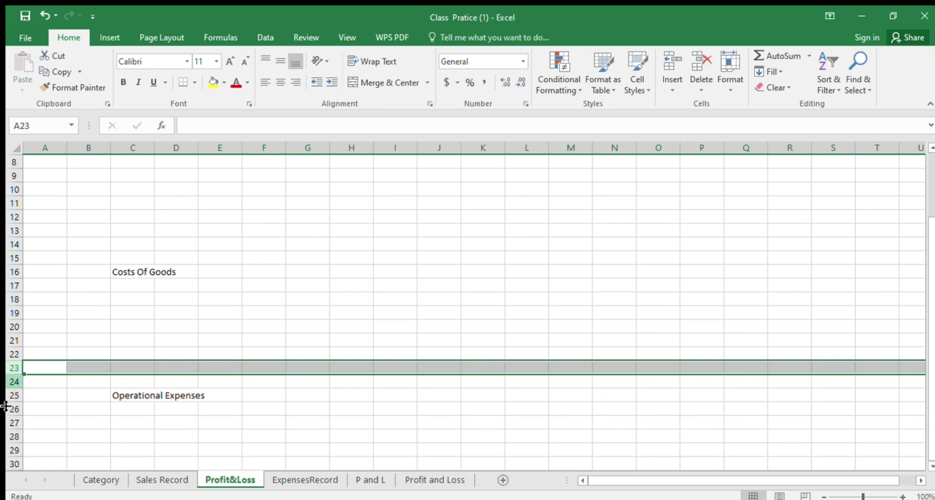
{"action": "left_click", "coordinate": [14, 381]}
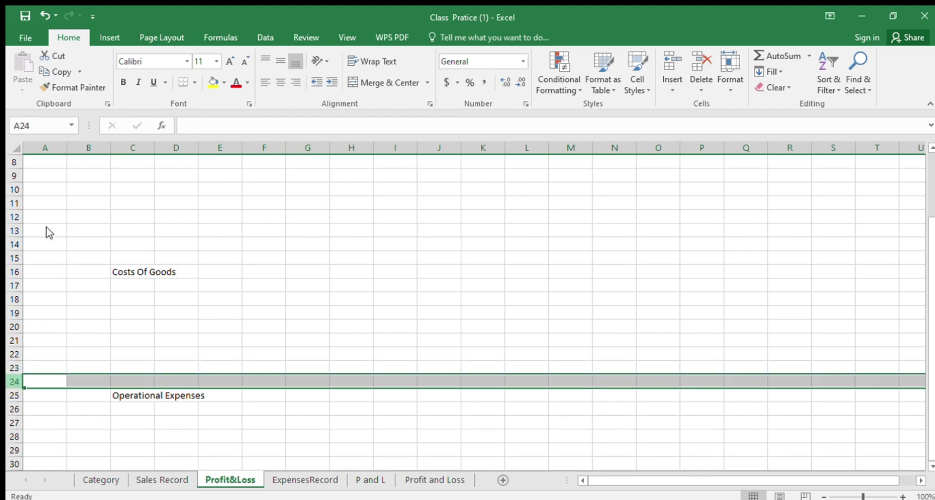
{"action": "key", "text": "ctrl+shift+plus"}
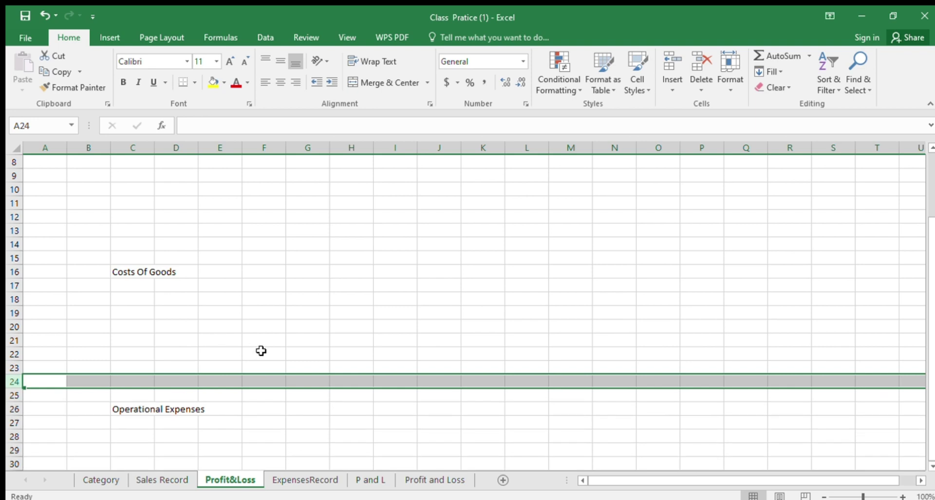
{"action": "left_click", "coordinate": [261, 352]}
{"action": "scroll", "coordinate": [293, 345], "scroll_direction": "up", "scroll_amount": 3}
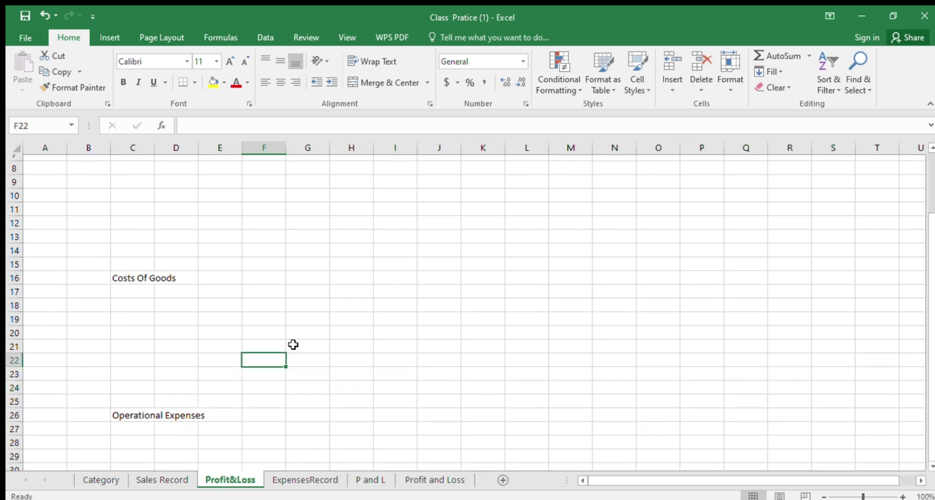
- Copy the seven Revenue categories from the Category sheet into C6:C12 under Sales of Goods on the Profit&Loss sheet
{"action": "left_click", "coordinate": [104, 480]}
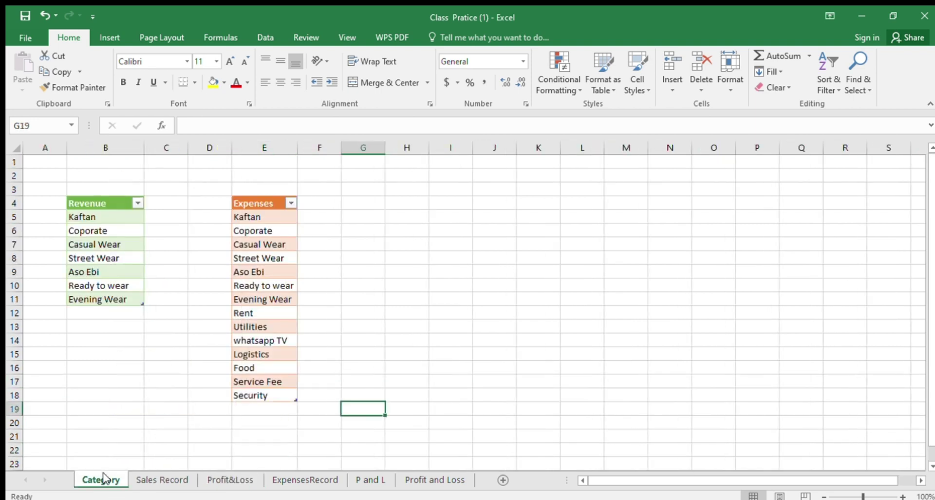
{"action": "left_click_drag", "start_coordinate": [110, 217], "coordinate": [106, 298]}
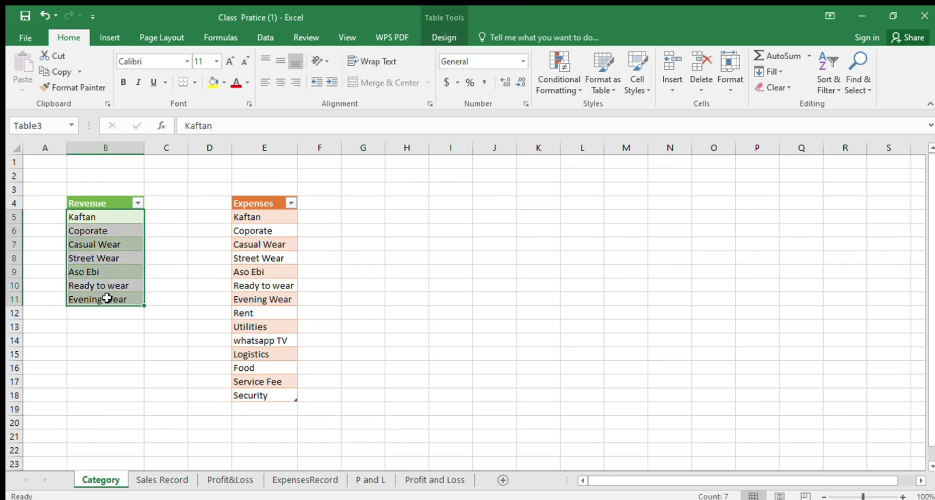
{"action": "key", "text": "ctrl+c"}
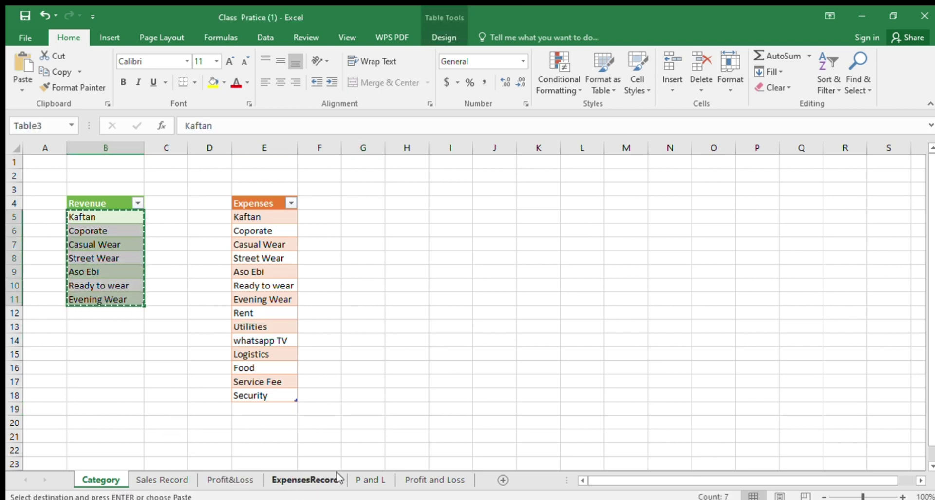
{"action": "left_click", "coordinate": [237, 482]}
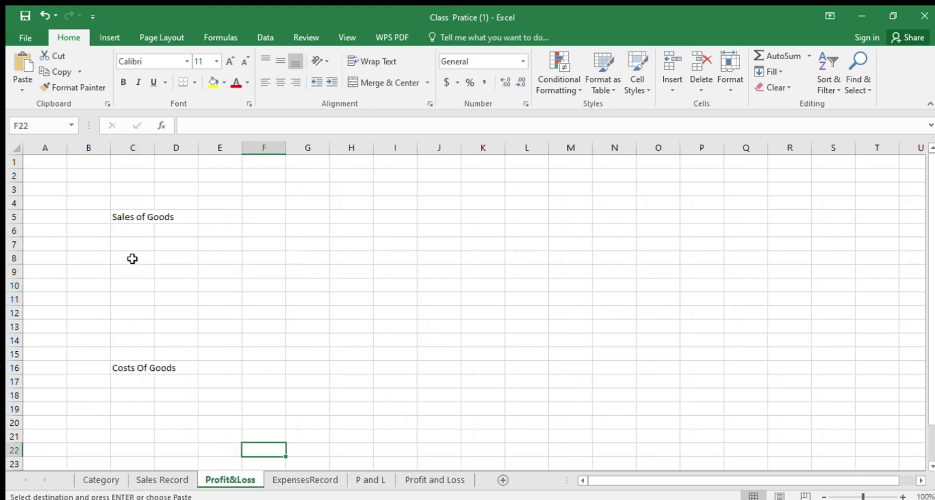
{"action": "left_click_drag", "start_coordinate": [132, 232], "coordinate": [130, 319]}
{"action": "key", "text": "ctrl+v"}
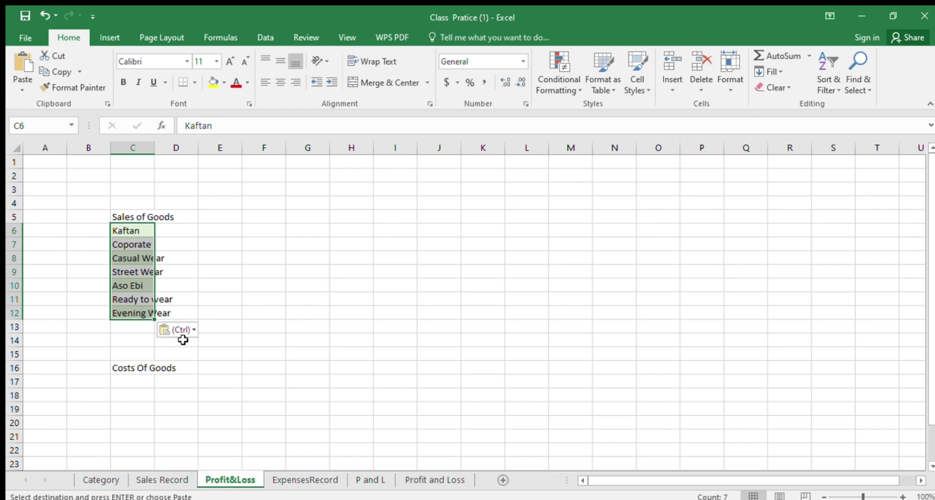
- Paste the same seven copied categories into C17:C23 under Costs Of Goods
{"action": "scroll", "coordinate": [183, 338], "scroll_direction": "down", "scroll_amount": 2}
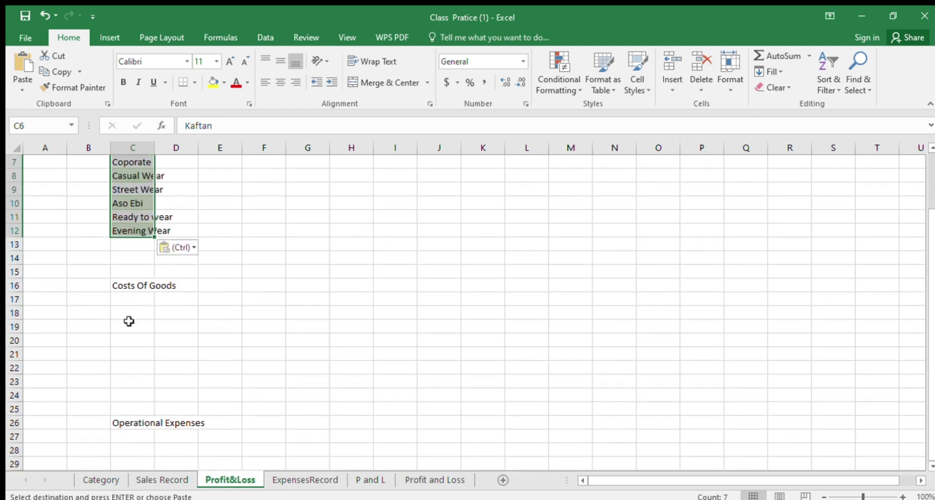
{"action": "left_click", "coordinate": [144, 312]}
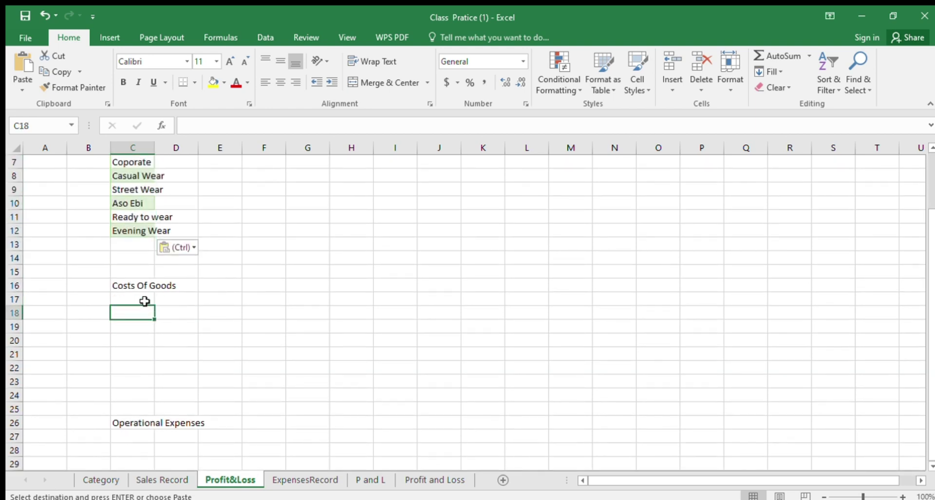
{"action": "left_click_drag", "start_coordinate": [144, 301], "coordinate": [147, 393]}
{"action": "key", "text": "ctrl+v"}
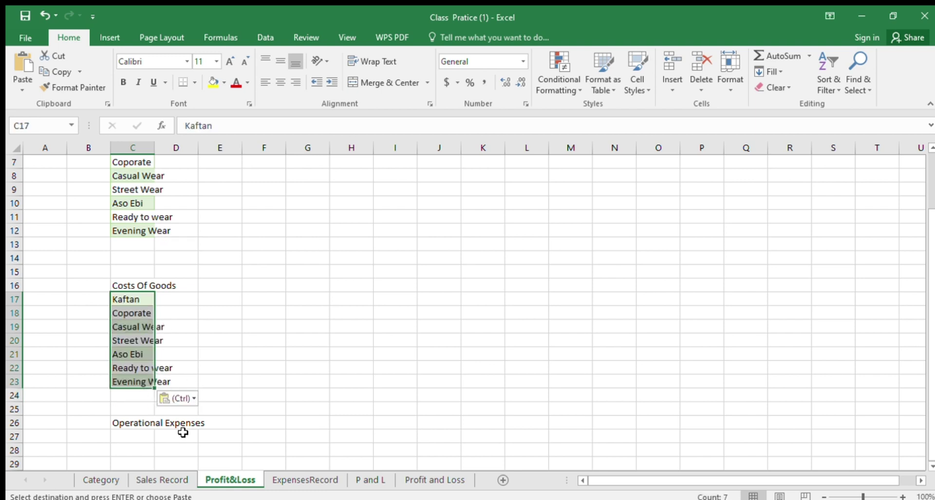
- Copy the expense categories from Rent to Security on the Category sheet into C27:C33 under Operational Expenses on Profit&Loss
{"action": "scroll", "coordinate": [270, 362], "scroll_direction": "down", "scroll_amount": 2}
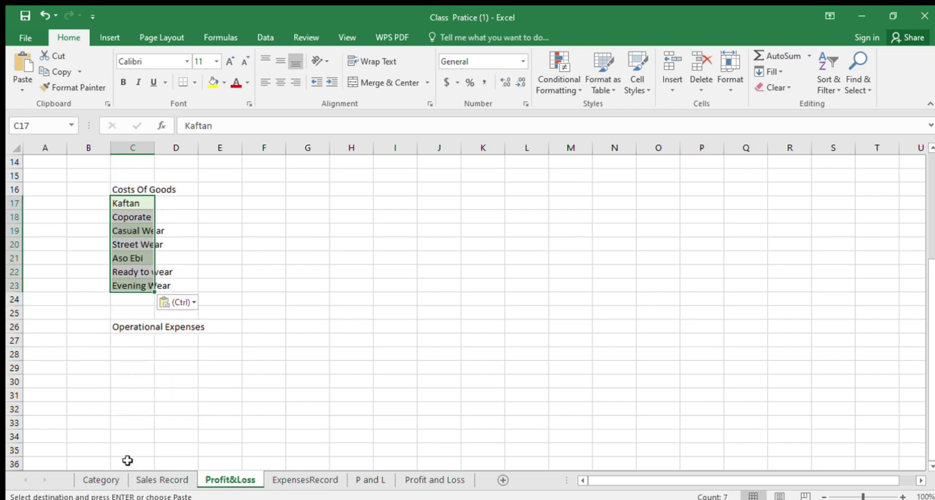
{"action": "left_click", "coordinate": [103, 480]}
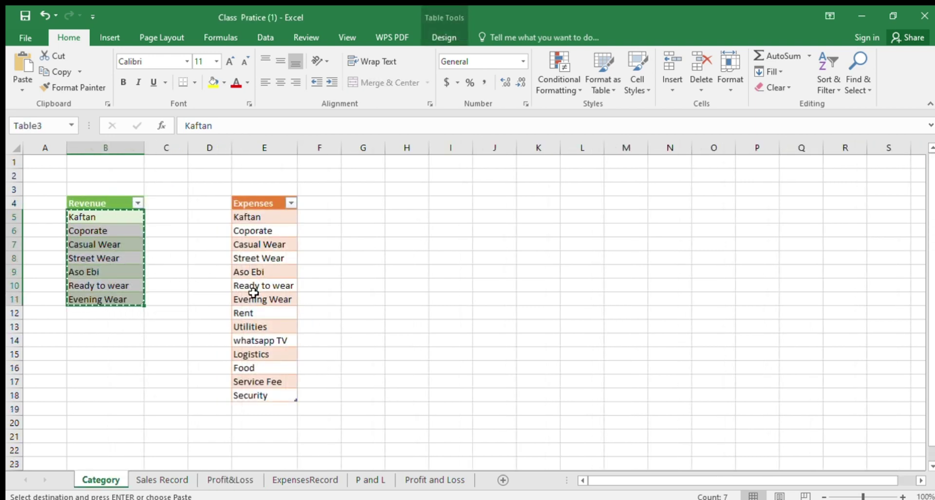
{"action": "left_click", "coordinate": [252, 314]}
{"action": "left_click_drag", "start_coordinate": [253, 326], "coordinate": [254, 388]}
{"action": "key", "text": "ctrl+c"}
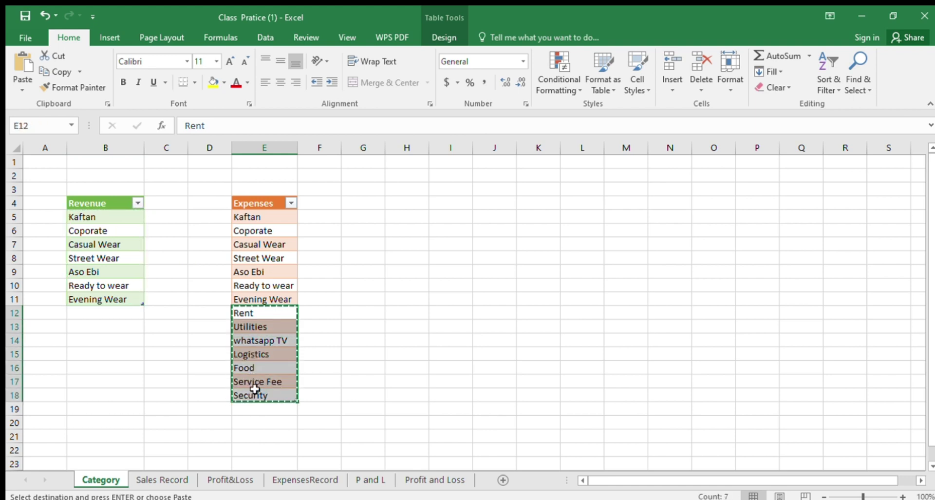
{"action": "left_click", "coordinate": [219, 479]}
{"action": "left_click_drag", "start_coordinate": [136, 345], "coordinate": [129, 440]}
{"action": "key", "text": "ctrl+v"}
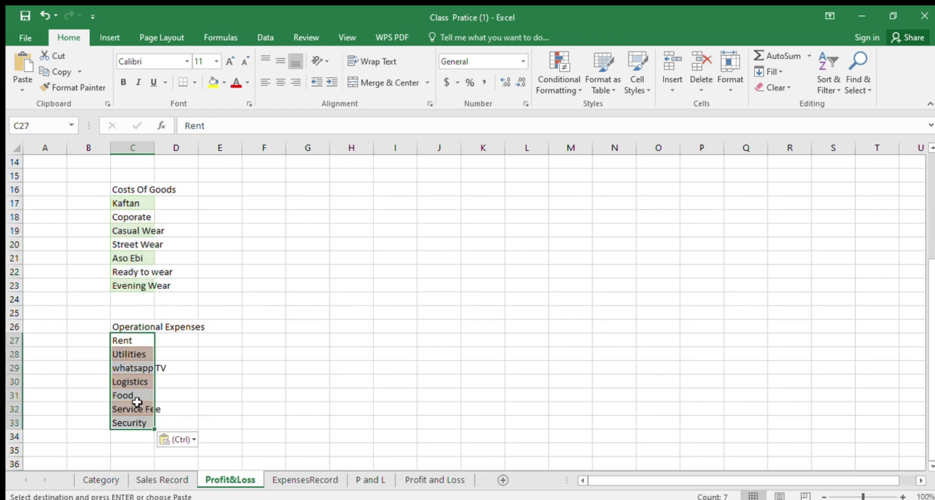
{"action": "left_click", "coordinate": [281, 352]}
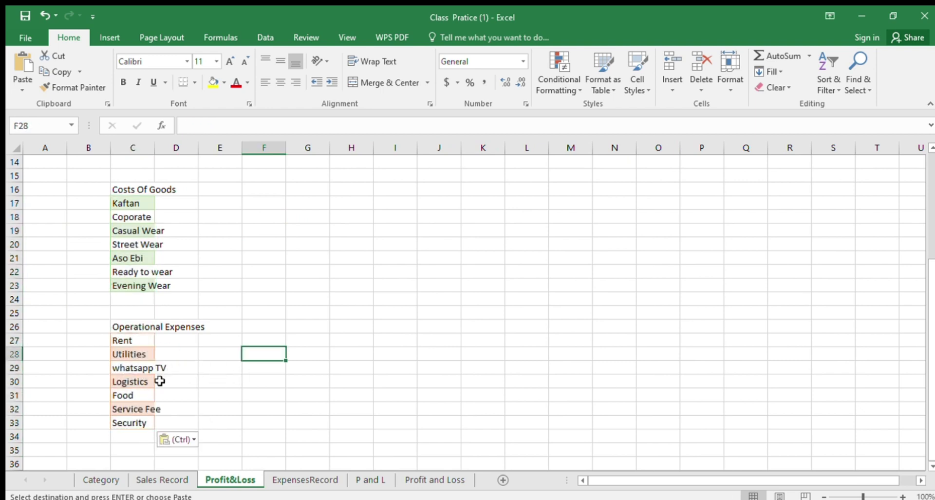
{"action": "scroll", "coordinate": [219, 310], "scroll_direction": "up", "scroll_amount": 2}
{"action": "scroll", "coordinate": [220, 311], "scroll_direction": "up", "scroll_amount": 2}
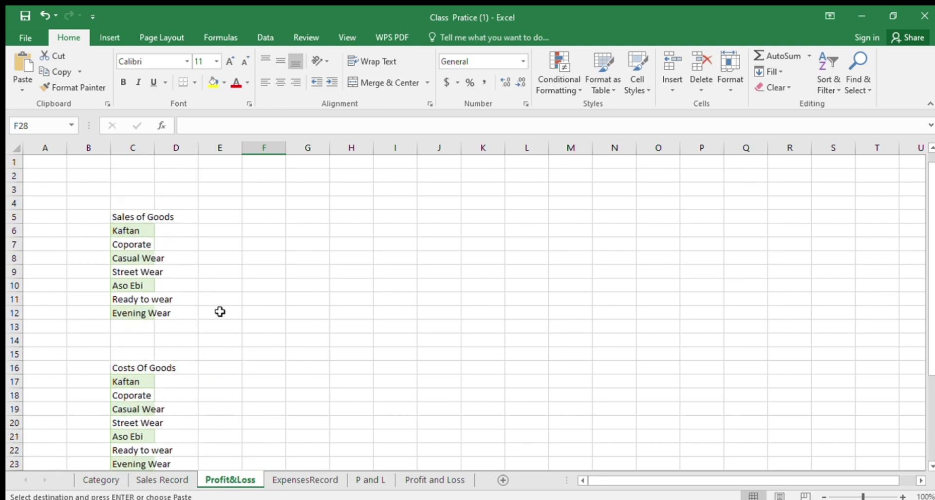
{"action": "scroll", "coordinate": [220, 311], "scroll_direction": "down", "scroll_amount": 4}
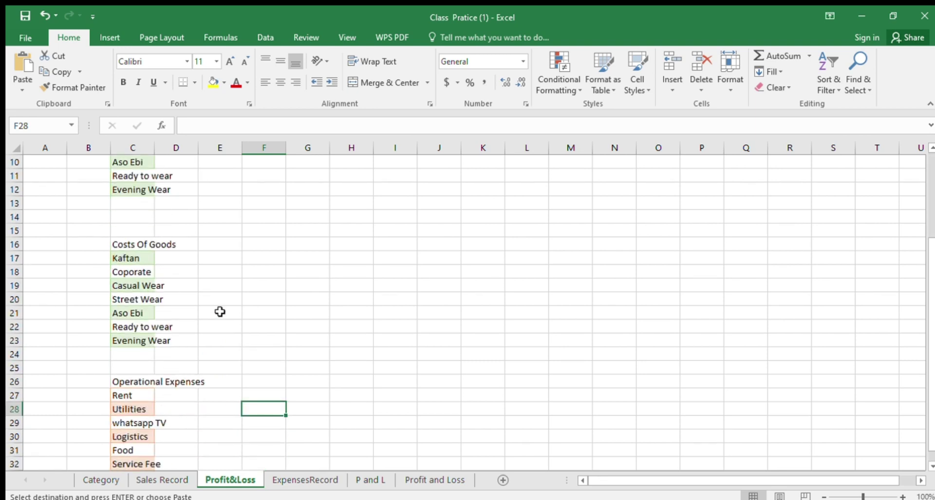
- Enter the month headings "January" in D5 and "February" in E5, beside the Sales of Goods heading
{"action": "scroll", "coordinate": [220, 307], "scroll_direction": "up", "scroll_amount": 3}
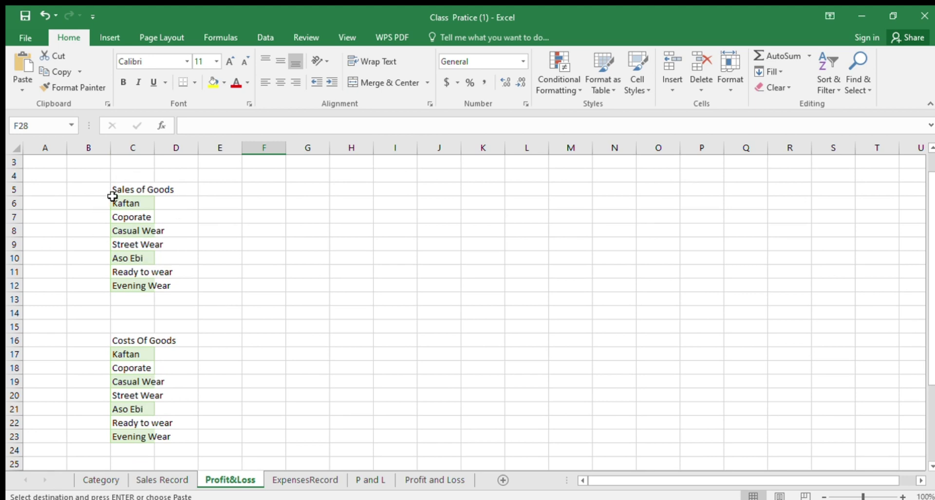
{"action": "left_click_drag", "start_coordinate": [116, 191], "coordinate": [163, 191]}
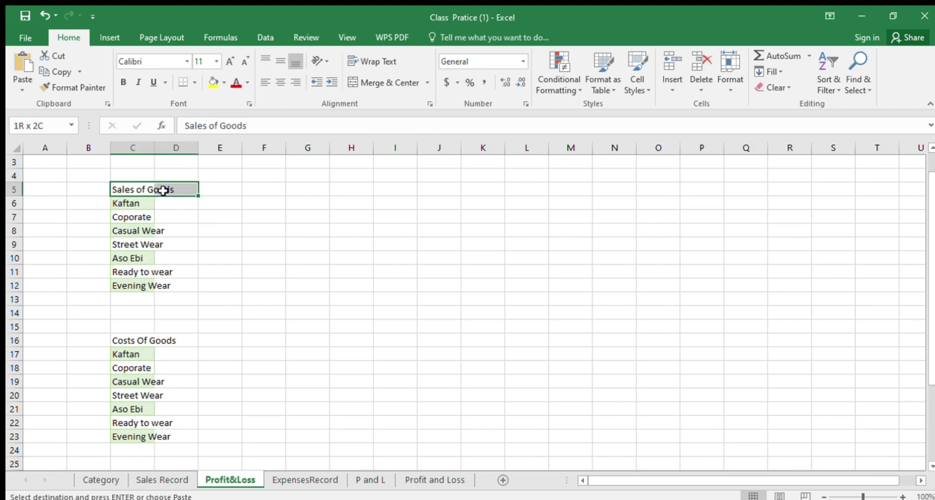
{"action": "left_click", "coordinate": [176, 233]}
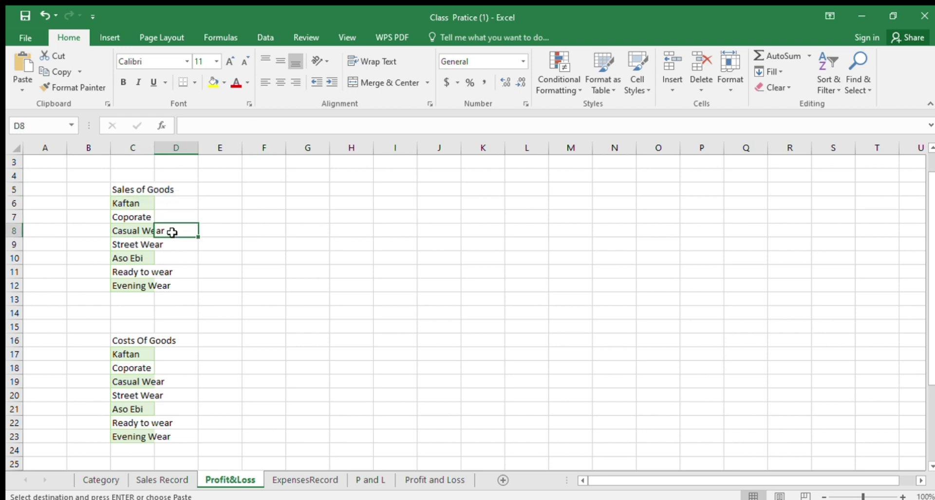
{"action": "left_click", "coordinate": [183, 194]}
{"action": "type", "text": "J"}
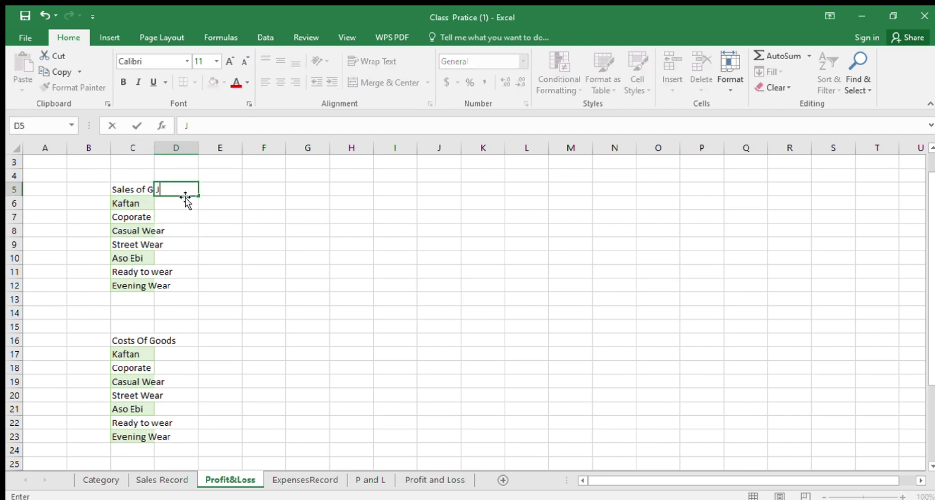
{"action": "type", "text": "anuae"}
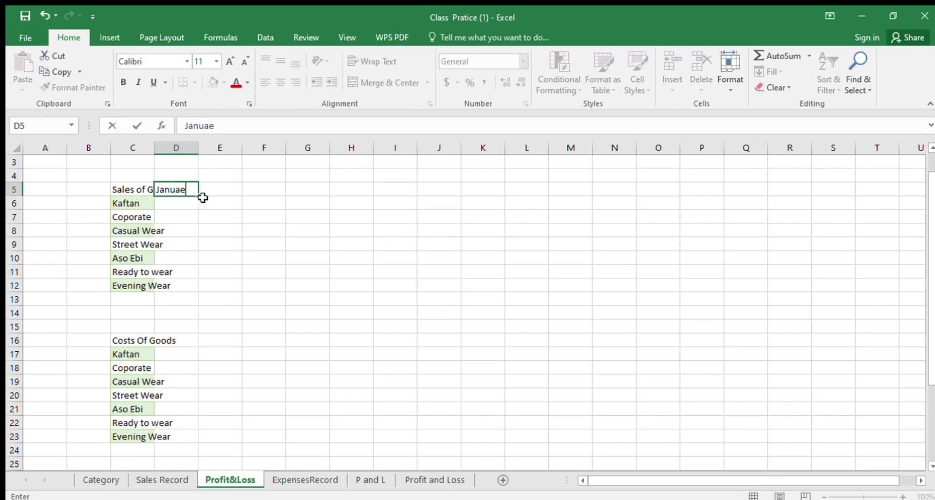
{"action": "type", "text": "yy"}
{"action": "left_click", "coordinate": [216, 192]}
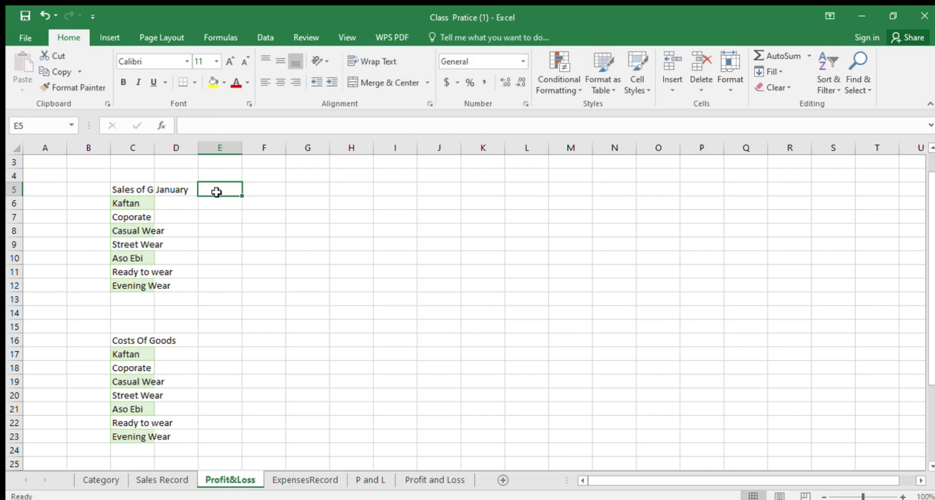
{"action": "type", "text": "Fe"}
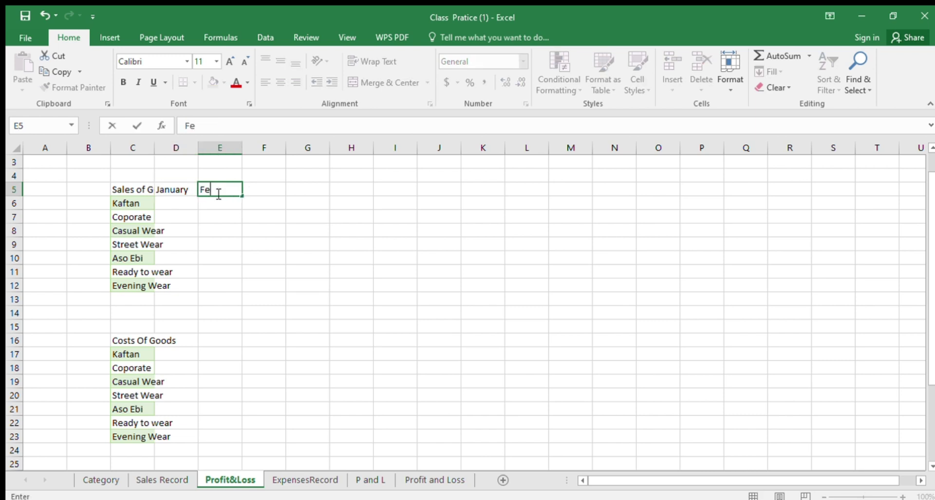
{"action": "type", "text": "bruar"}
- Extend the month headings from January in D5 across to December in O5 as a series
{"action": "left_click", "coordinate": [173, 191]}
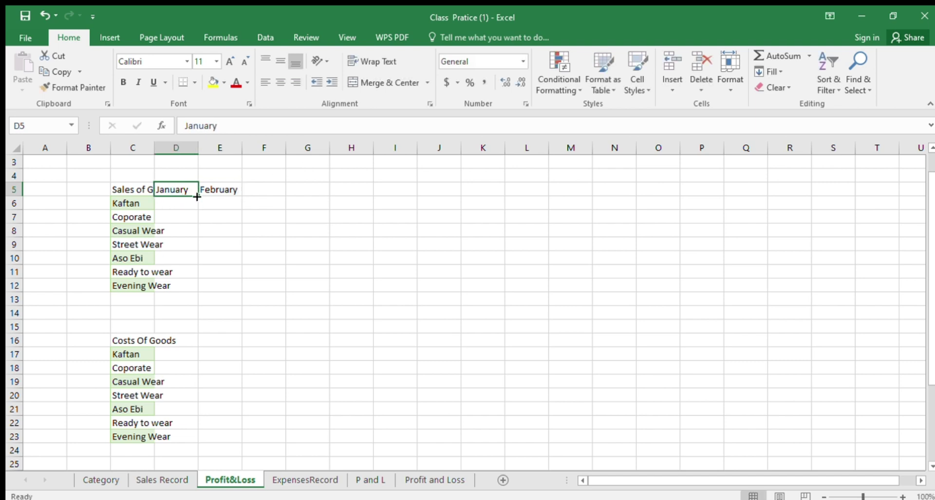
{"action": "left_click_drag", "start_coordinate": [198, 195], "coordinate": [662, 201]}
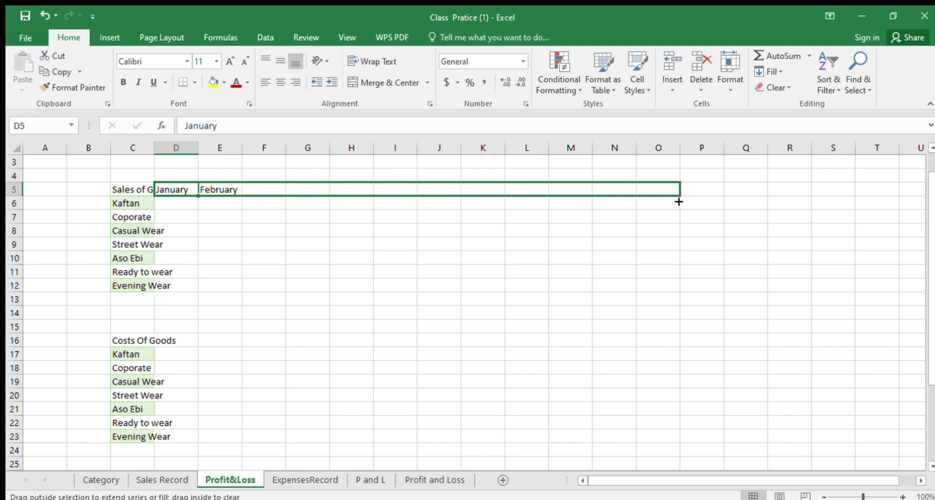
{"action": "left_click_drag", "start_coordinate": [678, 201], "coordinate": [677, 200]}
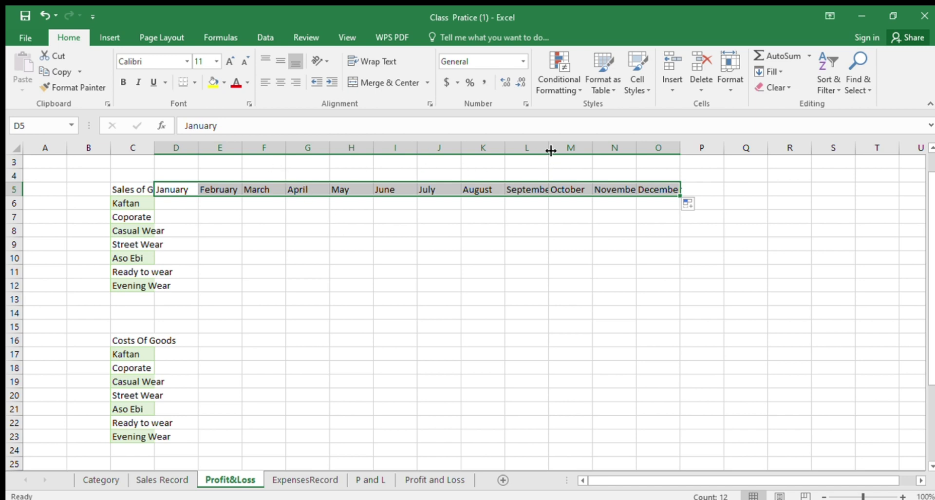
- Widen columns L, N and C to fit the September, November and Sales of Goods headings
{"action": "left_click_drag", "start_coordinate": [549, 149], "coordinate": [611, 146]}
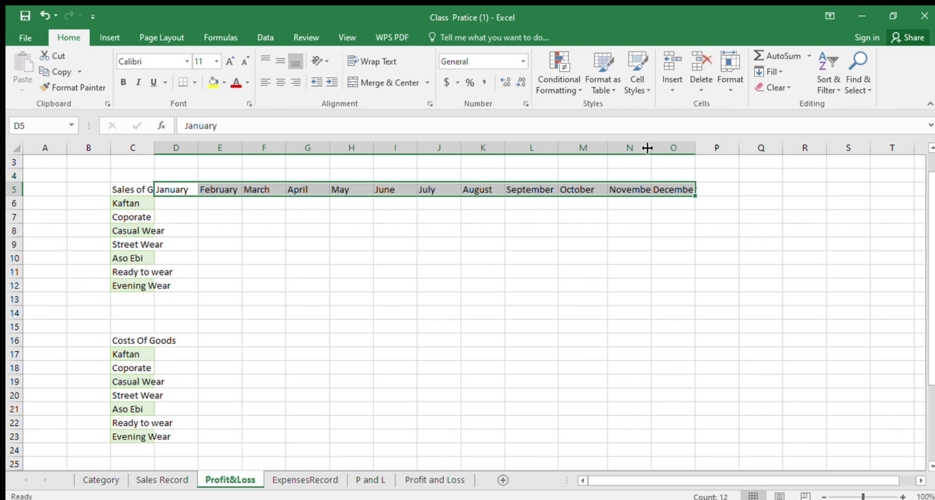
{"action": "left_click_drag", "start_coordinate": [651, 147], "coordinate": [660, 148]}
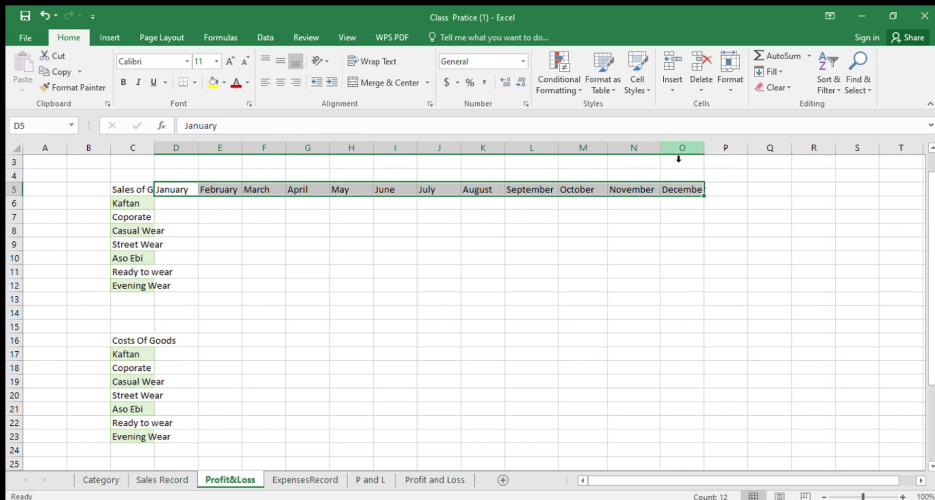
{"action": "left_click", "coordinate": [172, 217]}
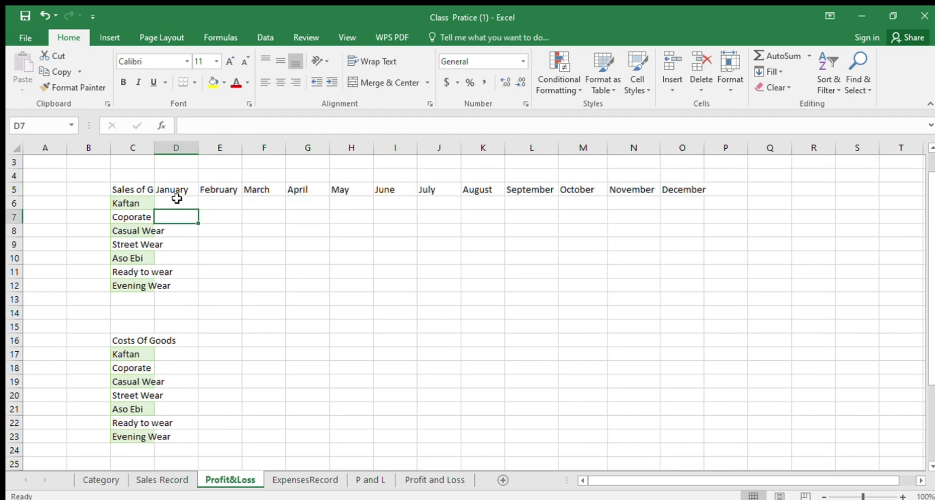
{"action": "left_click_drag", "start_coordinate": [156, 146], "coordinate": [186, 146]}
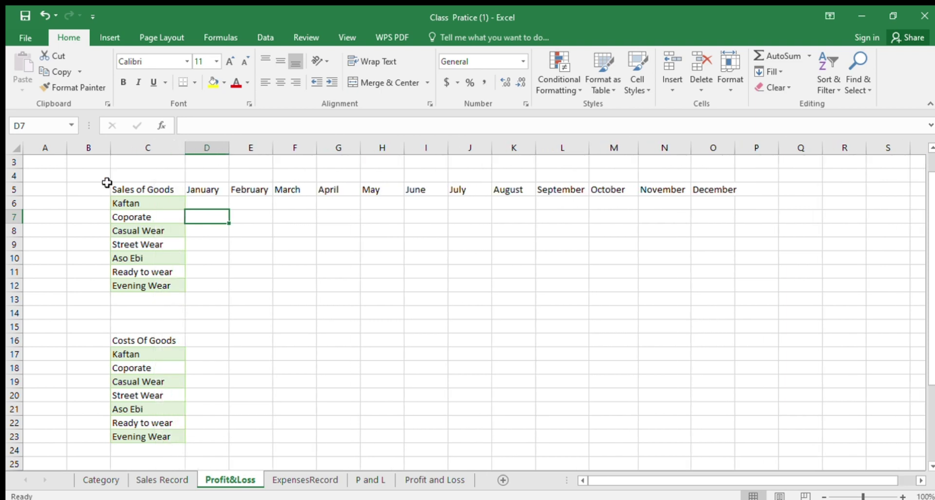
- Format the heading row C5:O5 with a light blue fill, font size 14 and bold text
{"action": "left_click_drag", "start_coordinate": [117, 191], "coordinate": [711, 191]}
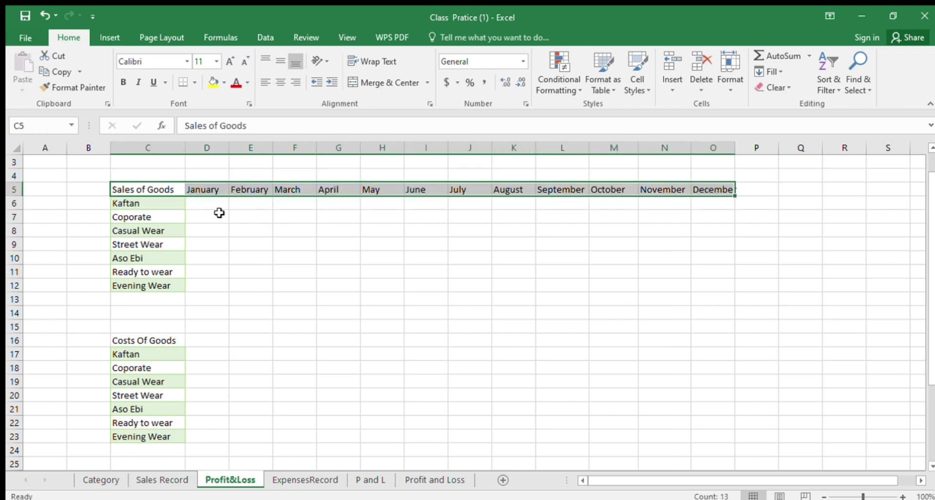
{"action": "left_click", "coordinate": [213, 81]}
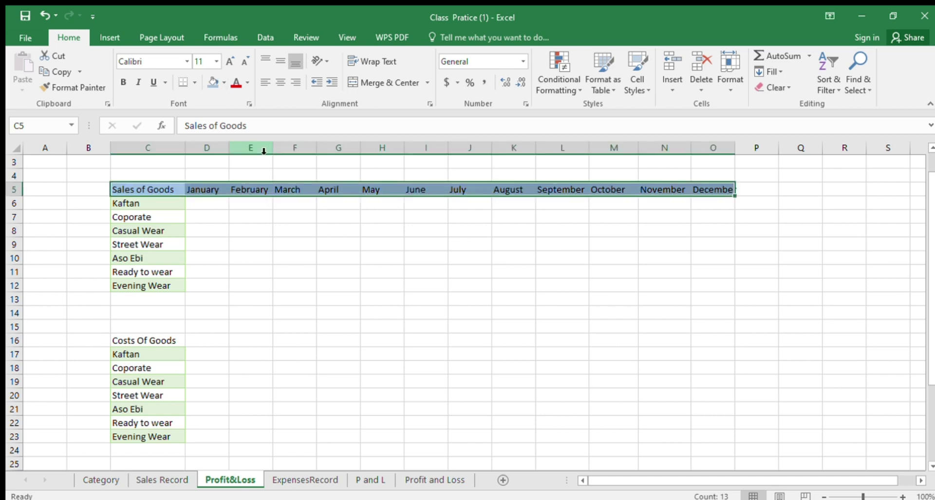
{"action": "left_click", "coordinate": [219, 64]}
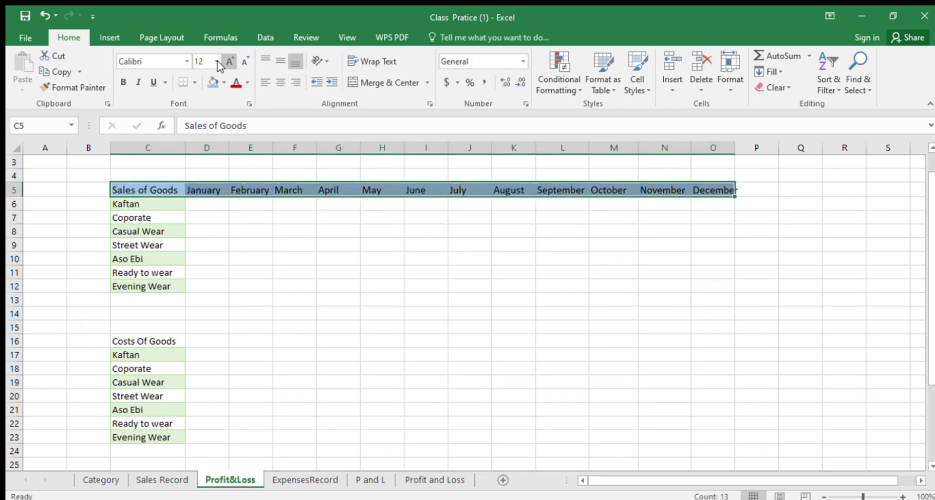
{"action": "left_click", "coordinate": [218, 63]}
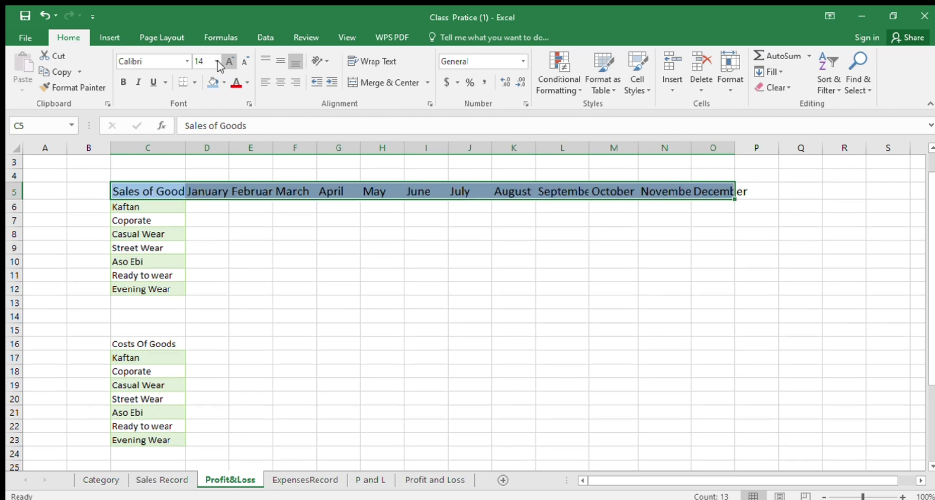
{"action": "left_click", "coordinate": [244, 62]}
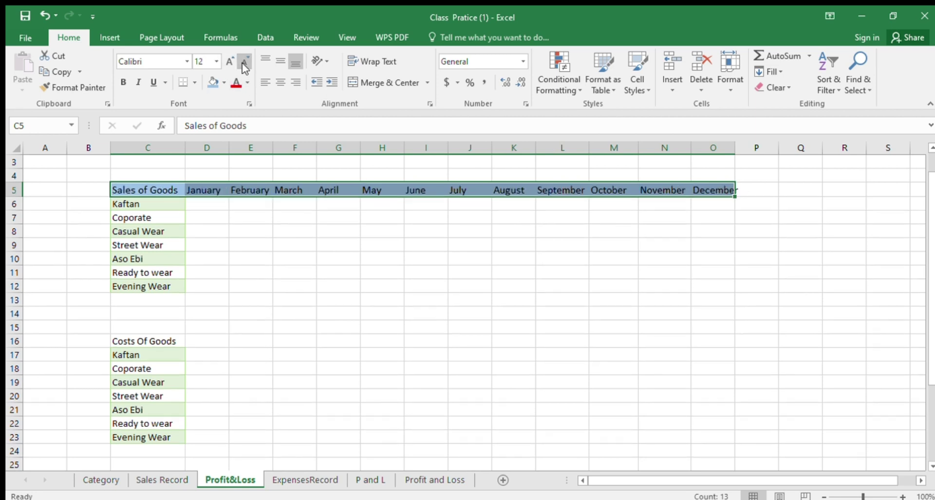
{"action": "left_click", "coordinate": [227, 63]}
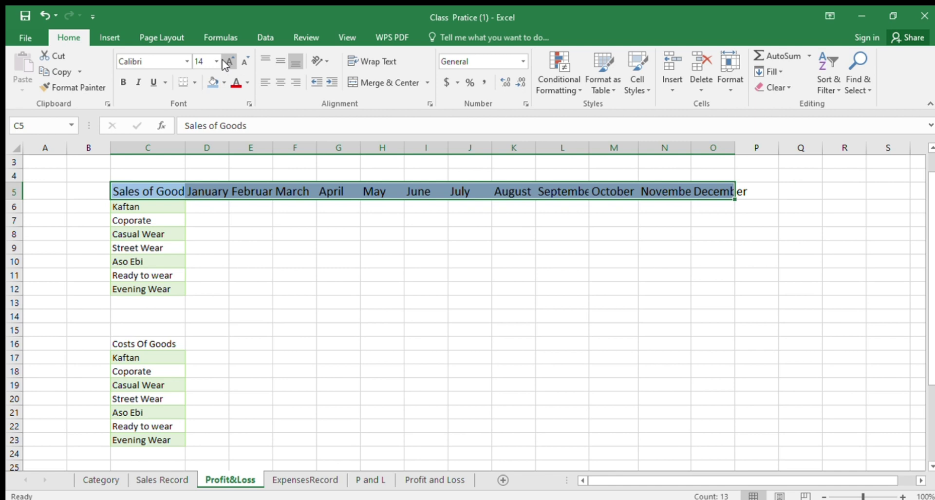
{"action": "left_click", "coordinate": [123, 83]}
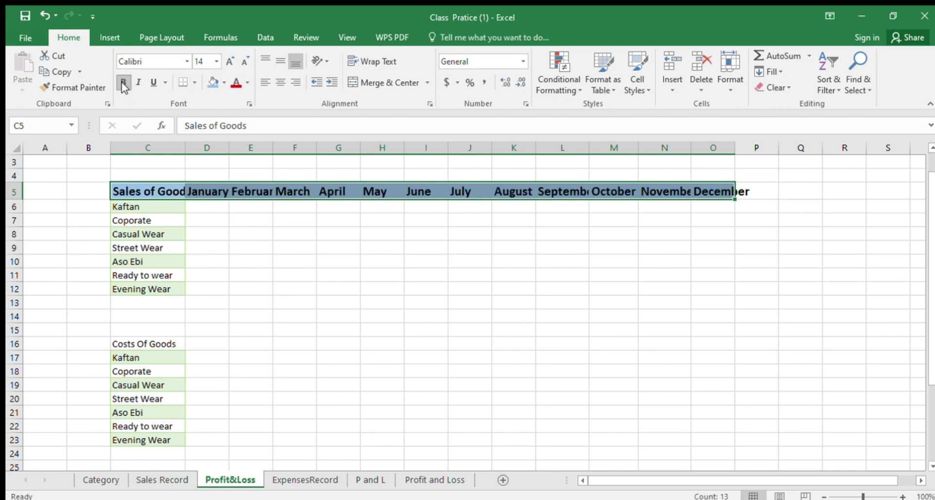
- Widen columns C and E to fit the enlarged Sales of Goods and February headings
{"action": "left_click_drag", "start_coordinate": [186, 149], "coordinate": [201, 149]}
{"action": "left_click", "coordinate": [290, 263]}
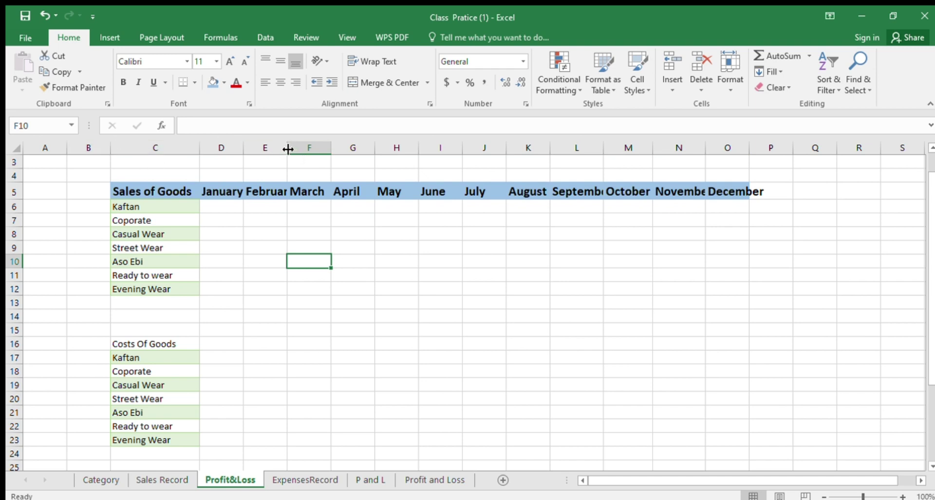
{"action": "left_click_drag", "start_coordinate": [288, 148], "coordinate": [300, 148]}
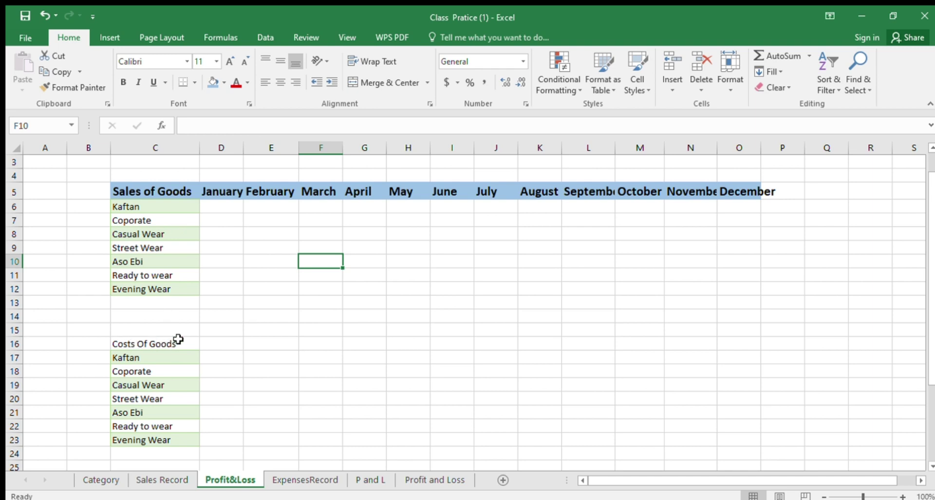
- Copy the Sales of Goods heading format onto the Costs Of Goods heading in C16 and the Operational Expenses heading in C26
{"action": "left_click", "coordinate": [125, 345]}
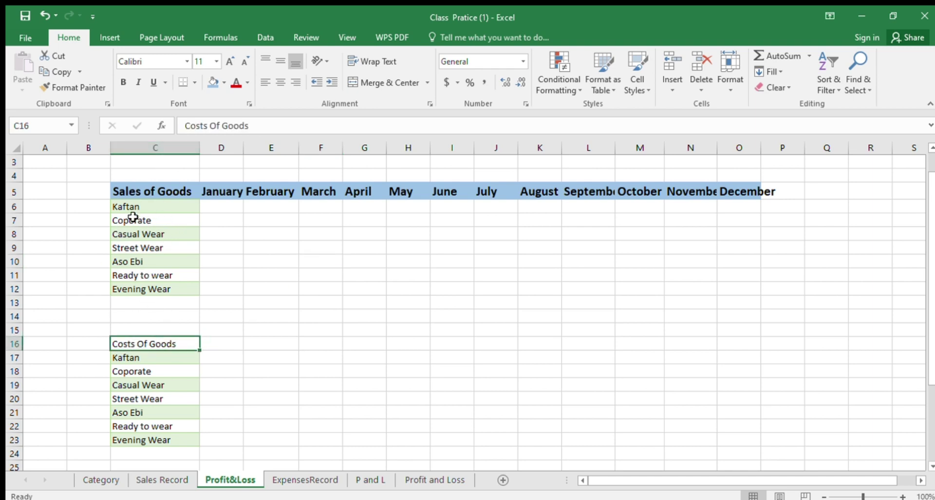
{"action": "left_click", "coordinate": [142, 193]}
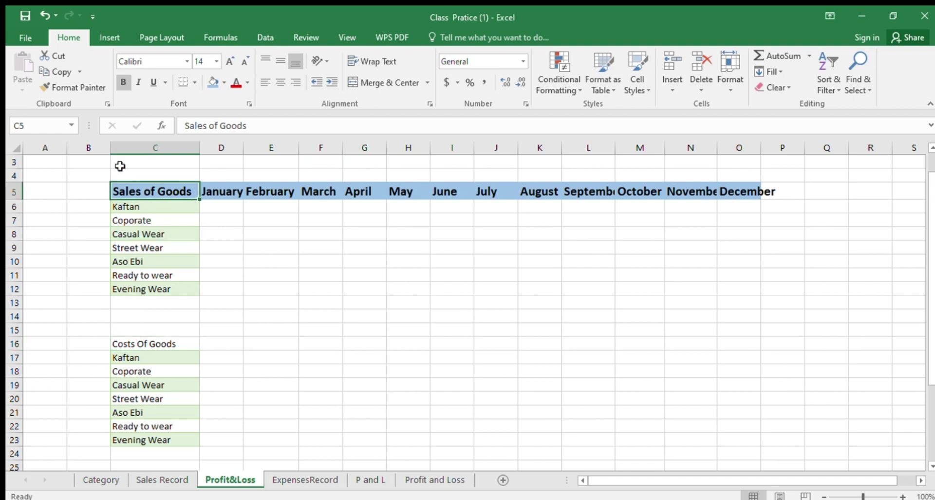
{"action": "left_click", "coordinate": [75, 88]}
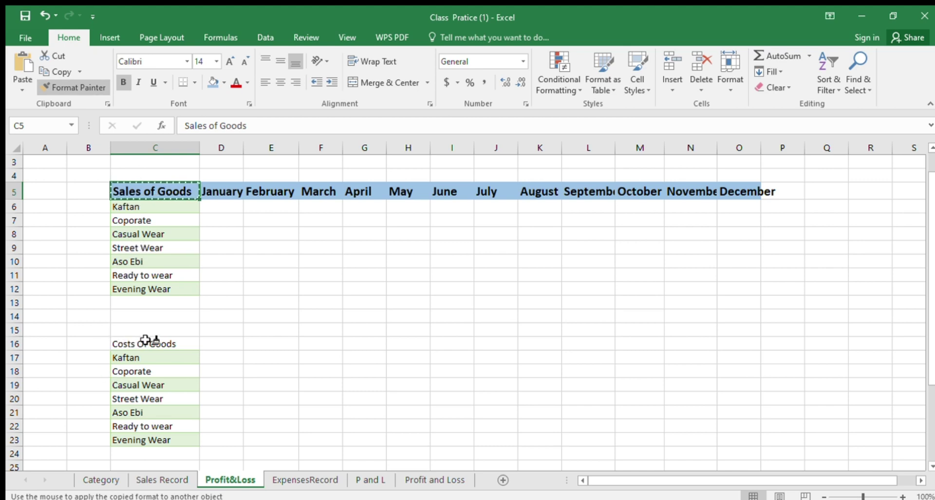
{"action": "left_click", "coordinate": [131, 342]}
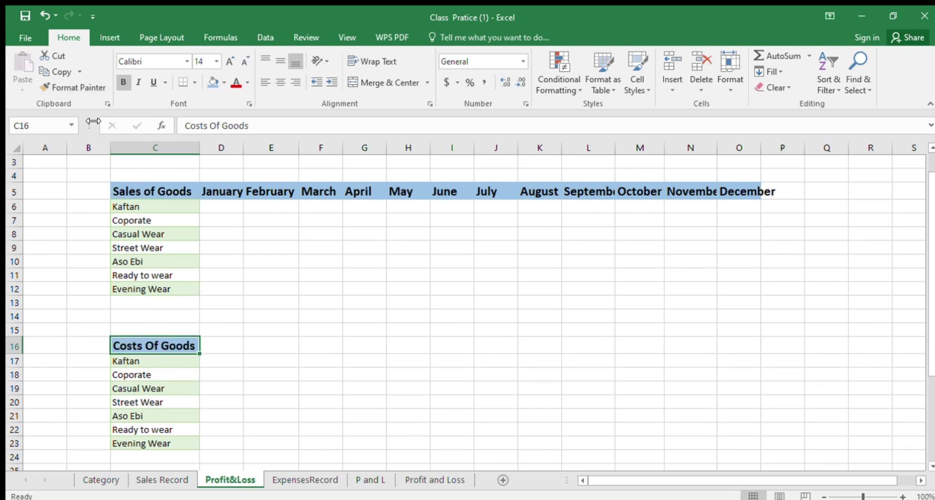
{"action": "left_click", "coordinate": [81, 88]}
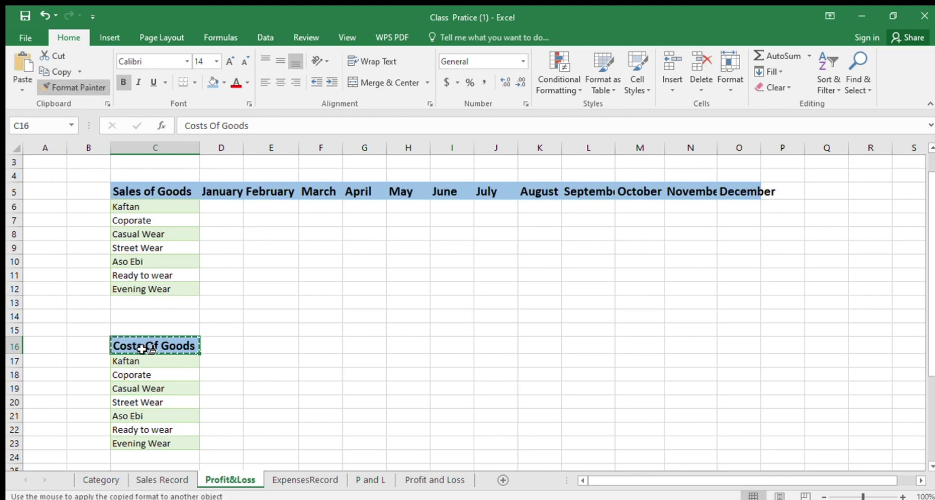
{"action": "scroll", "coordinate": [166, 348], "scroll_direction": "down", "scroll_amount": 2}
{"action": "scroll", "coordinate": [165, 348], "scroll_direction": "down", "scroll_amount": 1}
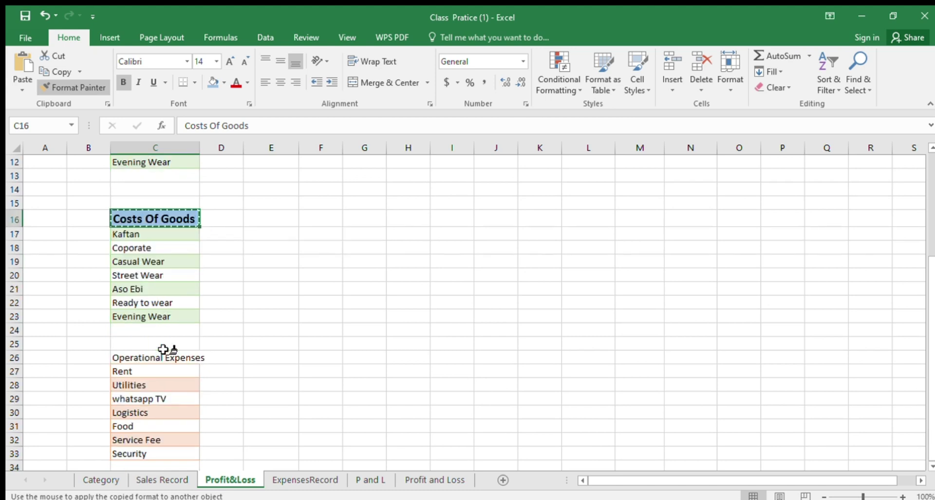
{"action": "left_click", "coordinate": [117, 354]}
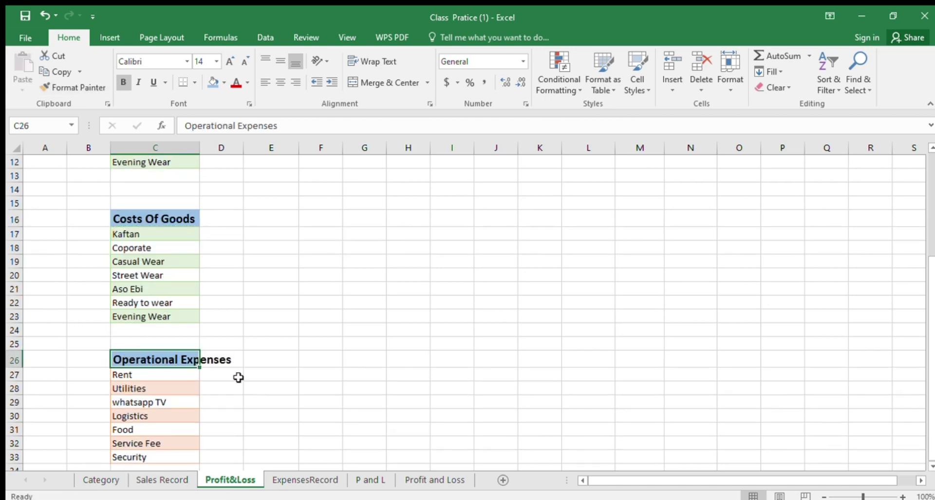
- Widen column C to fit the full Operational Expenses heading
{"action": "scroll", "coordinate": [214, 253], "scroll_direction": "up", "scroll_amount": 4}
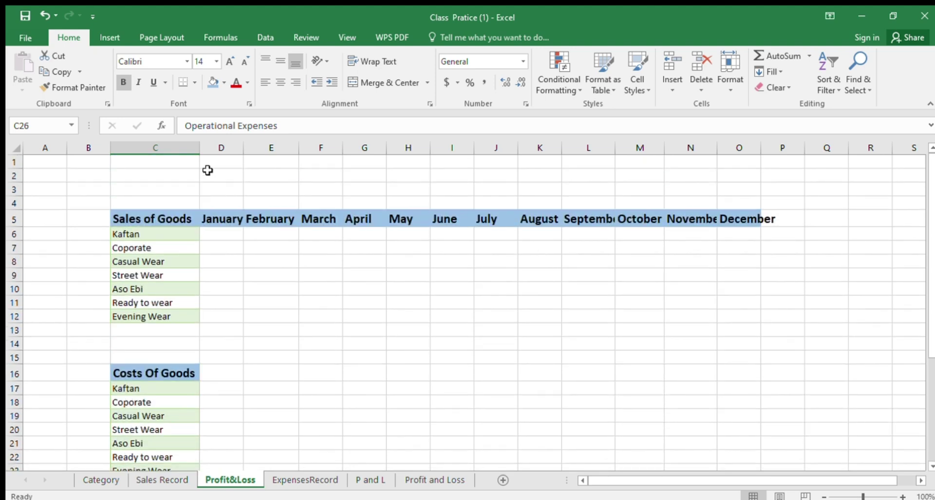
{"action": "left_click_drag", "start_coordinate": [199, 148], "coordinate": [235, 149]}
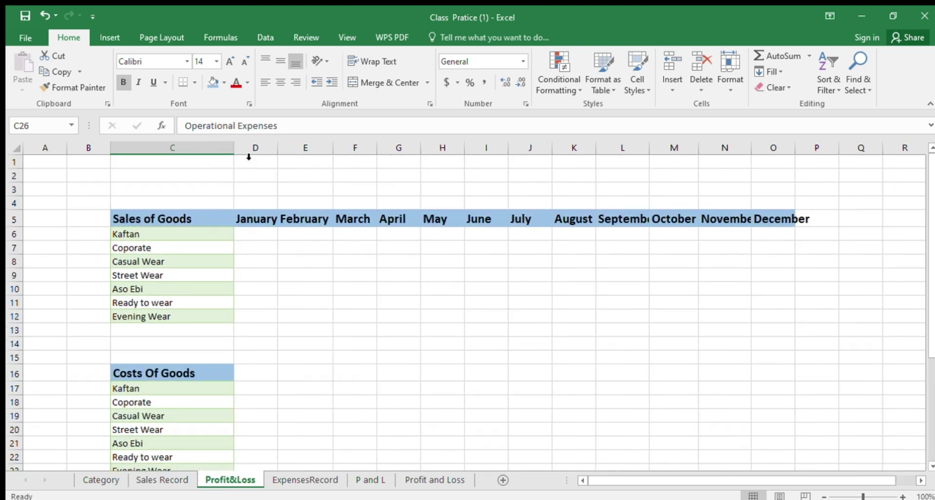
{"action": "scroll", "coordinate": [282, 208], "scroll_direction": "down", "scroll_amount": 6}
{"action": "scroll", "coordinate": [282, 208], "scroll_direction": "up", "scroll_amount": 6}
- Right-align the category names in C6:C12, C17:C23 and C27:C33 beneath the three section headings
{"action": "left_click_drag", "start_coordinate": [126, 234], "coordinate": [131, 310]}
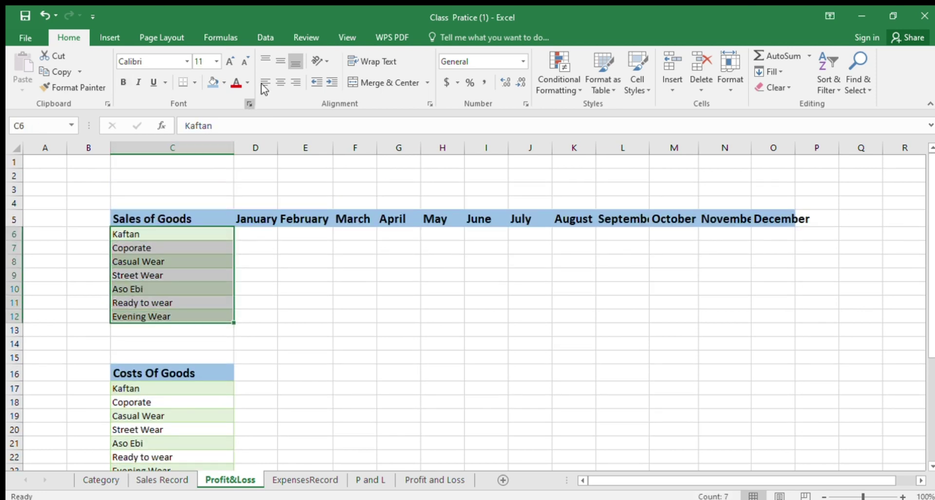
{"action": "left_click", "coordinate": [288, 84]}
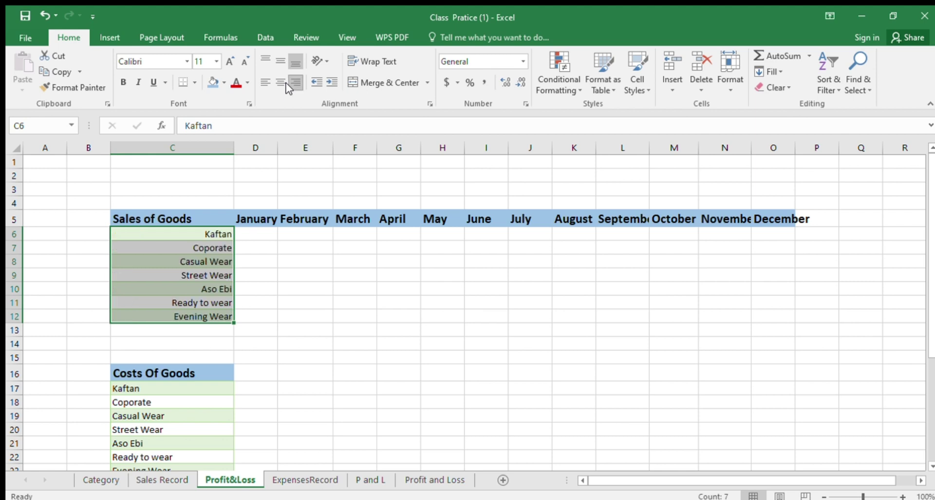
{"action": "left_click", "coordinate": [263, 276]}
{"action": "scroll", "coordinate": [251, 341], "scroll_direction": "down", "scroll_amount": 3}
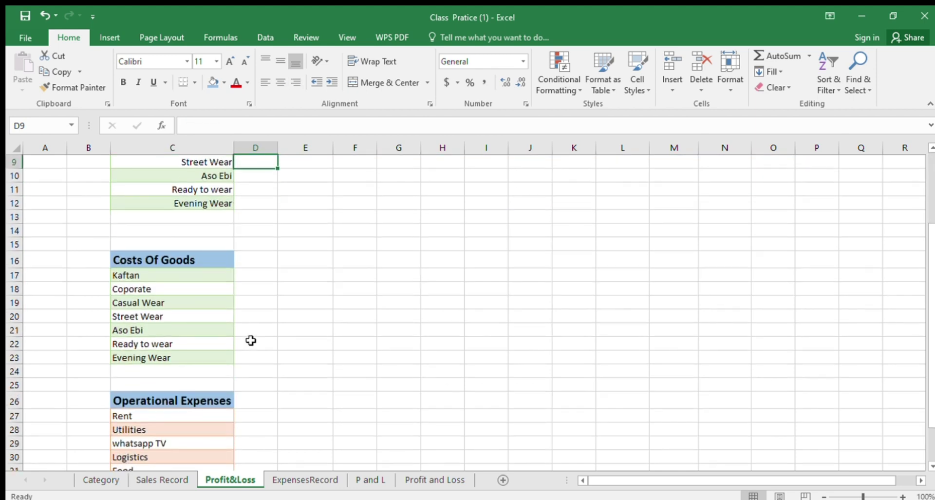
{"action": "left_click_drag", "start_coordinate": [130, 274], "coordinate": [193, 358]}
{"action": "left_click", "coordinate": [296, 82]}
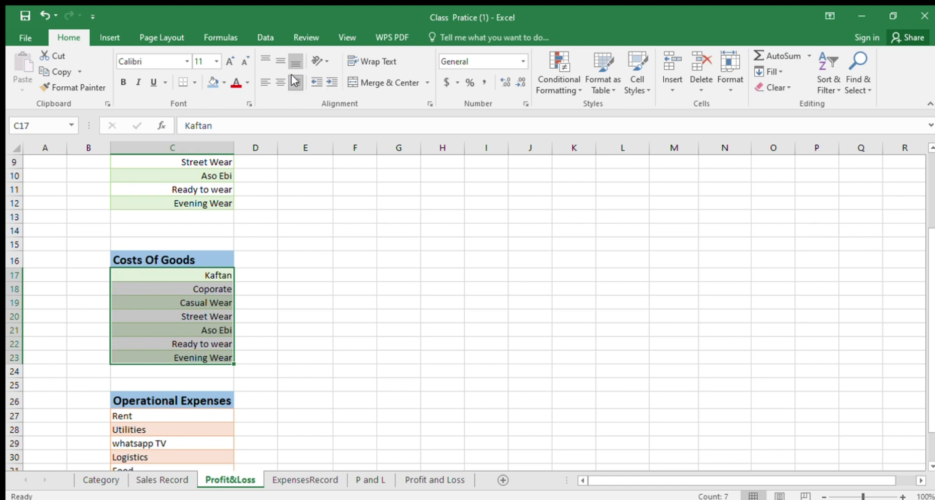
{"action": "left_click", "coordinate": [310, 276]}
{"action": "scroll", "coordinate": [312, 283], "scroll_direction": "down", "scroll_amount": 2}
{"action": "scroll", "coordinate": [313, 282], "scroll_direction": "down", "scroll_amount": 2}
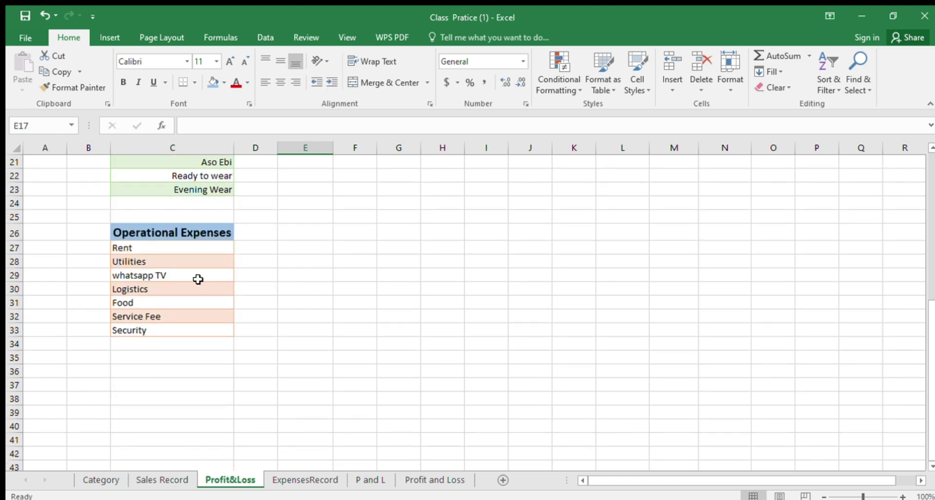
{"action": "left_click_drag", "start_coordinate": [198, 251], "coordinate": [196, 328]}
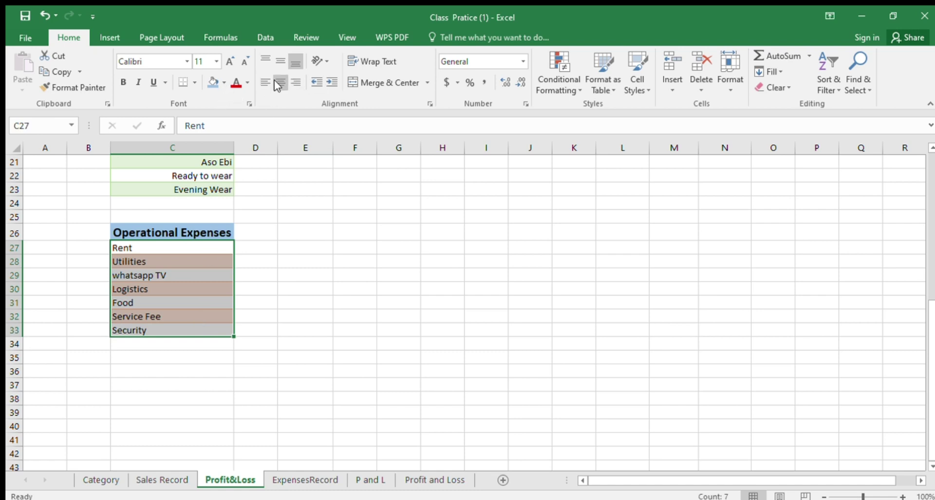
{"action": "left_click", "coordinate": [290, 83]}
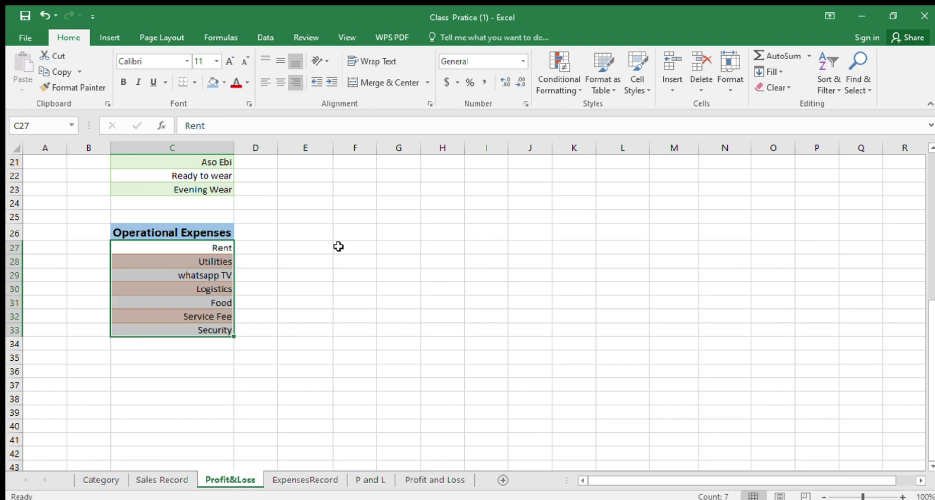
- Enter the January start date 01/01/2024 in D3, above the January heading
{"action": "scroll", "coordinate": [339, 246], "scroll_direction": "up", "scroll_amount": 7}
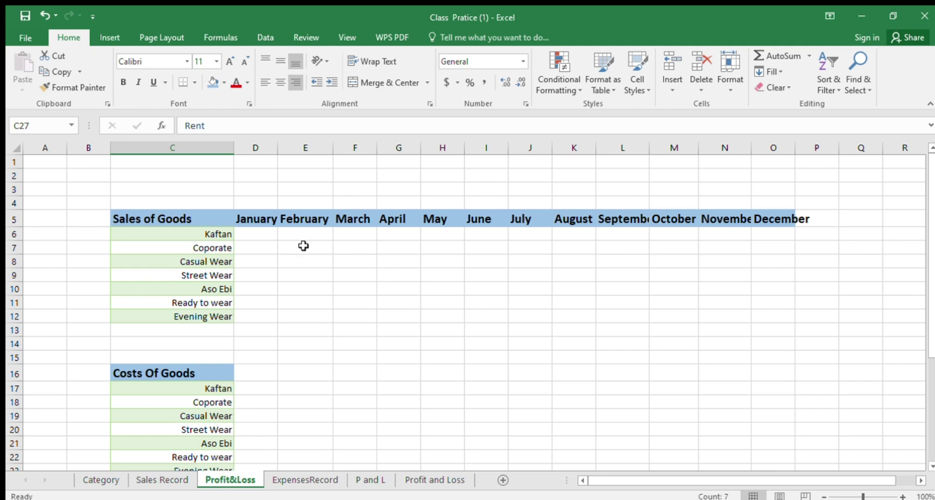
{"action": "left_click", "coordinate": [264, 190]}
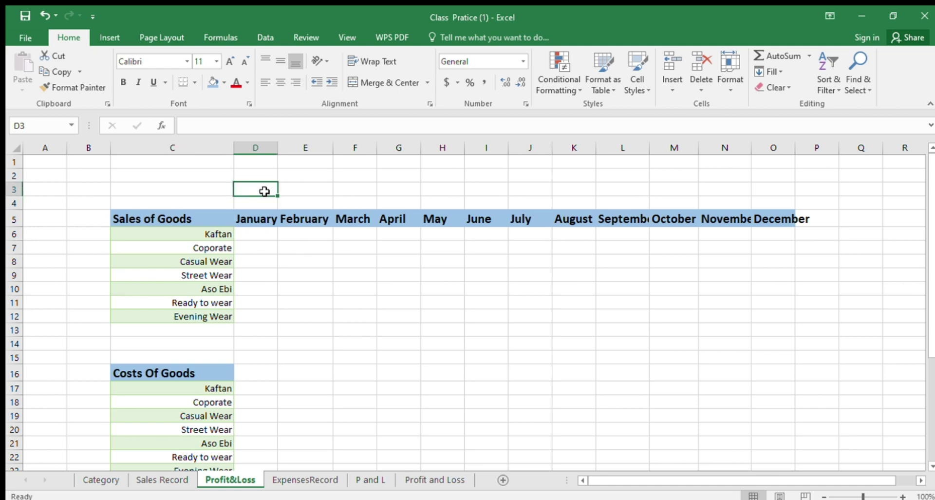
{"action": "type", "text": "01/01/2024"}
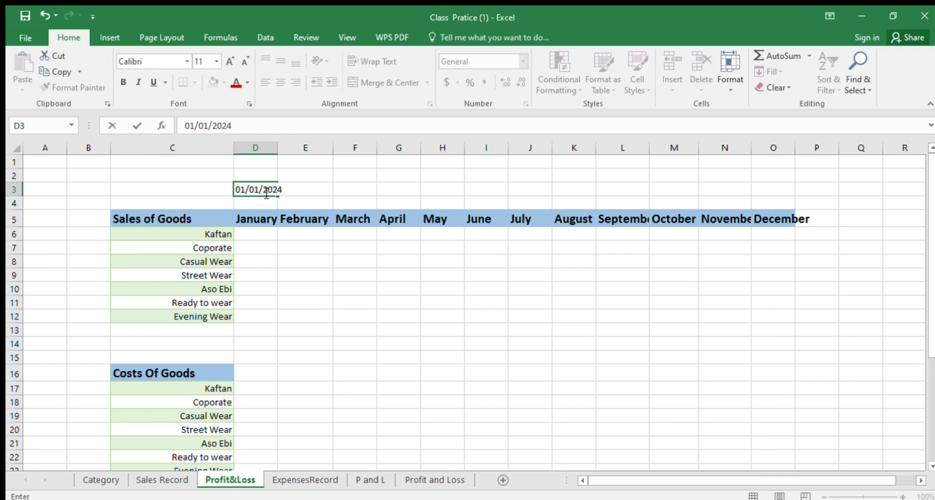
{"action": "key", "text": "Return"}
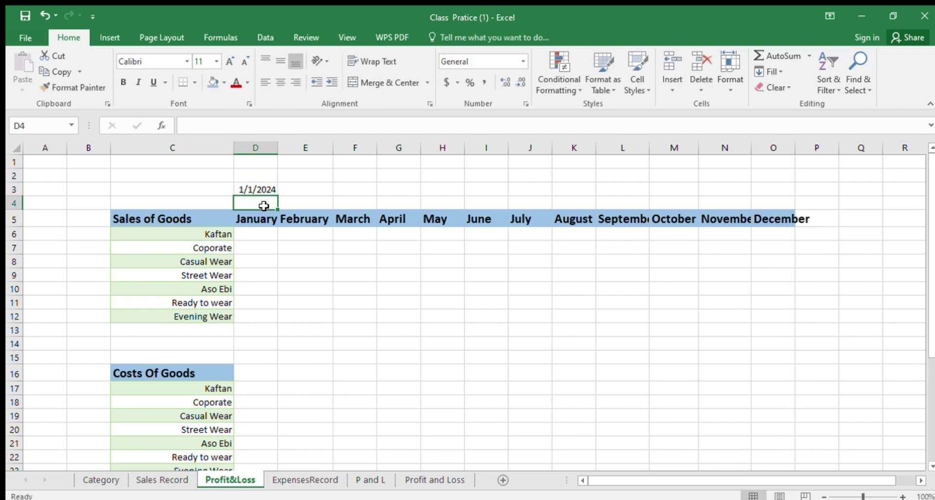
- Calculate January's month-end date in D4 with the formula =EOMONTH(D3,0)
{"action": "double_click", "coordinate": [265, 206]}
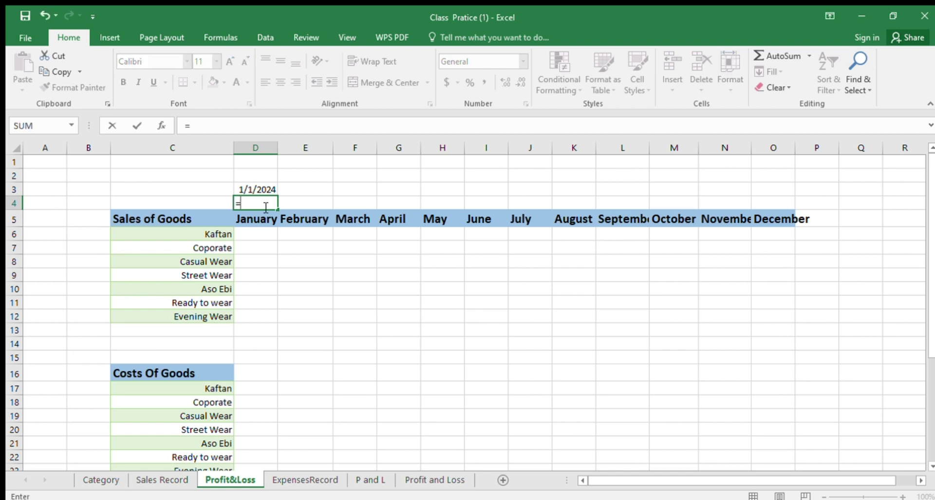
{"action": "type", "text": "O"}
{"action": "type", "text": "MONTH("}
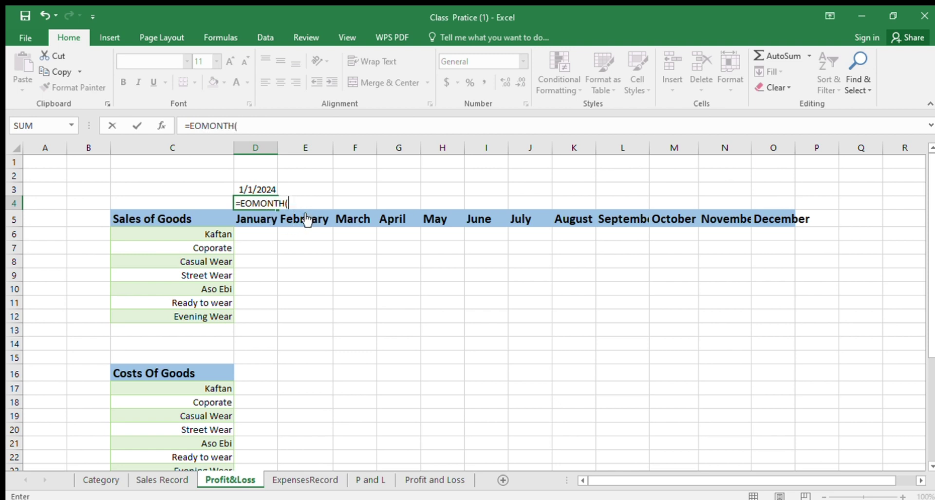
{"action": "left_click", "coordinate": [268, 190]}
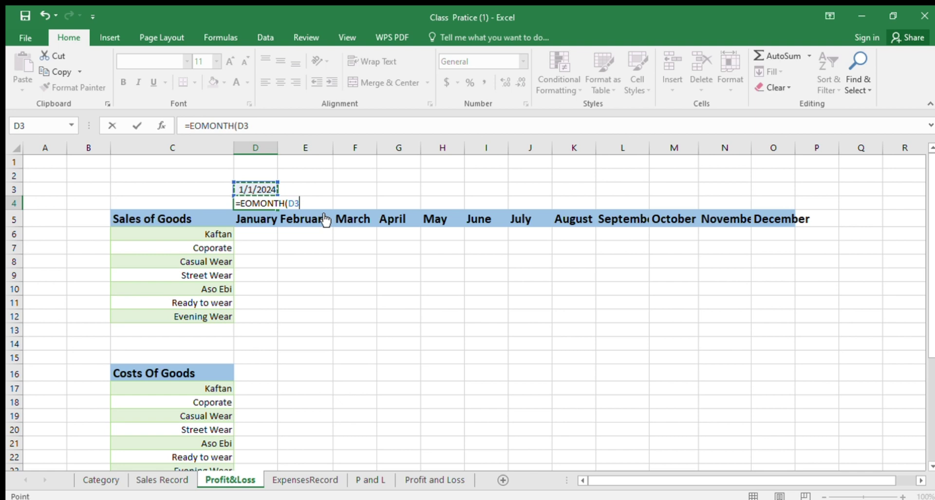
{"action": "type", "text": ","}
{"action": "type", "text": "0)"}
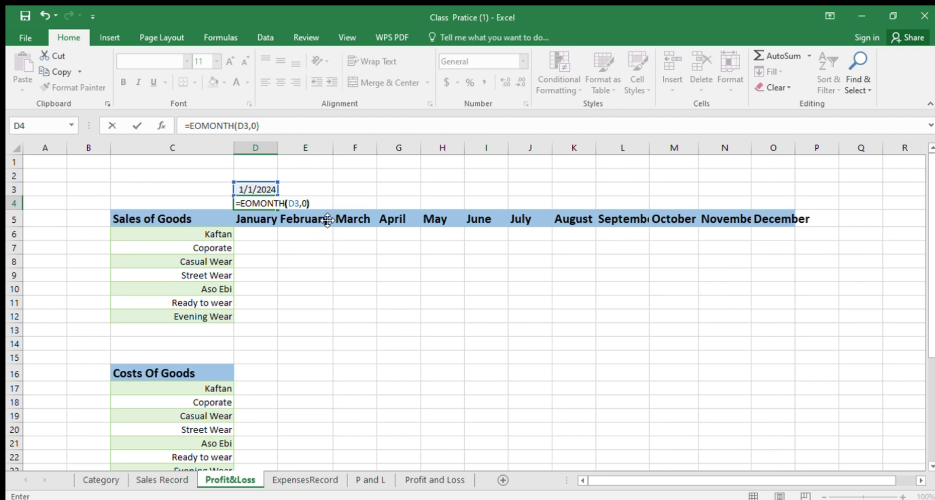
{"action": "key", "text": "Return"}
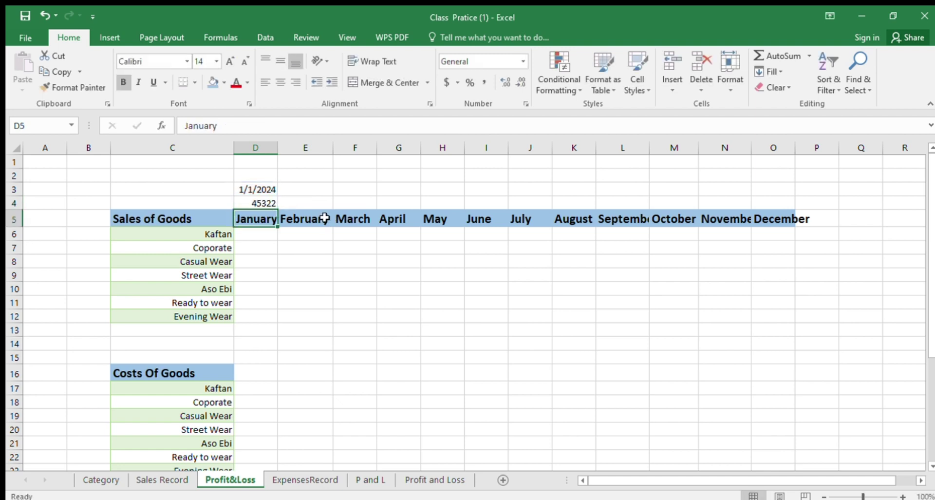
{"action": "double_click", "coordinate": [261, 203]}
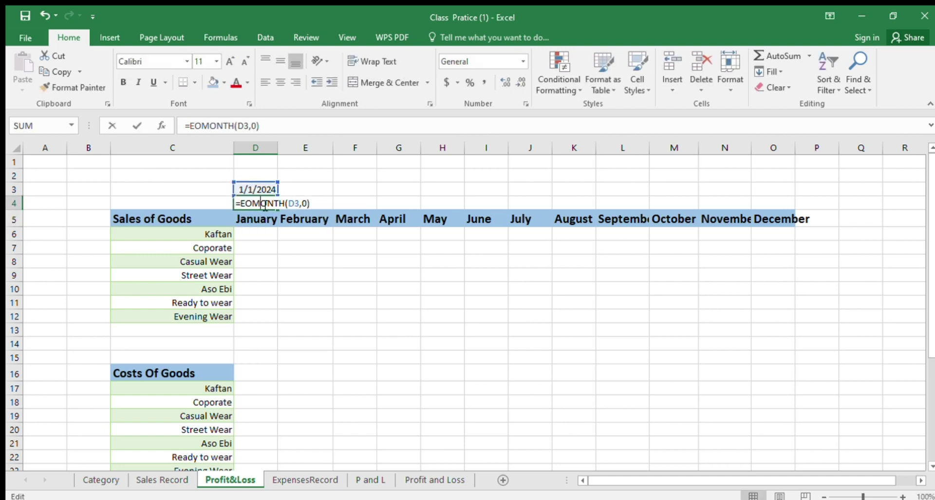
{"action": "key", "text": "Return"}
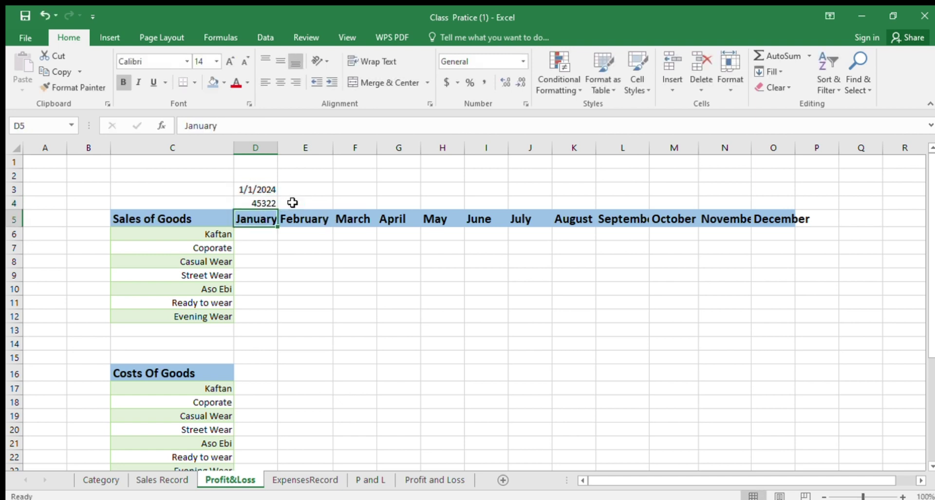
- Format the month-end value in D4 as a short date
{"action": "left_click", "coordinate": [272, 202]}
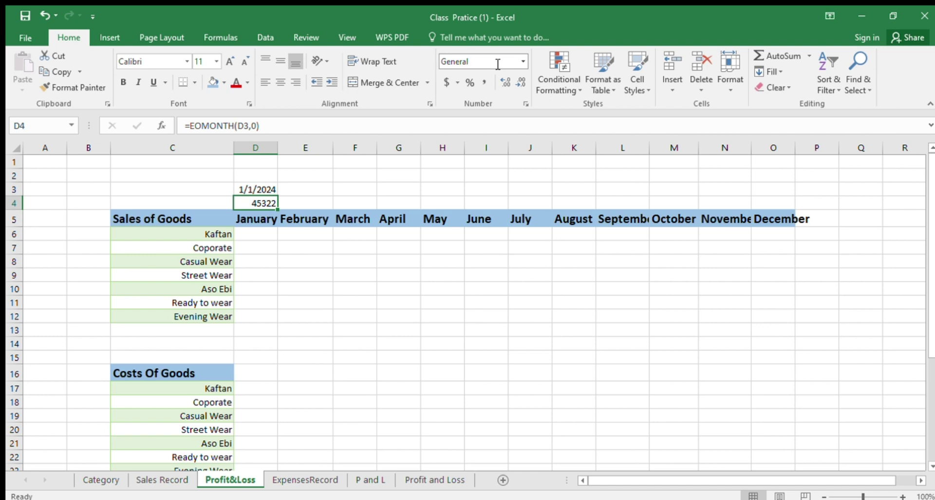
{"action": "left_click", "coordinate": [520, 64]}
{"action": "left_click", "coordinate": [479, 199]}
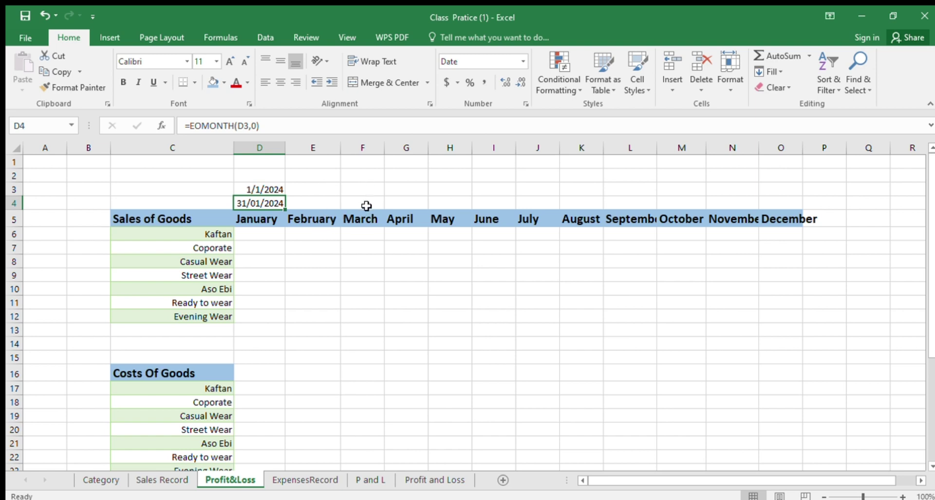
- Calculate February's start date in E3 with the formula =D4+1
{"action": "left_click", "coordinate": [306, 190]}
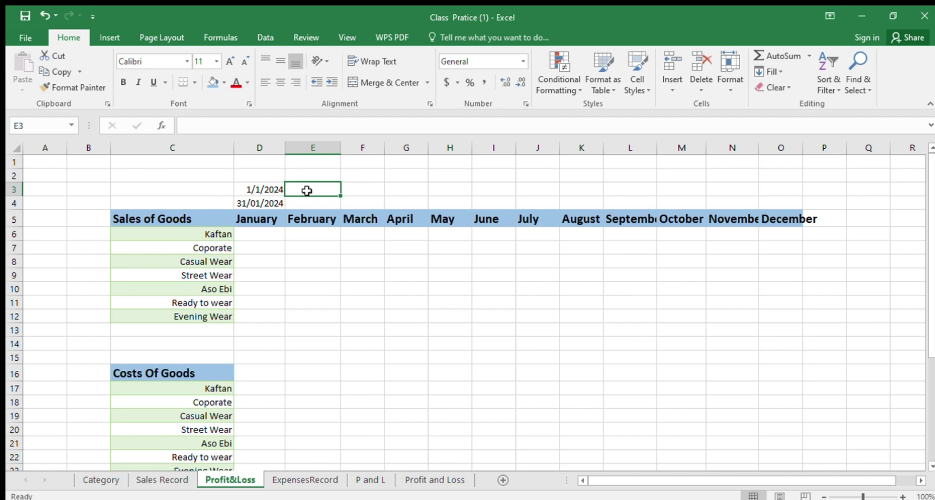
{"action": "type", "text": "="}
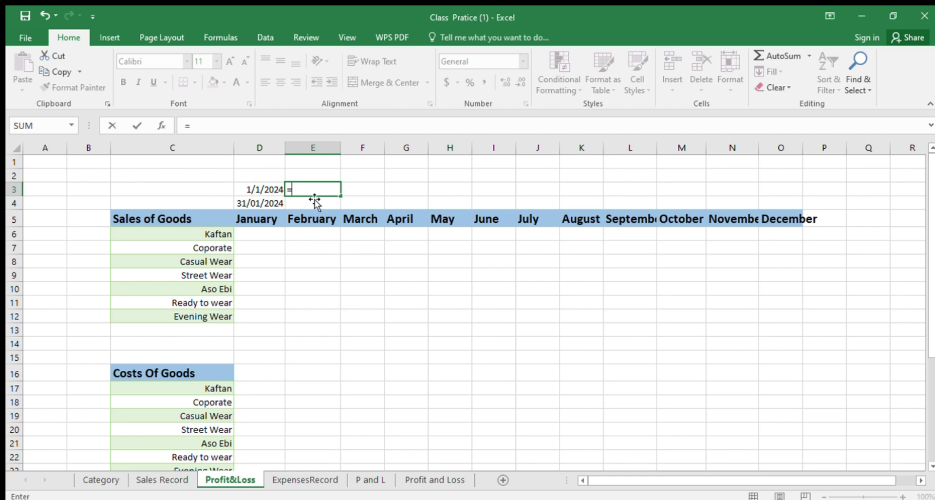
{"action": "left_click", "coordinate": [275, 202]}
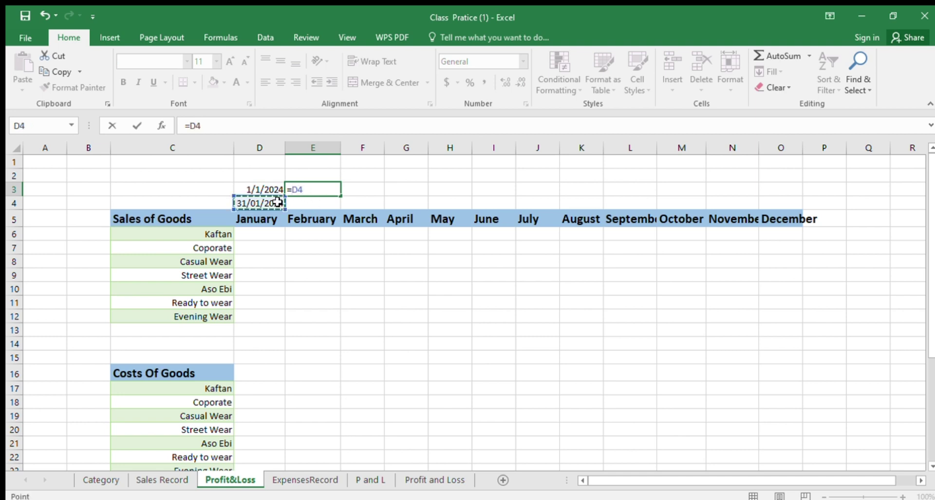
{"action": "type", "text": "+1"}
{"action": "key", "text": "Return"}
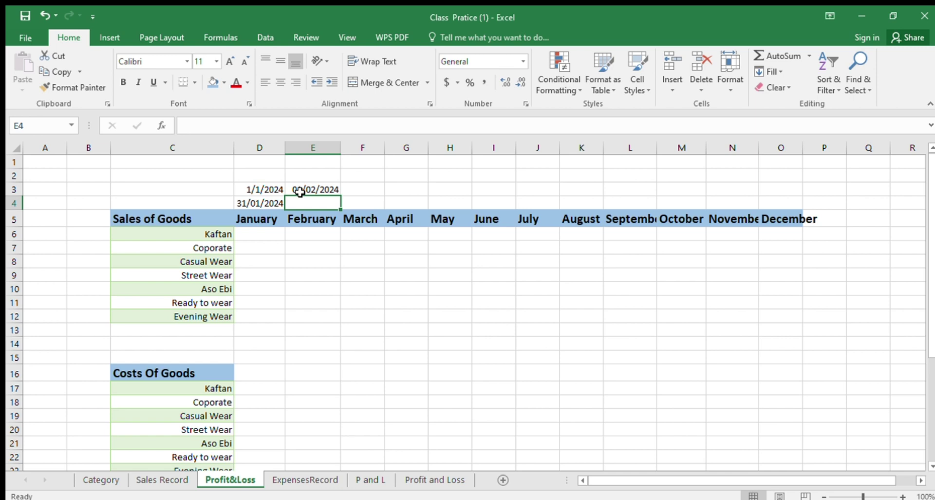
- Copy the month-end formula from D4 into E4, and fill the E3:E4 formulas across to December in column O
{"action": "left_click", "coordinate": [273, 201]}
{"action": "key", "text": "ctrl+c"}
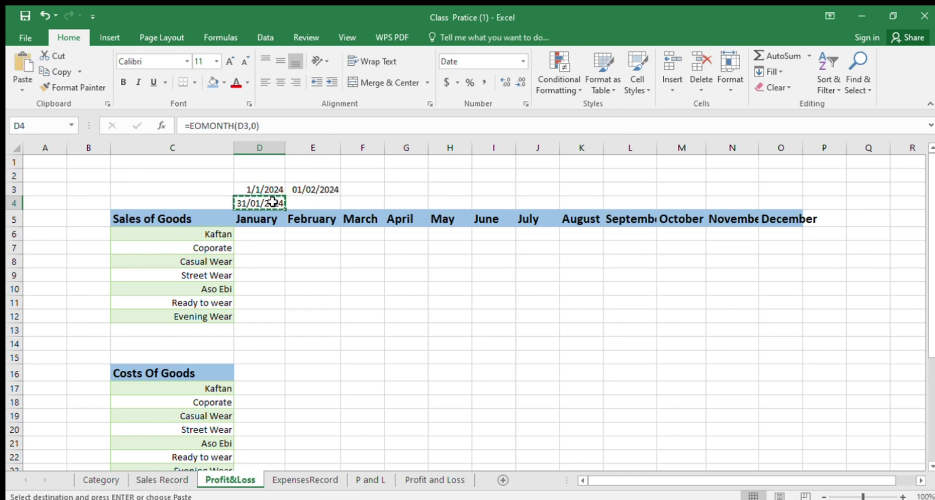
{"action": "left_click", "coordinate": [313, 200]}
{"action": "key", "text": "ctrl+v"}
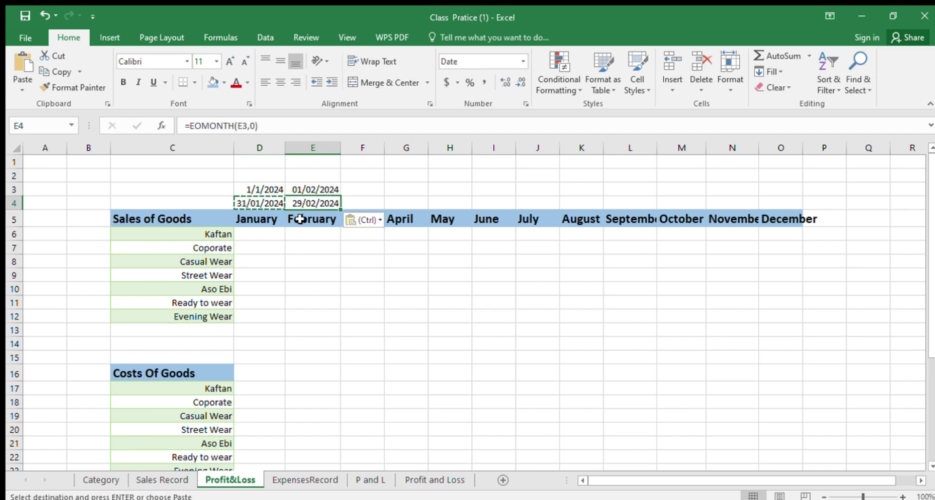
{"action": "double_click", "coordinate": [321, 203]}
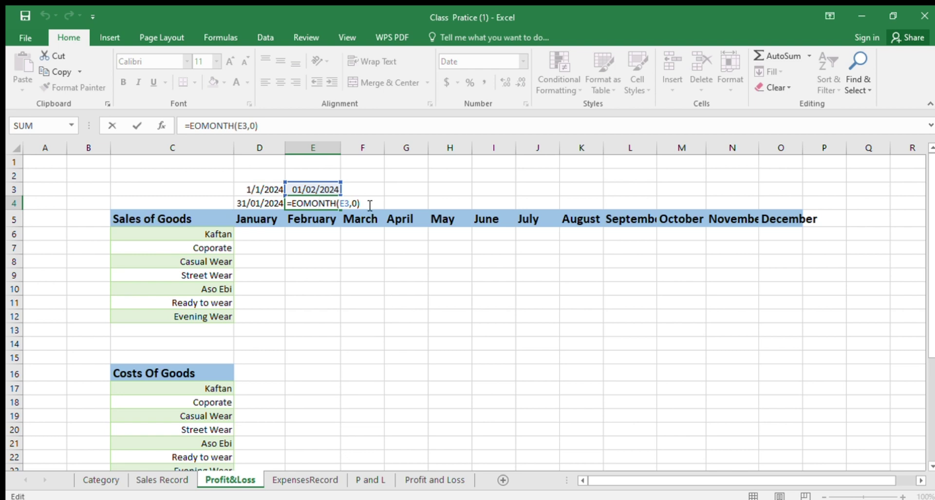
{"action": "key", "text": "Return"}
{"action": "left_click_drag", "start_coordinate": [325, 190], "coordinate": [325, 200]}
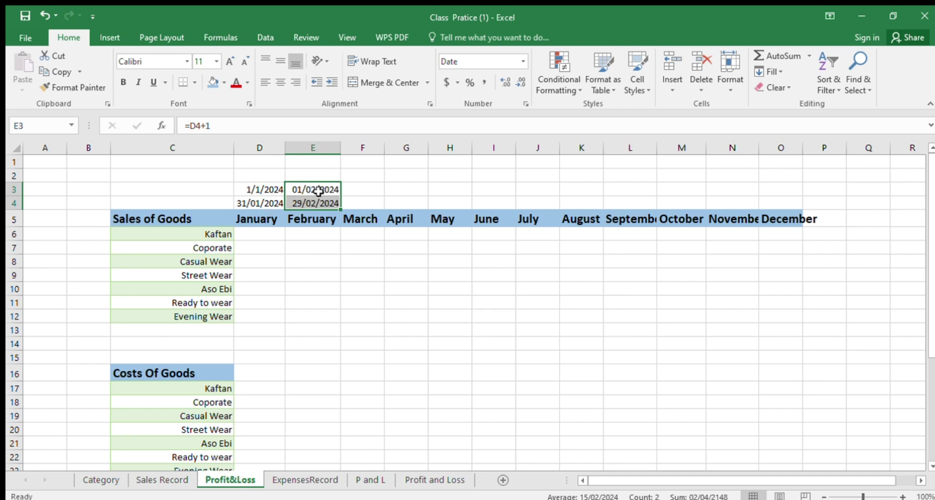
{"action": "left_click_drag", "start_coordinate": [341, 210], "coordinate": [786, 201]}
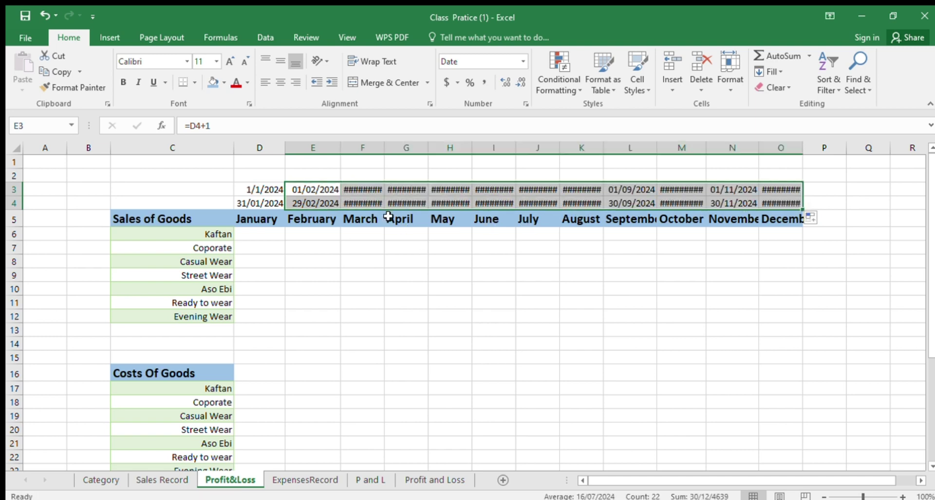
- Auto-fit all column widths to the dates and month headings, and narrow the September column L slightly
{"action": "left_click", "coordinate": [374, 191]}
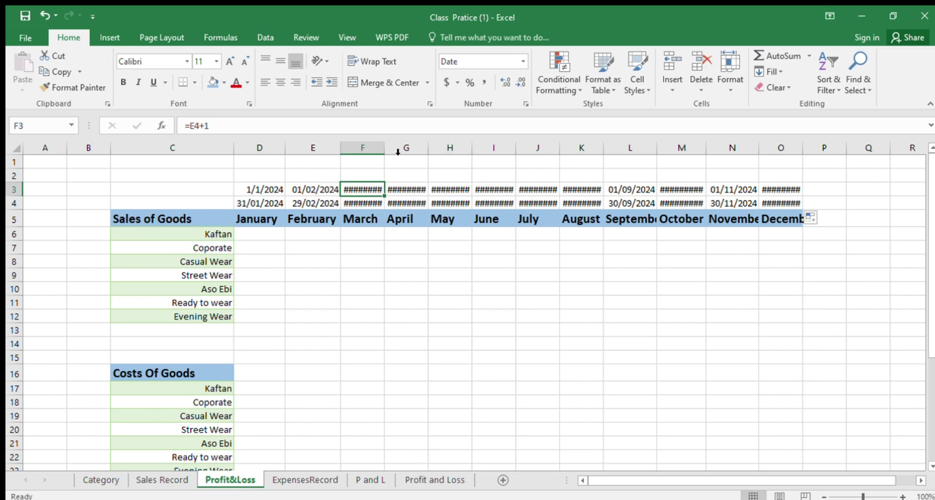
{"action": "left_click_drag", "start_coordinate": [383, 152], "coordinate": [397, 151]}
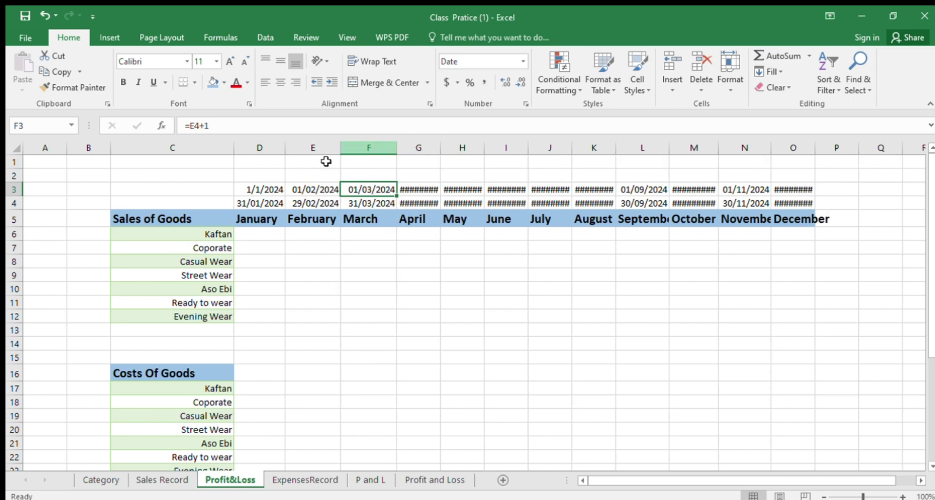
{"action": "left_click", "coordinate": [16, 147]}
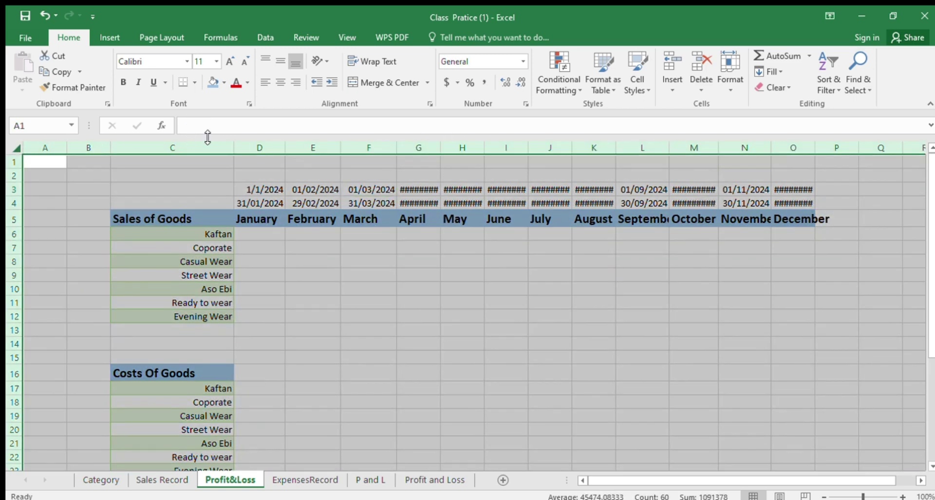
{"action": "double_click", "coordinate": [286, 153]}
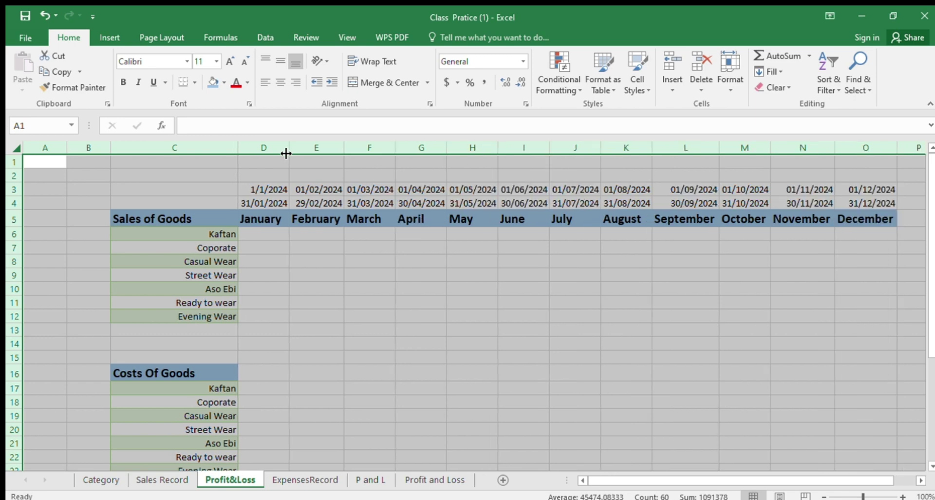
{"action": "left_click", "coordinate": [472, 261]}
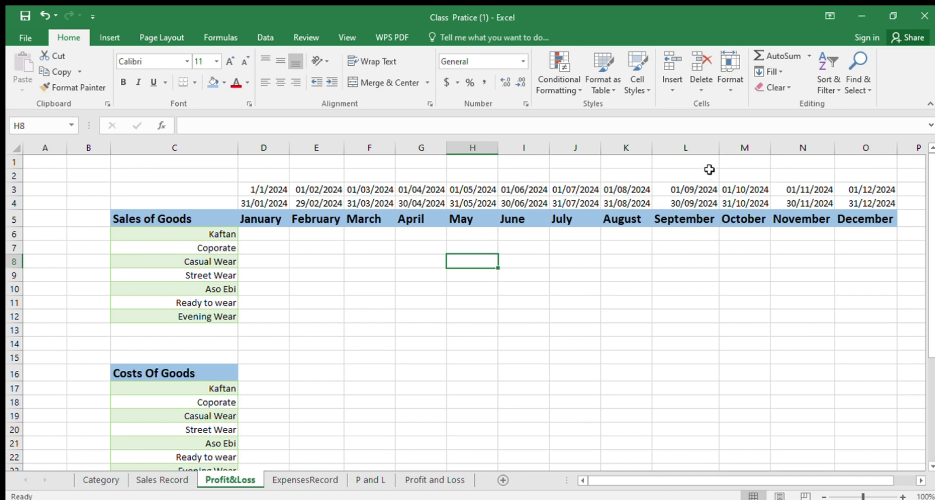
{"action": "left_click_drag", "start_coordinate": [719, 151], "coordinate": [709, 154]}
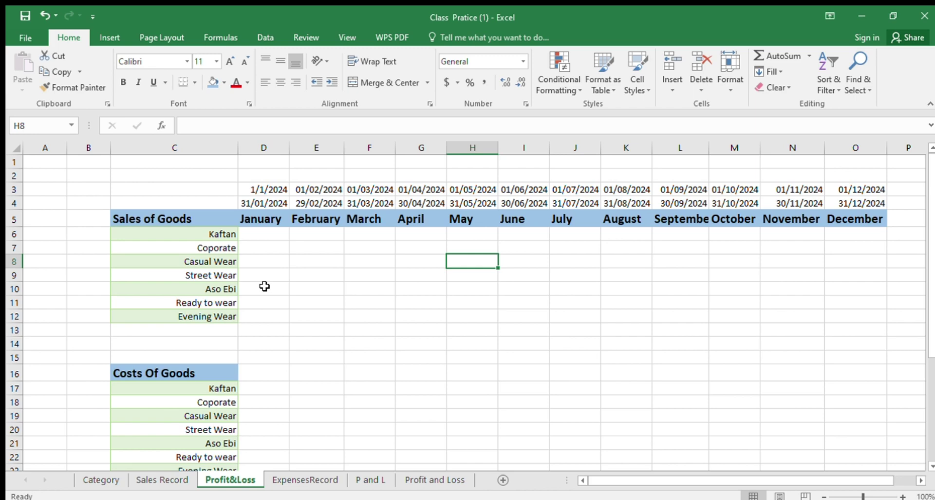
{"action": "left_click", "coordinate": [258, 237]}
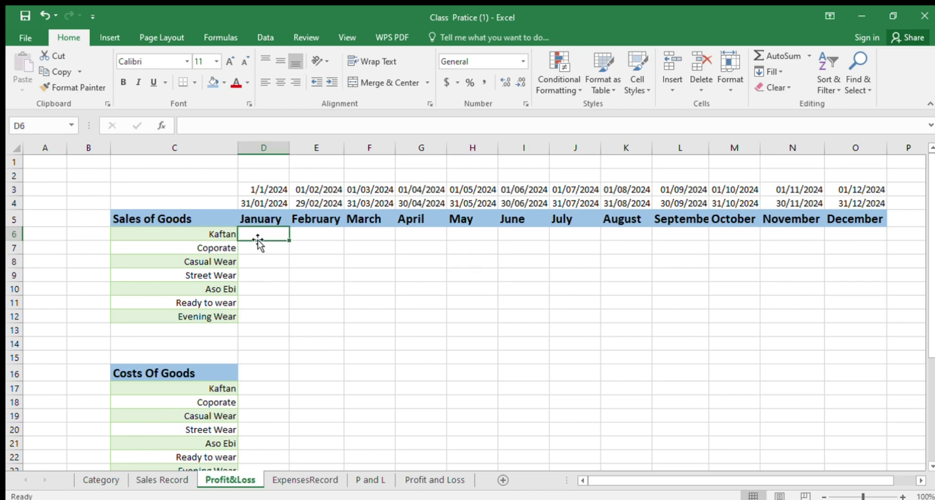
{"action": "left_click", "coordinate": [228, 237]}
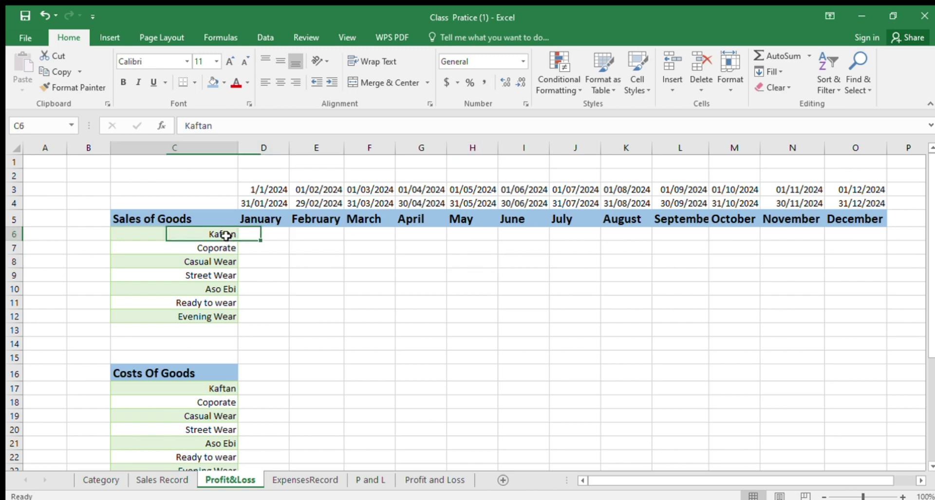
{"action": "left_click", "coordinate": [257, 221]}
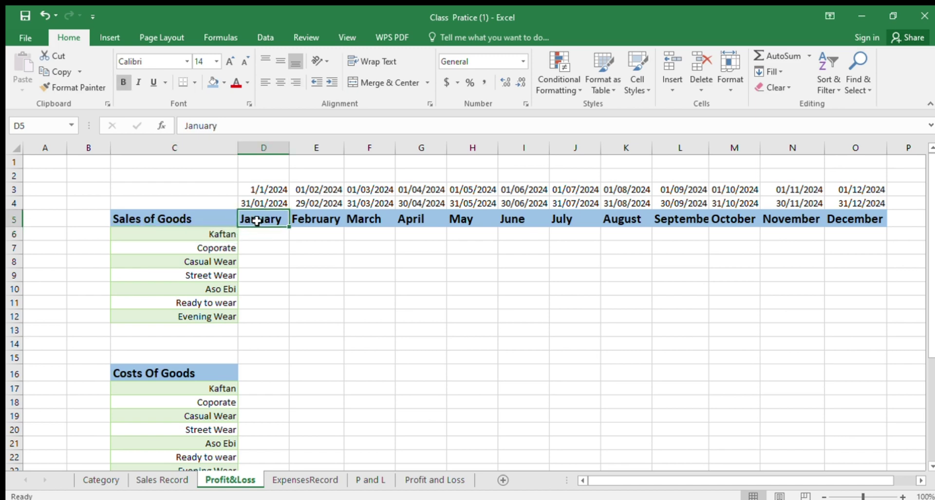
{"action": "left_click", "coordinate": [257, 234]}
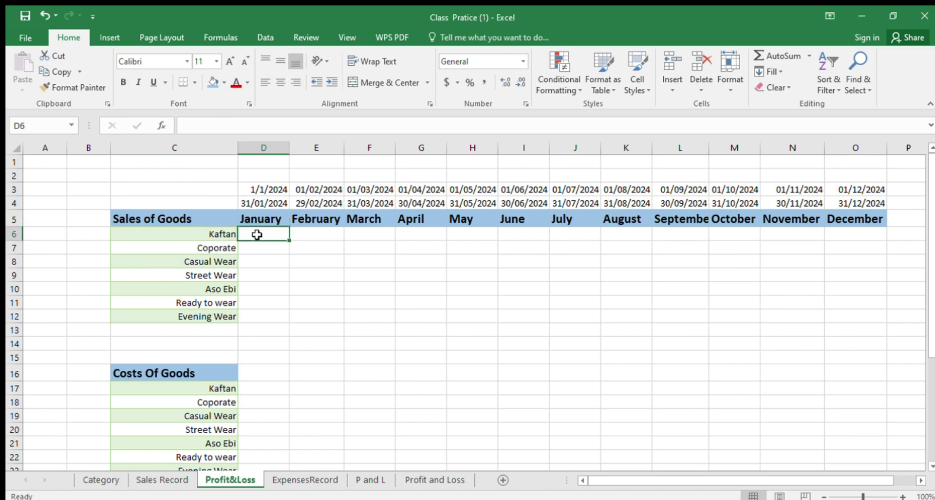
{"action": "left_click", "coordinate": [258, 248]}
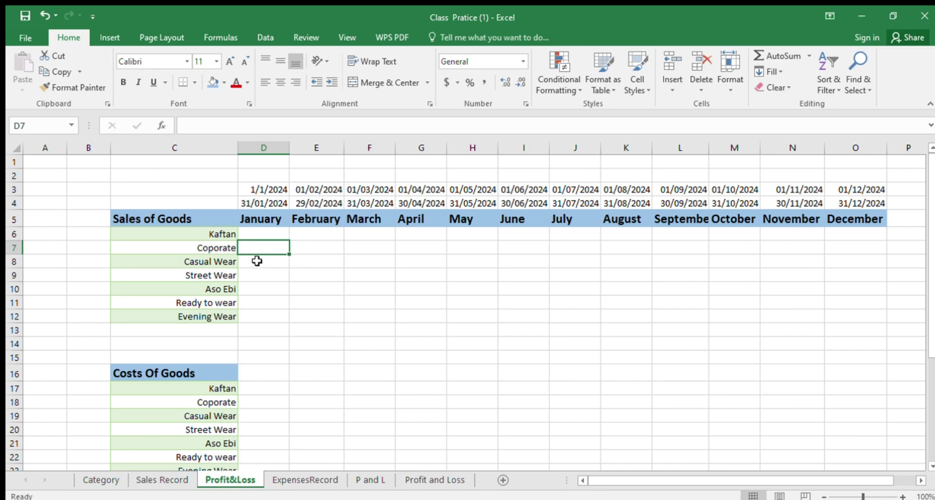
{"action": "left_click", "coordinate": [256, 261]}
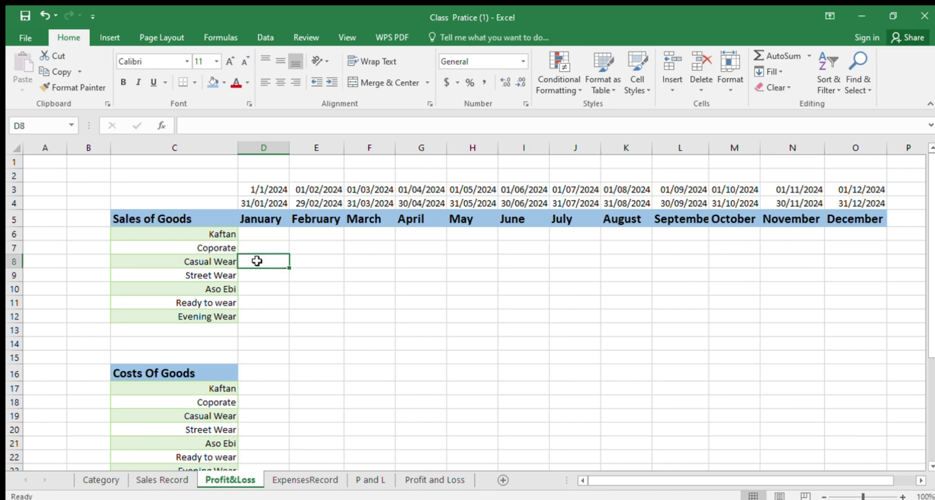
{"action": "left_click", "coordinate": [257, 278]}
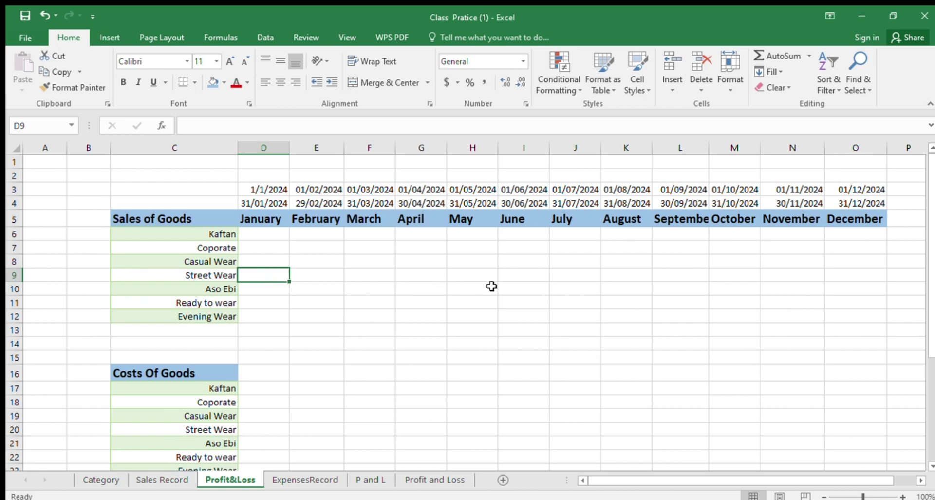
- Compare the dates and categories in the Sales Record table with the month dates and category rows on Profit&Loss
{"action": "left_click", "coordinate": [516, 262]}
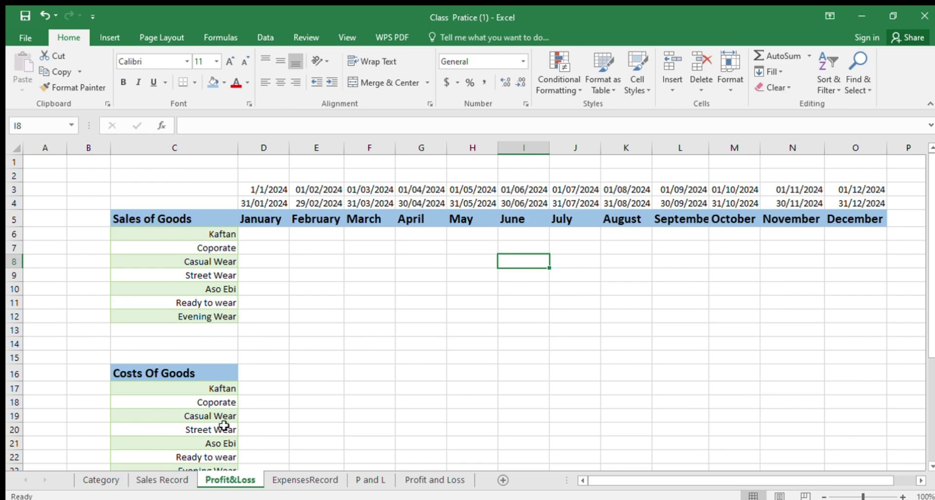
{"action": "left_click", "coordinate": [171, 481]}
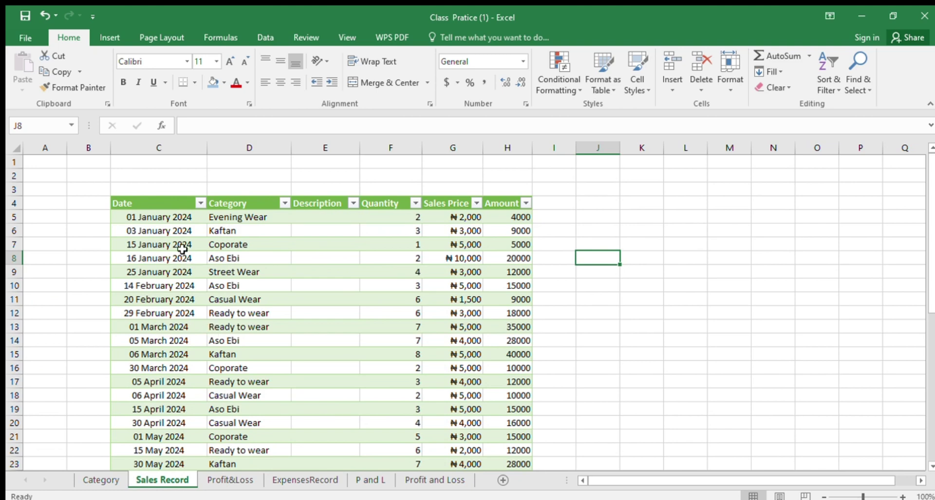
{"action": "left_click", "coordinate": [151, 217]}
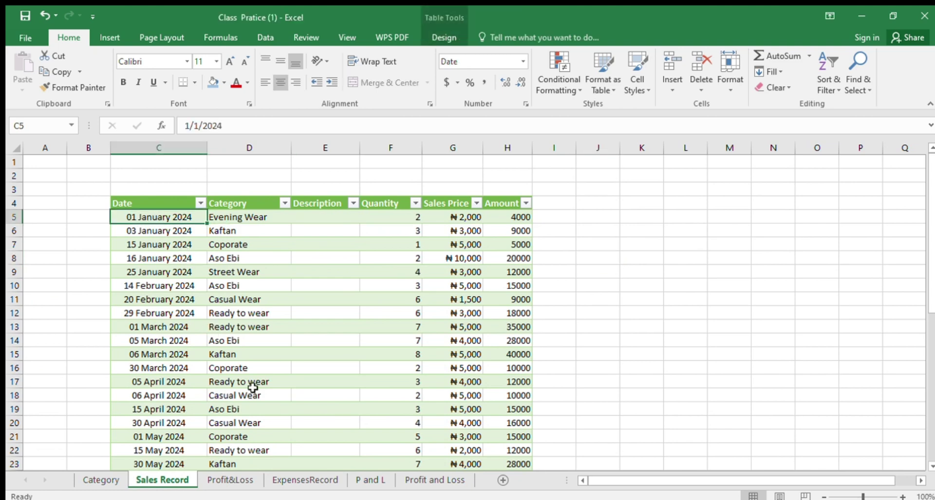
{"action": "left_click", "coordinate": [230, 479]}
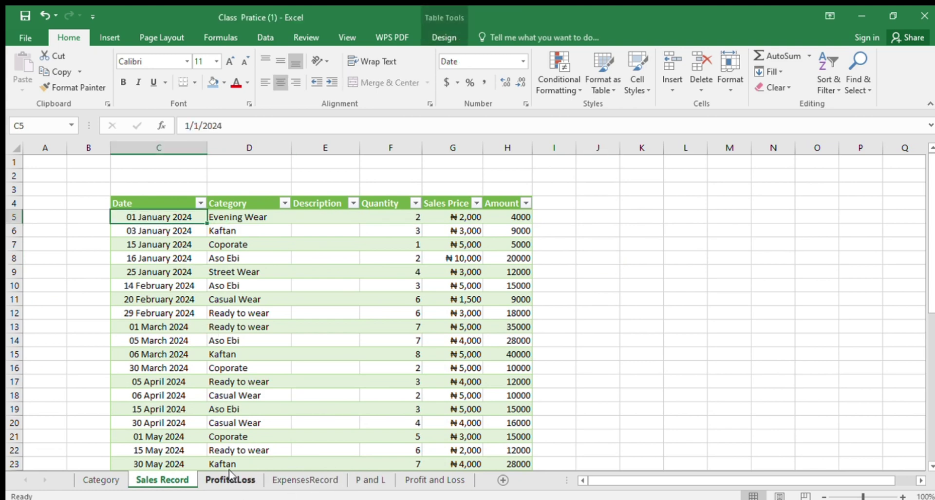
{"action": "left_click", "coordinate": [275, 236]}
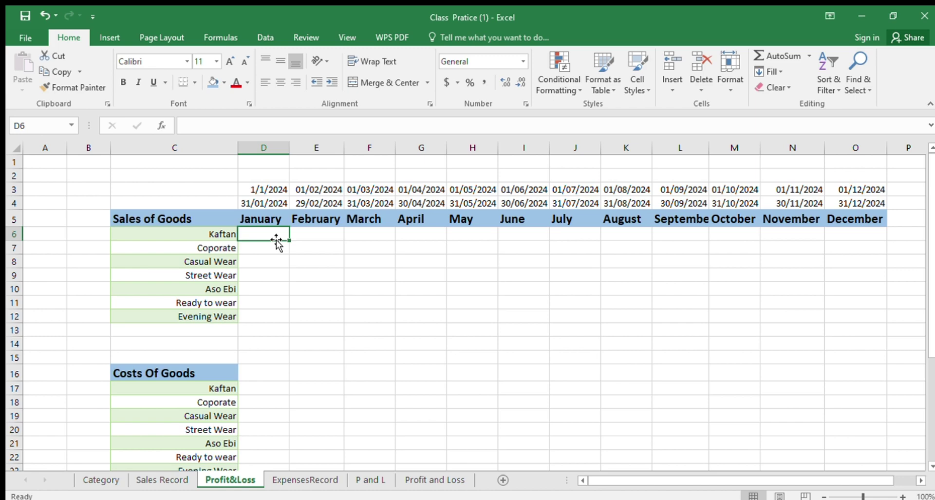
{"action": "left_click", "coordinate": [165, 478]}
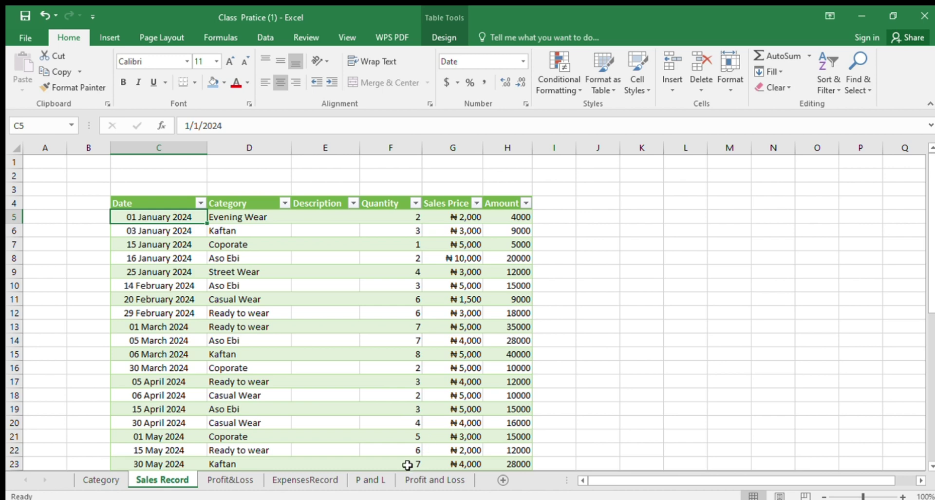
{"action": "left_click", "coordinate": [234, 479]}
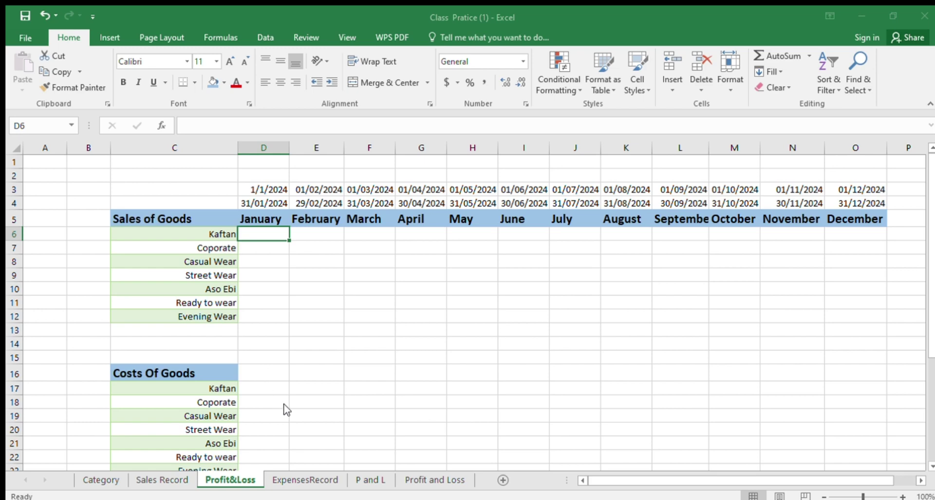
- Move the Profit&Loss sheet to directly after the ExpensesRecord sheet
{"action": "left_click", "coordinate": [288, 440]}
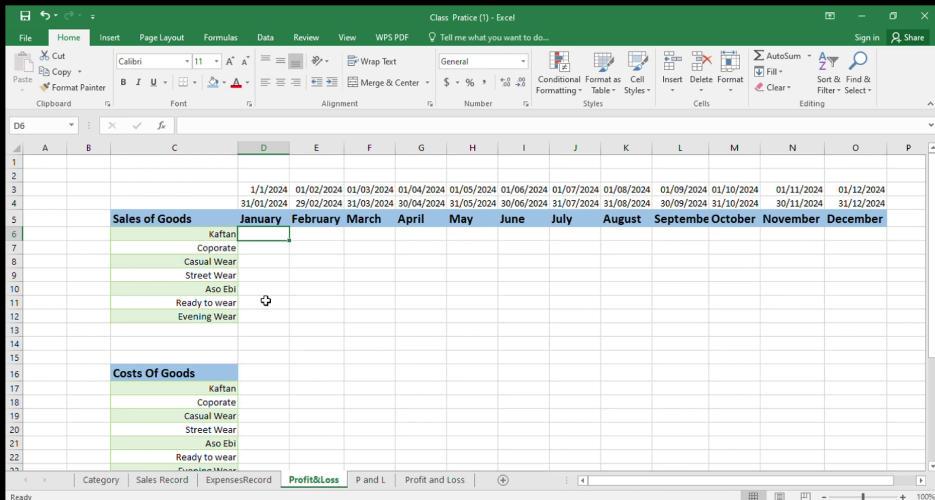
{"action": "left_click_drag", "start_coordinate": [289, 240], "coordinate": [885, 347]}
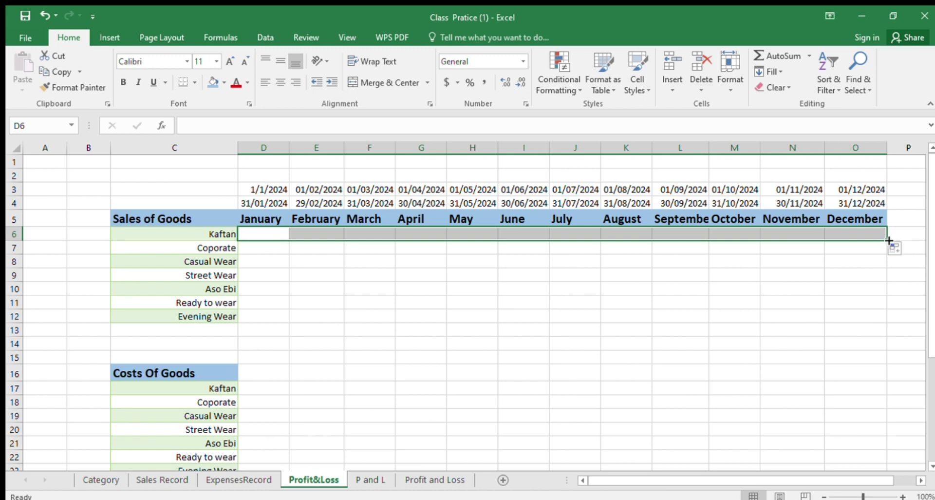
{"action": "left_click_drag", "start_coordinate": [887, 240], "coordinate": [877, 318]}
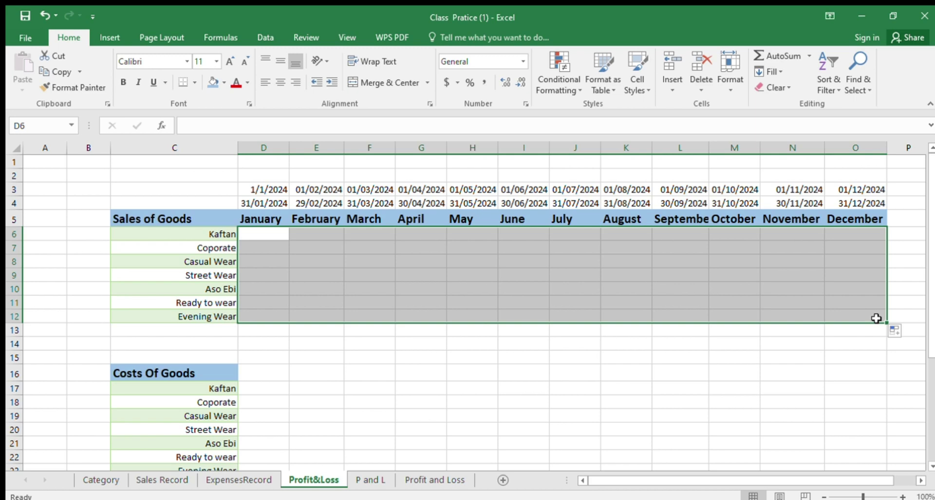
{"action": "left_click", "coordinate": [438, 247]}
{"action": "left_click", "coordinate": [267, 237]}
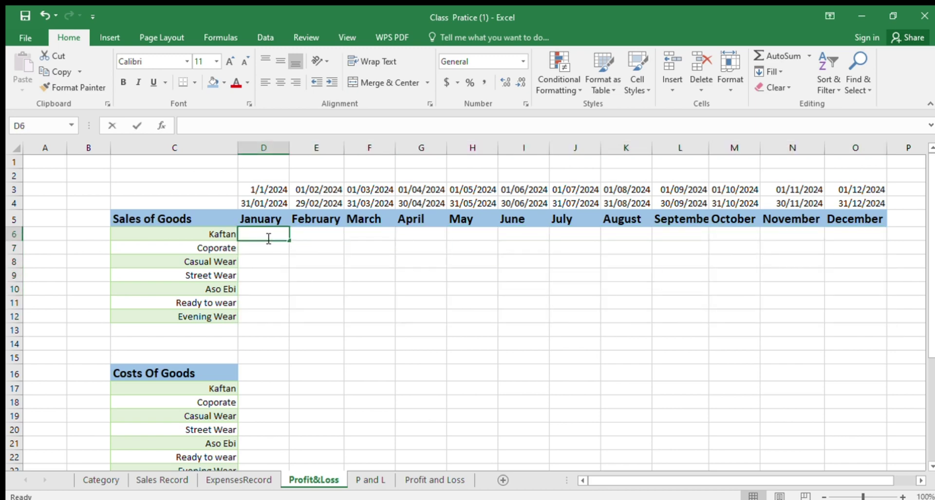
{"action": "type", "text": "="}
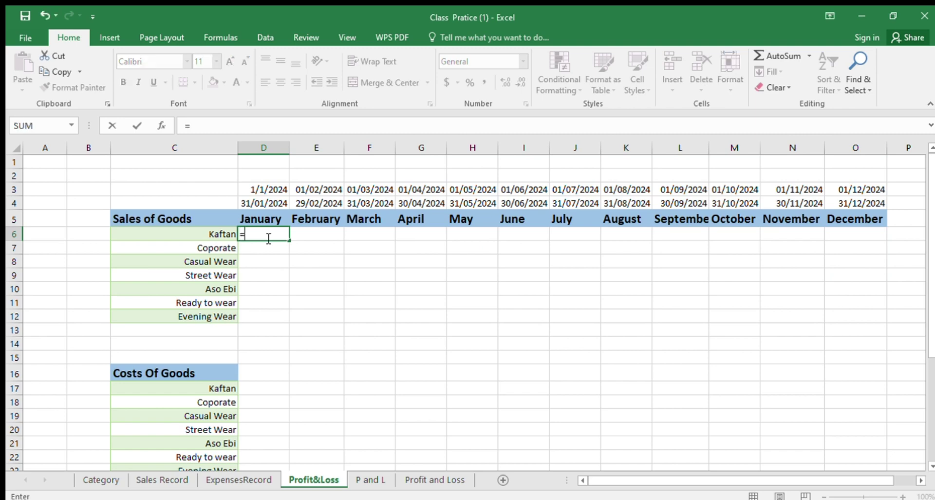
{"action": "type", "text": "Sum"}
{"action": "type", "text": "ifs"}
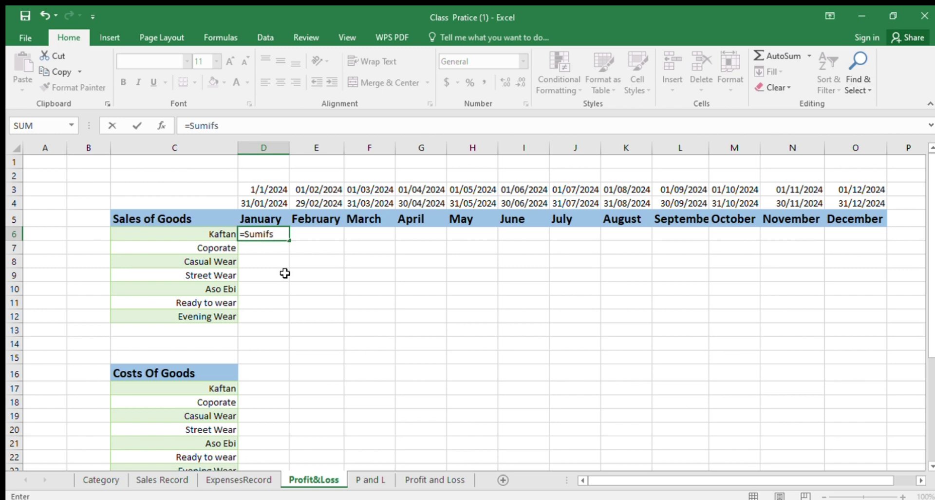
{"action": "key", "text": "Return"}
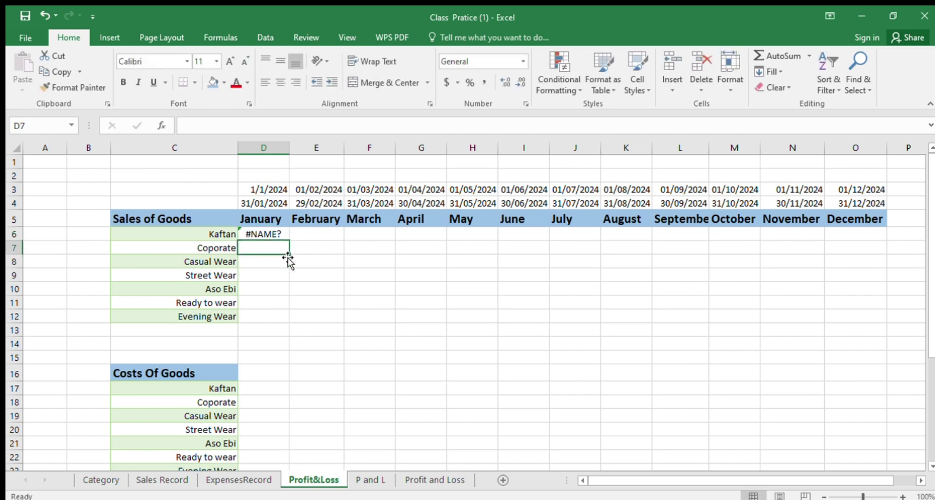
{"action": "double_click", "coordinate": [279, 229]}
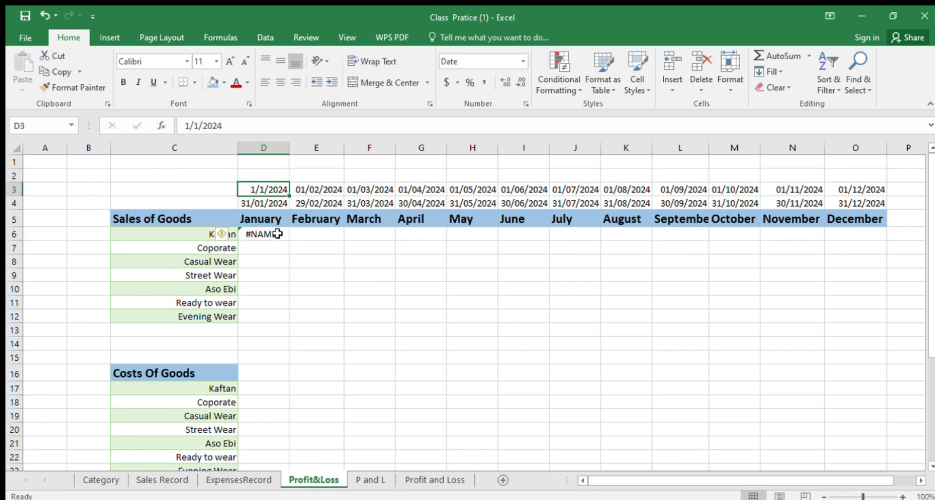
- Rewrite the formula in D6 as a SUMIFS with the Sales Record table's Amount column (Table5[Amount]) as the sum range
{"action": "double_click", "coordinate": [280, 234]}
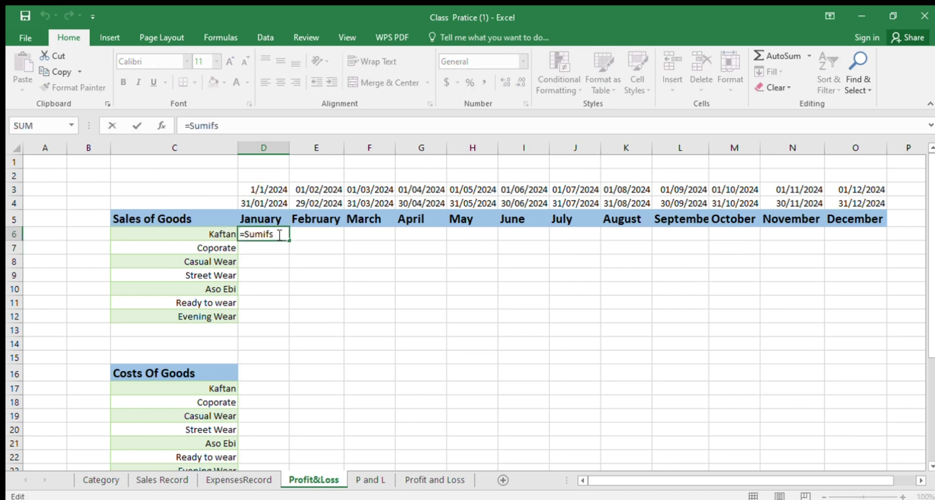
{"action": "key", "text": "BackSpace"}
{"action": "key", "text": "BackSpace"}
{"action": "key", "text": "BackSpace"}
{"action": "key", "text": "BackSpace"}
{"action": "key", "text": "BackSpace"}
{"action": "key", "text": "BackSpace"}
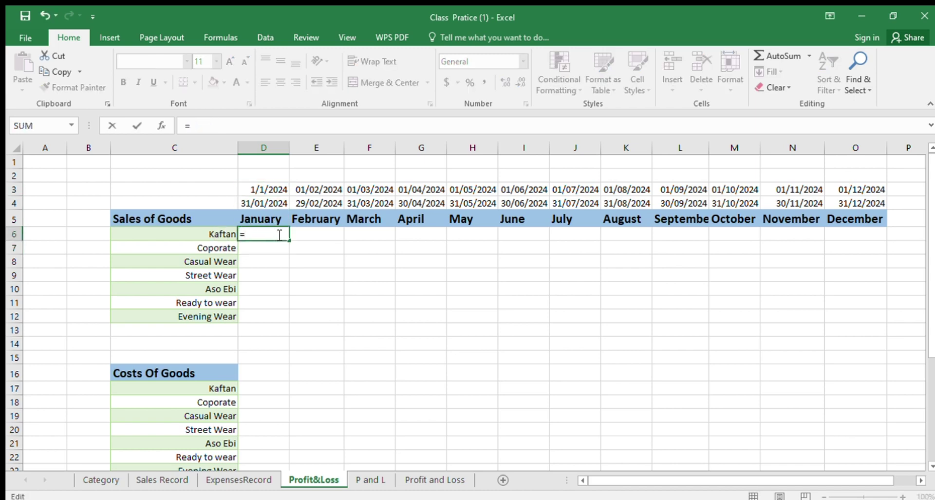
{"action": "type", "text": "Sumifs"}
{"action": "key", "text": "Tab"}
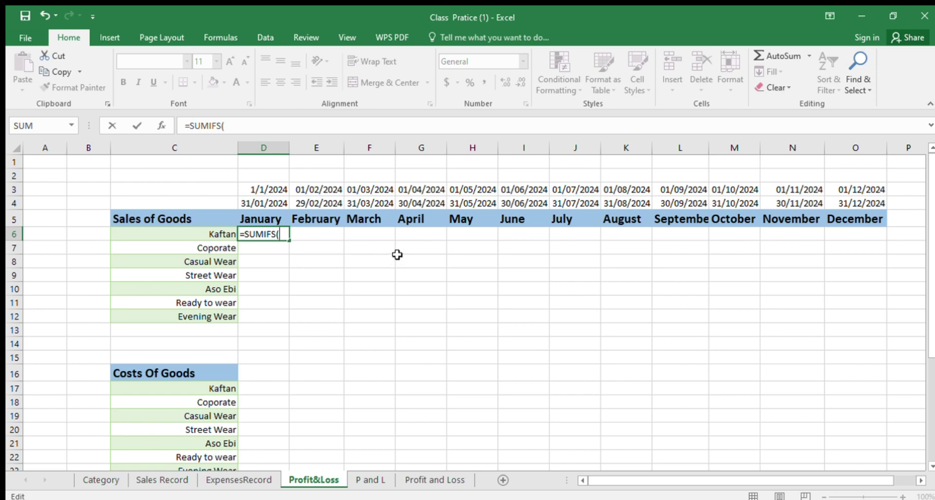
{"action": "left_click", "coordinate": [153, 482]}
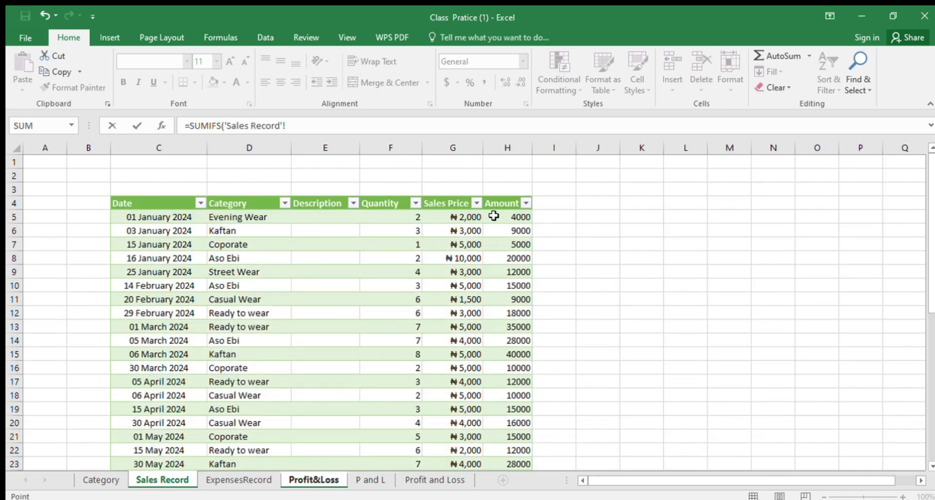
{"action": "left_click", "coordinate": [510, 204]}
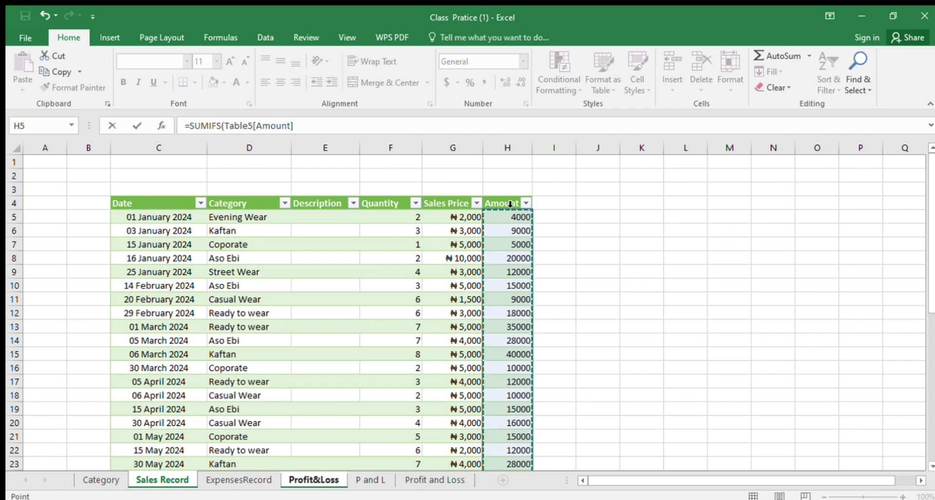
{"action": "type", "text": ","}
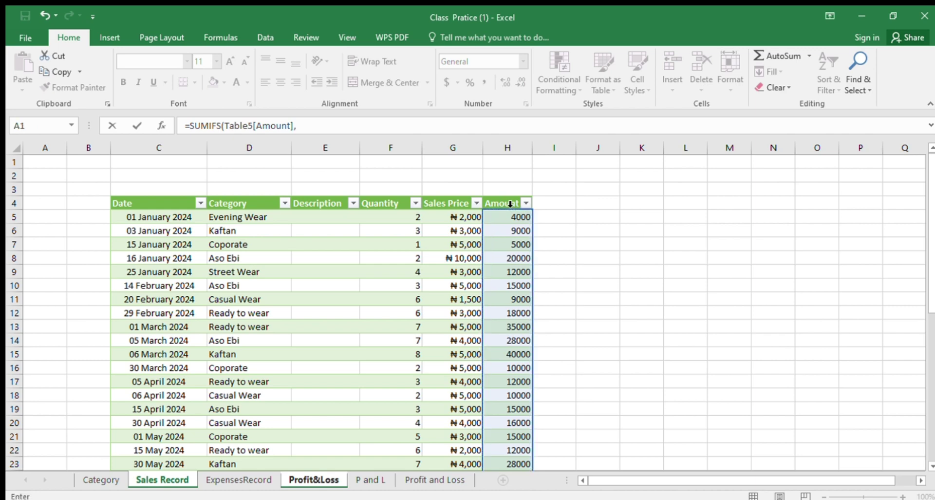
{"action": "left_click", "coordinate": [321, 479]}
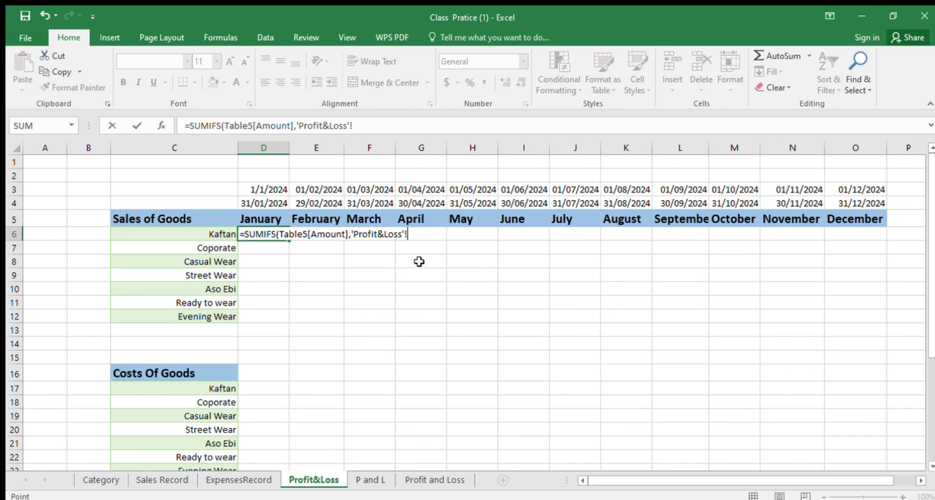
{"action": "key", "text": "BackSpace"}
{"action": "key", "text": "BackSpace"}
{"action": "key", "text": "BackSpace"}
{"action": "key", "text": "BackSpace"}
{"action": "key", "text": "BackSpace"}
{"action": "key", "text": "BackSpace"}
{"action": "key", "text": "BackSpace"}
{"action": "key", "text": "BackSpace"}
{"action": "key", "text": "BackSpace"}
{"action": "key", "text": "BackSpace"}
{"action": "key", "text": "BackSpace"}
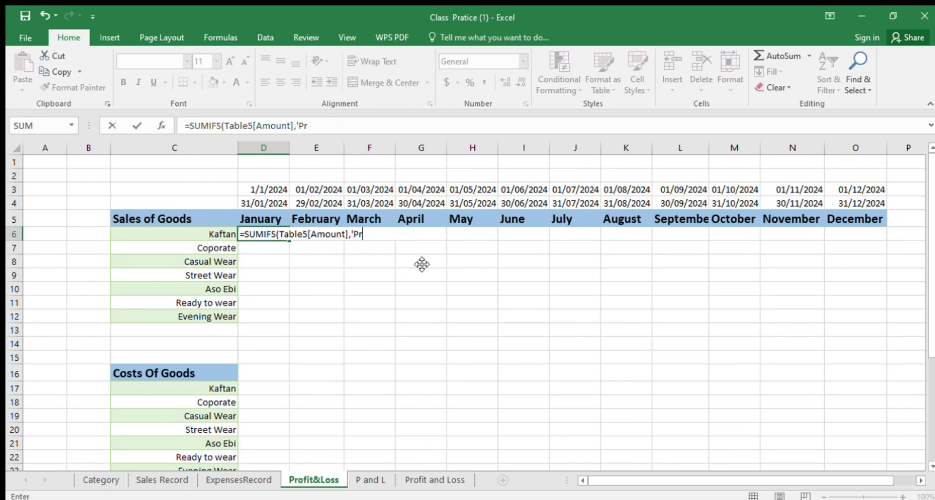
{"action": "key", "text": "BackSpace"}
{"action": "key", "text": "BackSpace"}
- Add Table5[Date] from Sales Record as the first criteria range, with the condition ">="& the January start date in Profit&Loss D3
{"action": "left_click", "coordinate": [162, 481]}
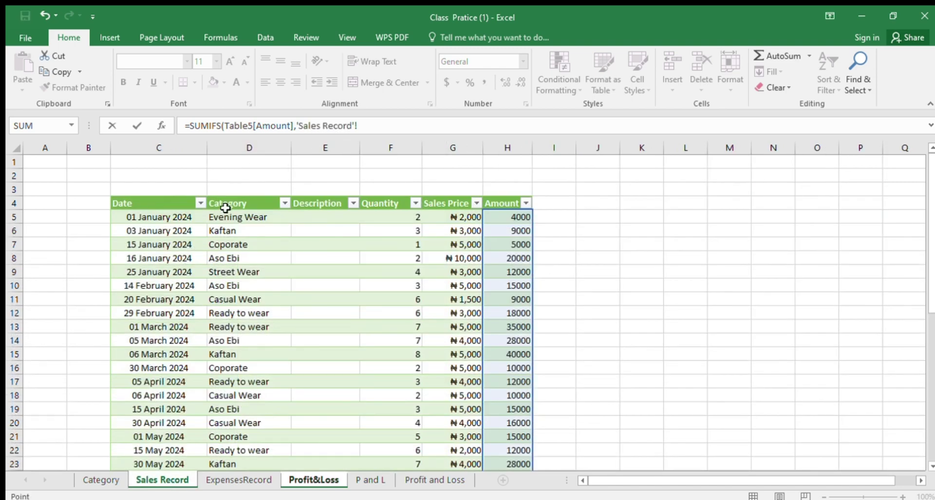
{"action": "left_click", "coordinate": [174, 203]}
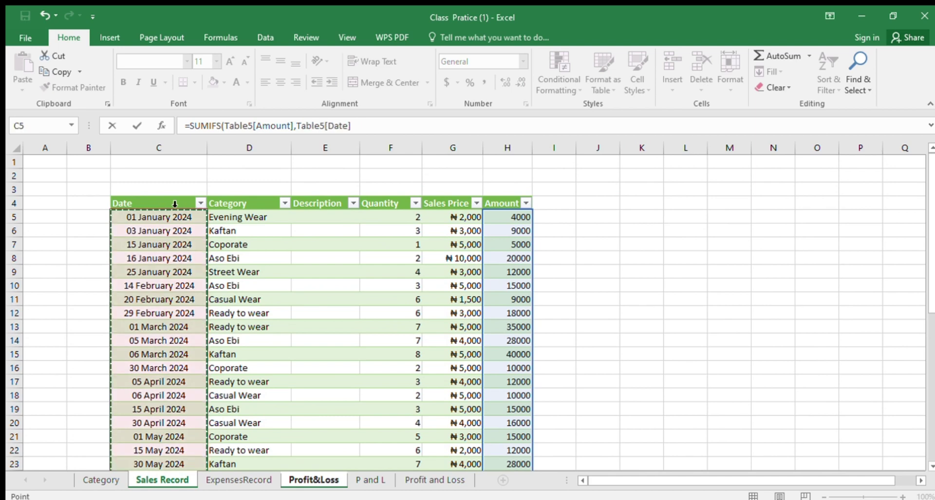
{"action": "type", "text": ",\">="}
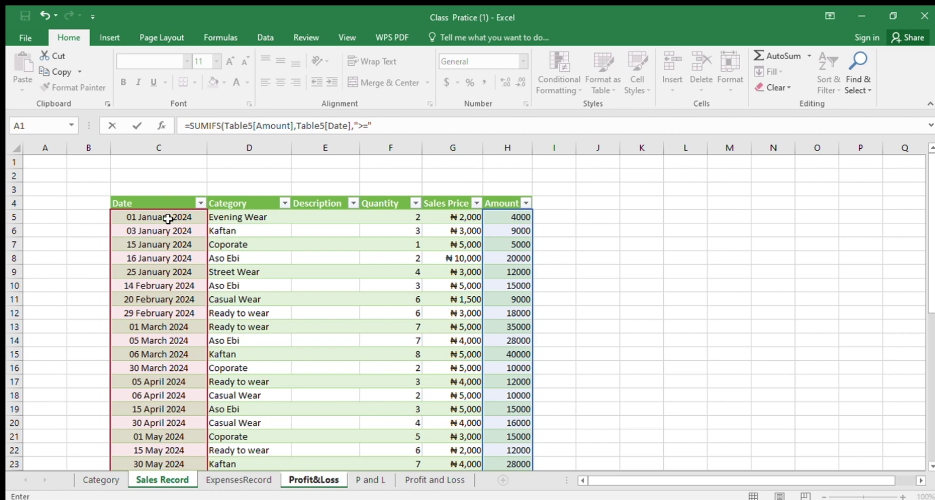
{"action": "type", "text": "&"}
{"action": "left_click", "coordinate": [295, 480]}
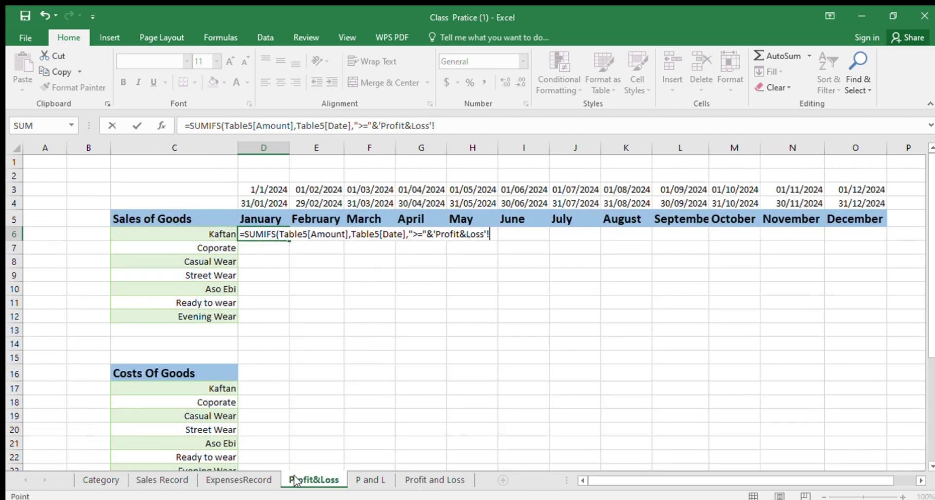
{"action": "left_click", "coordinate": [276, 188]}
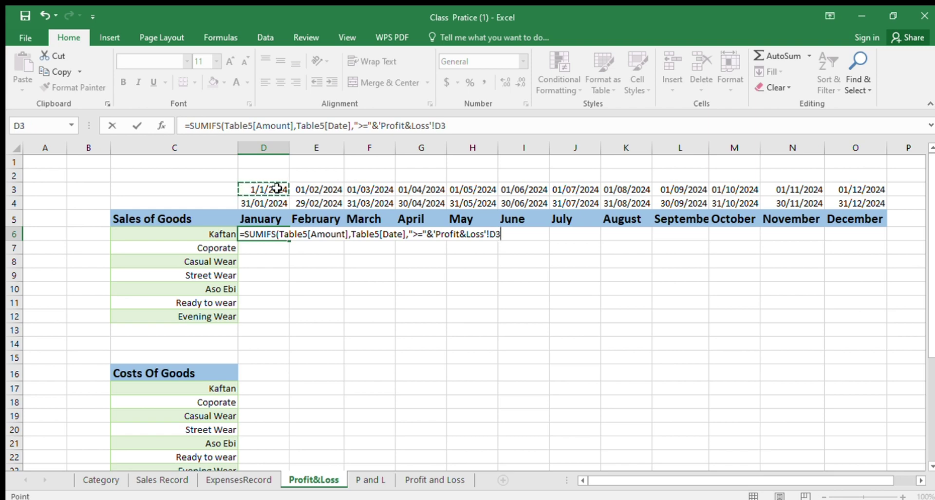
- Add Table5[Date] as the second criteria range with the condition "<=" and enter the SUMIFS formula in D6
{"action": "type", "text": ","}
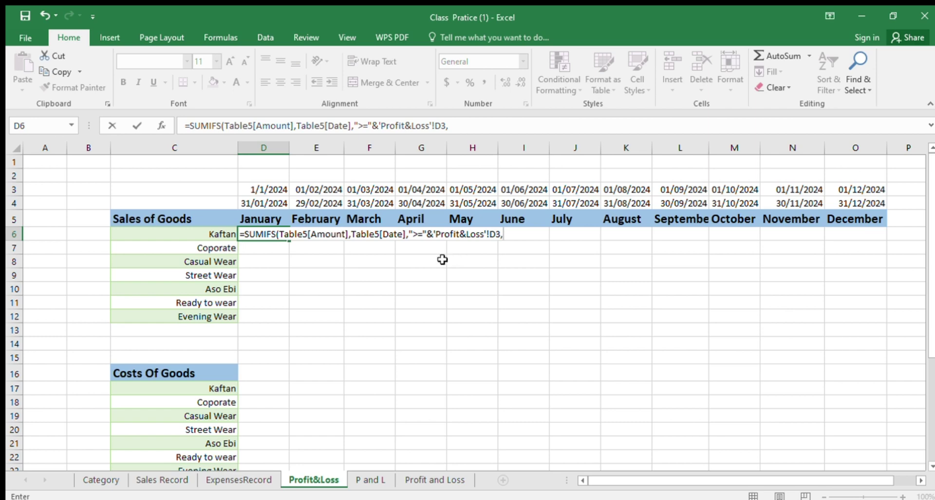
{"action": "left_click", "coordinate": [162, 481]}
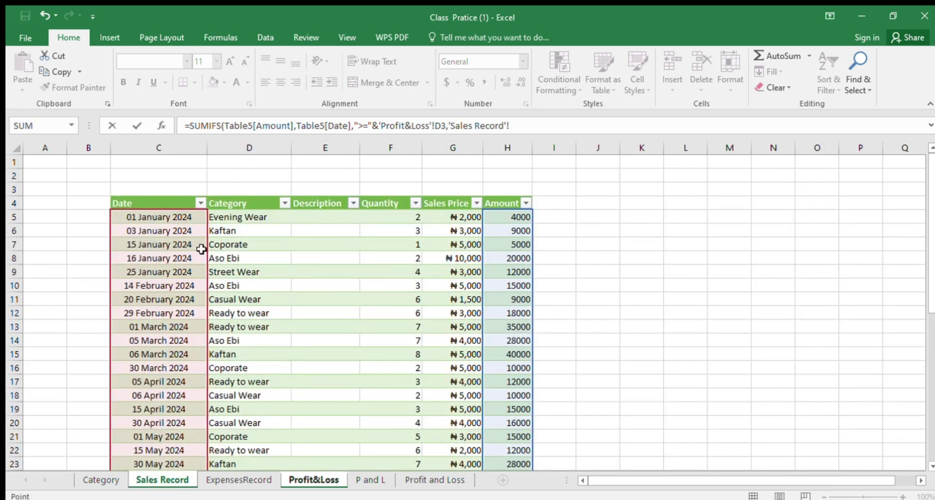
{"action": "left_click", "coordinate": [163, 202]}
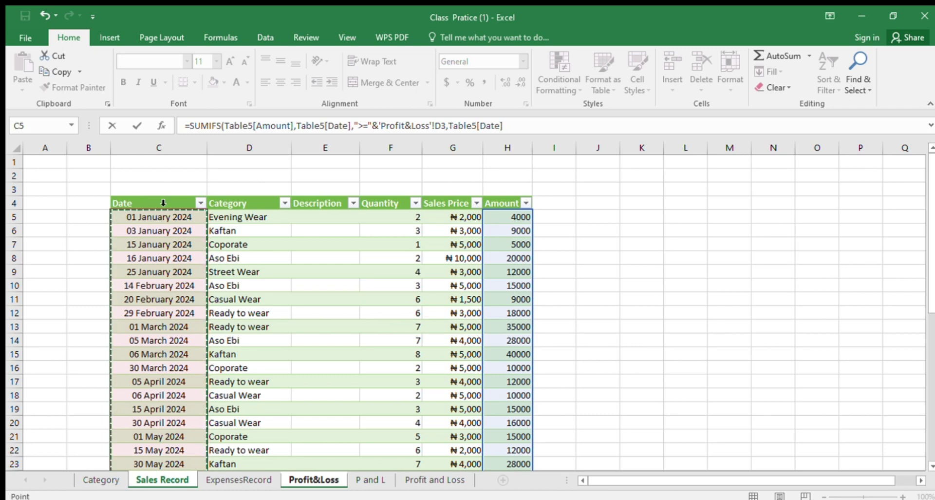
{"action": "type", "text": ",\"<="}
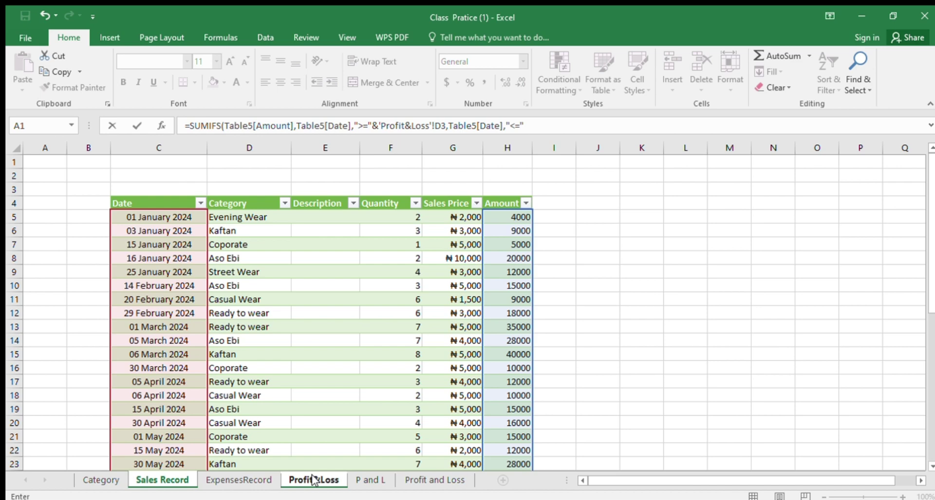
{"action": "key", "text": "Return"}
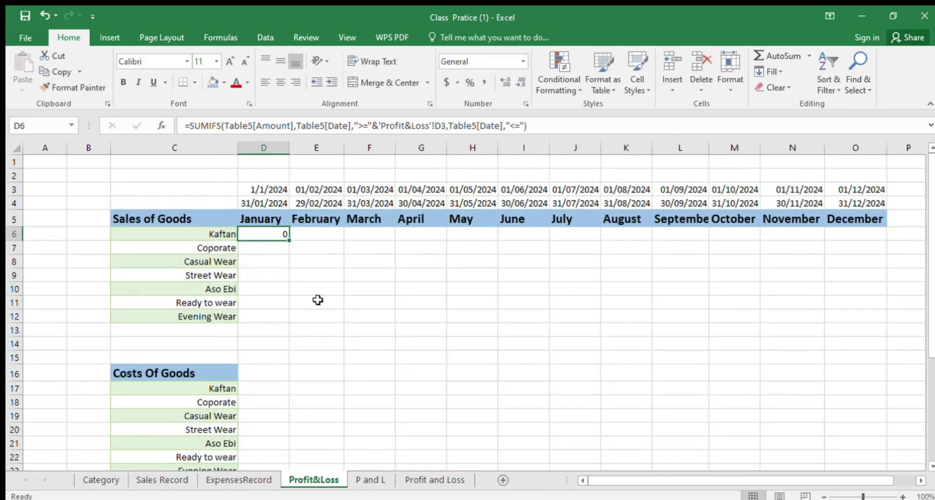
- Complete the "<=" condition in the D6 SUMIFS by joining it with & to the January end date in D4
{"action": "left_click", "coordinate": [280, 204]}
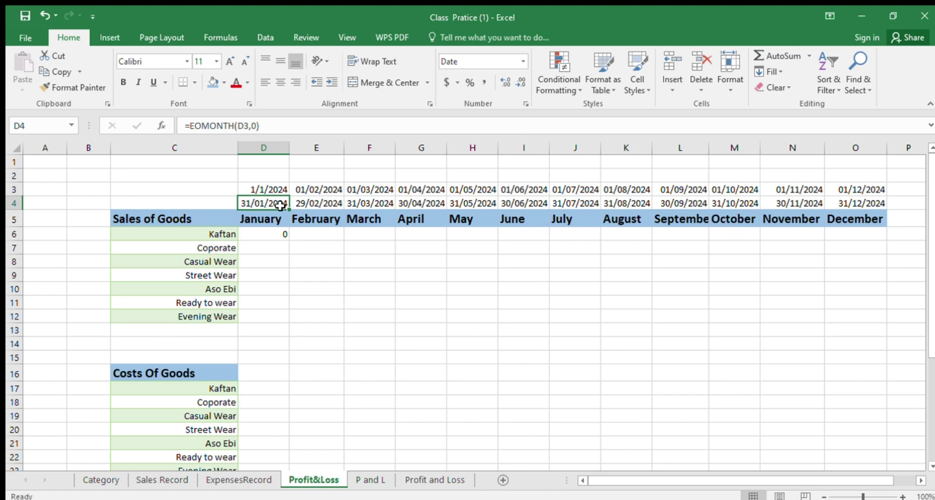
{"action": "double_click", "coordinate": [278, 234]}
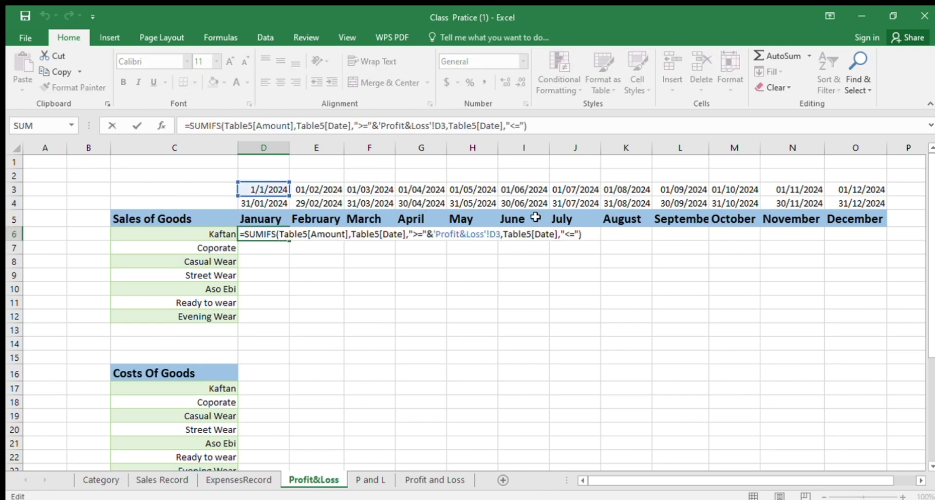
{"action": "left_click", "coordinate": [581, 234]}
{"action": "type", "text": "&"}
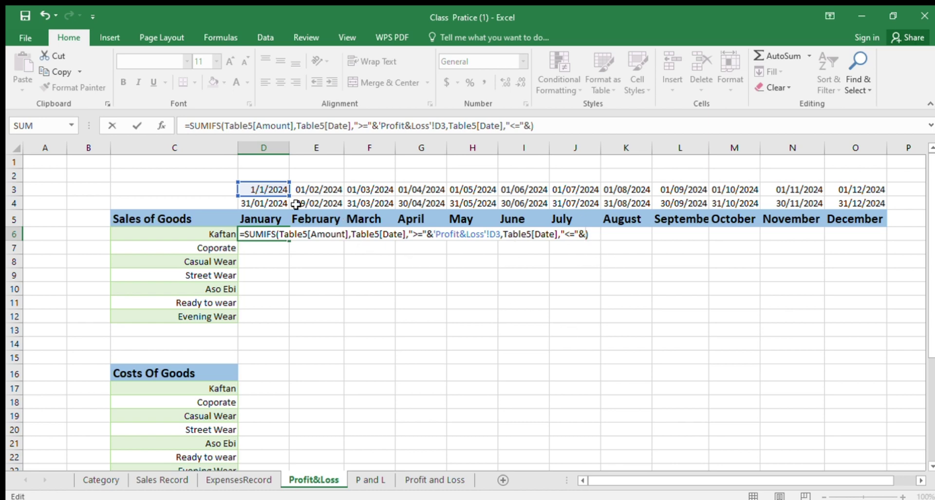
{"action": "left_click", "coordinate": [264, 204]}
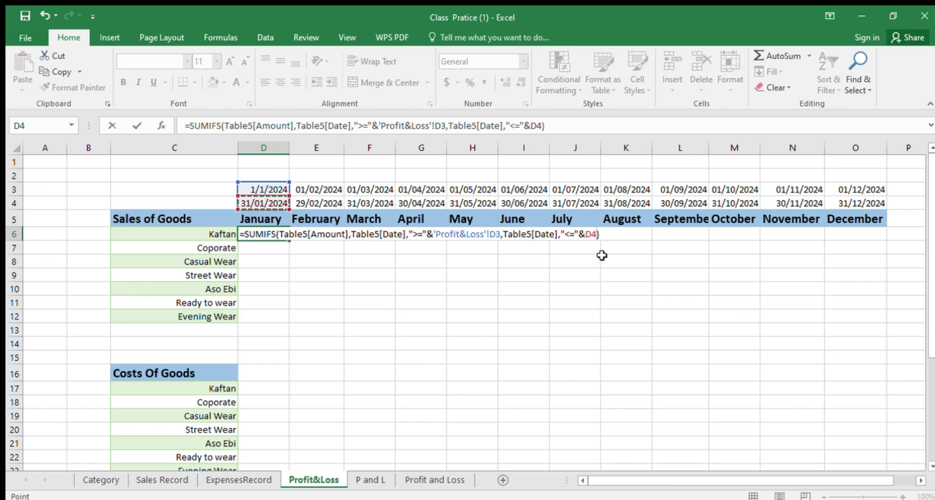
{"action": "type", "text": ","}
{"action": "left_click", "coordinate": [184, 480]}
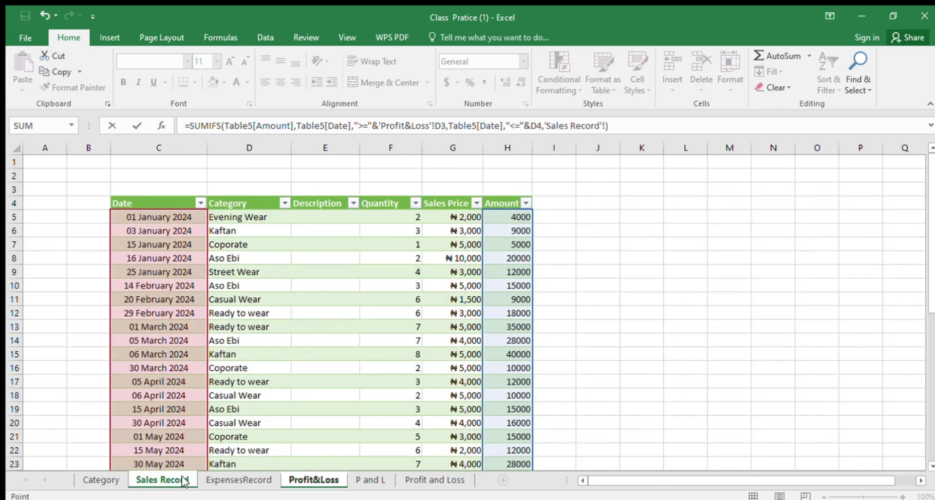
{"action": "left_click", "coordinate": [304, 480]}
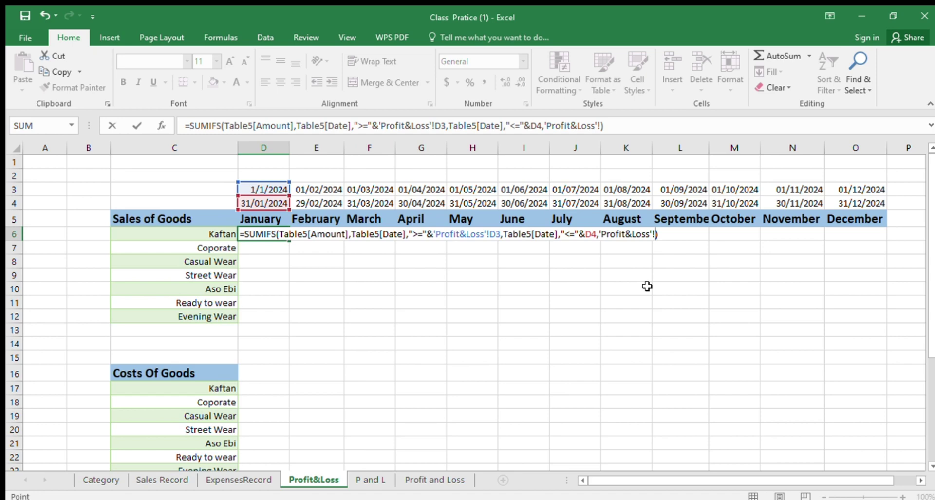
{"action": "key", "text": "BackSpace"}
{"action": "key", "text": "BackSpace"}
{"action": "key", "text": "BackSpace"}
{"action": "key", "text": "BackSpace"}
{"action": "key", "text": "BackSpace"}
{"action": "key", "text": "BackSpace"}
{"action": "key", "text": "BackSpace"}
{"action": "key", "text": "BackSpace"}
{"action": "key", "text": "BackSpace"}
{"action": "key", "text": "BackSpace"}
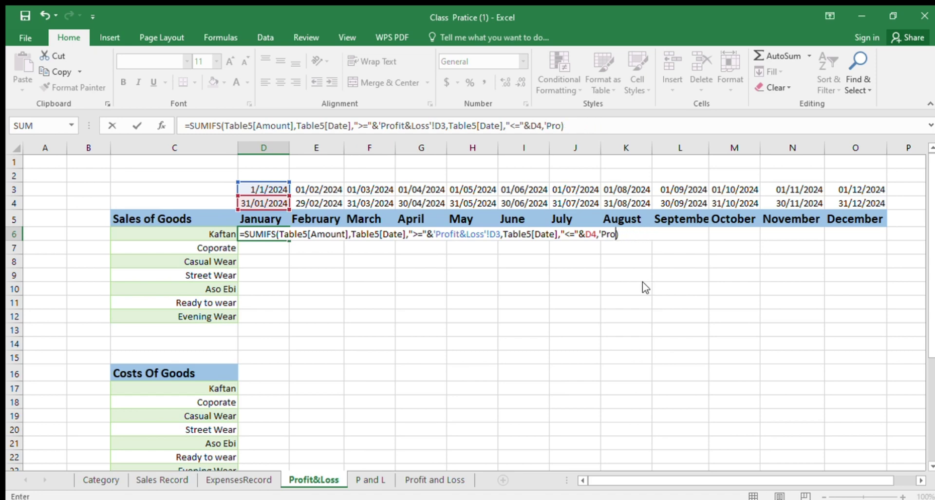
{"action": "key", "text": "BackSpace"}
{"action": "key", "text": "BackSpace"}
{"action": "key", "text": "BackSpace"}
{"action": "key", "text": "BackSpace"}
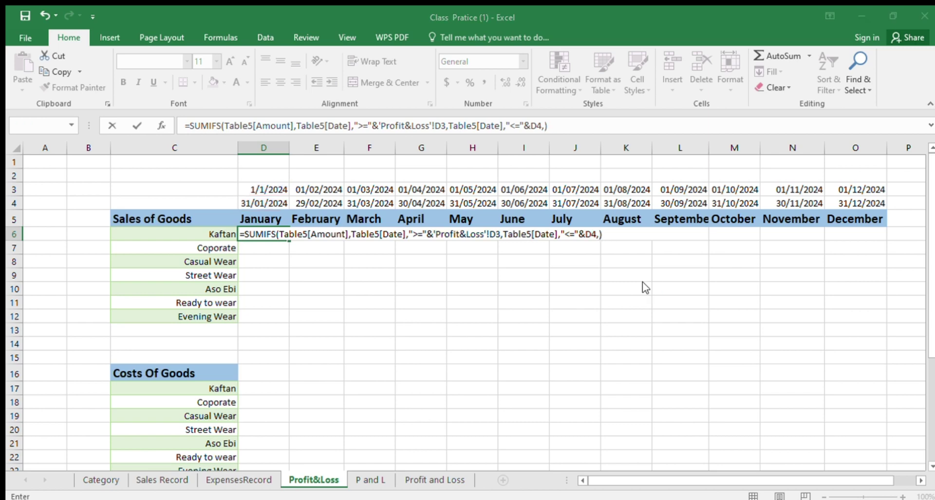
{"action": "left_click", "coordinate": [489, 294]}
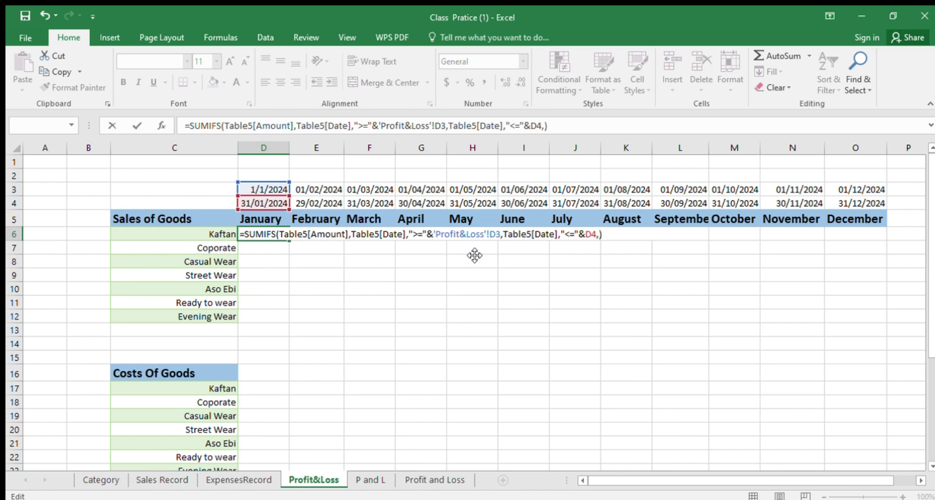
{"action": "key", "text": "BackSpace"}
- Enter the date-bounded SUMIFS formula in D6 and compare its result with the January amounts on the Sales Record sheet
{"action": "key", "text": "Return"}
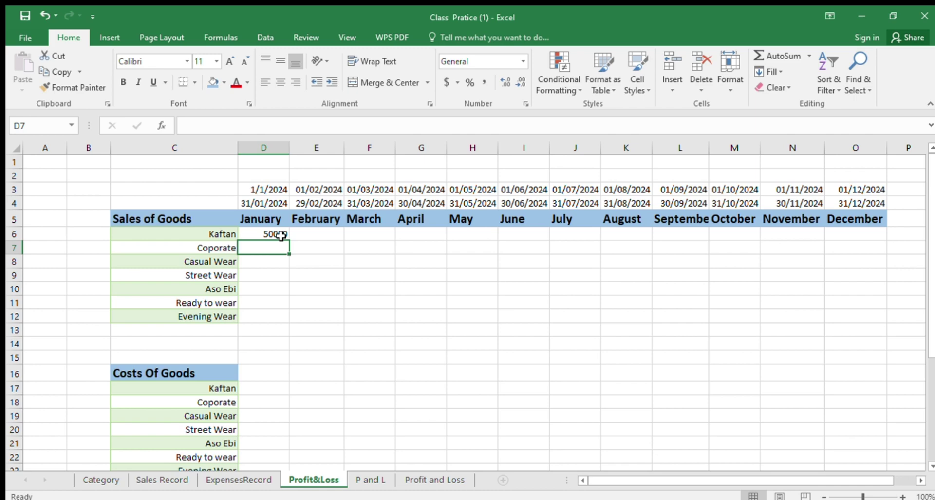
{"action": "left_click", "coordinate": [165, 479]}
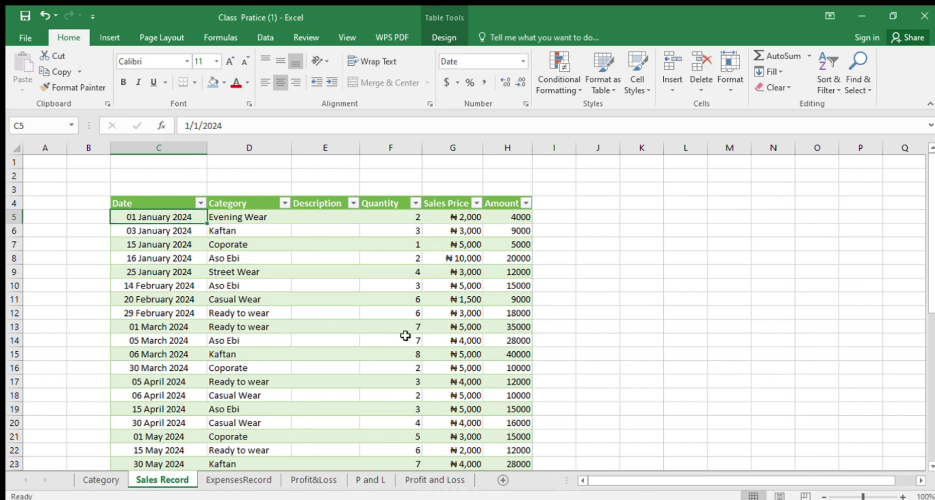
{"action": "left_click", "coordinate": [299, 480]}
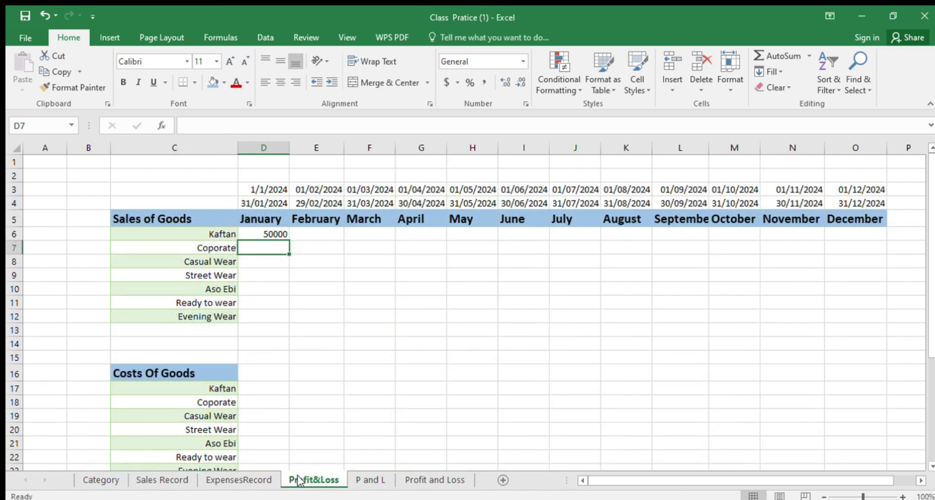
- Add Table5[Category] as D6's third criteria range with 'Profit&Loss'!C6 (Kaftan) as its criterion, and check the result against Sales Record
{"action": "double_click", "coordinate": [273, 235]}
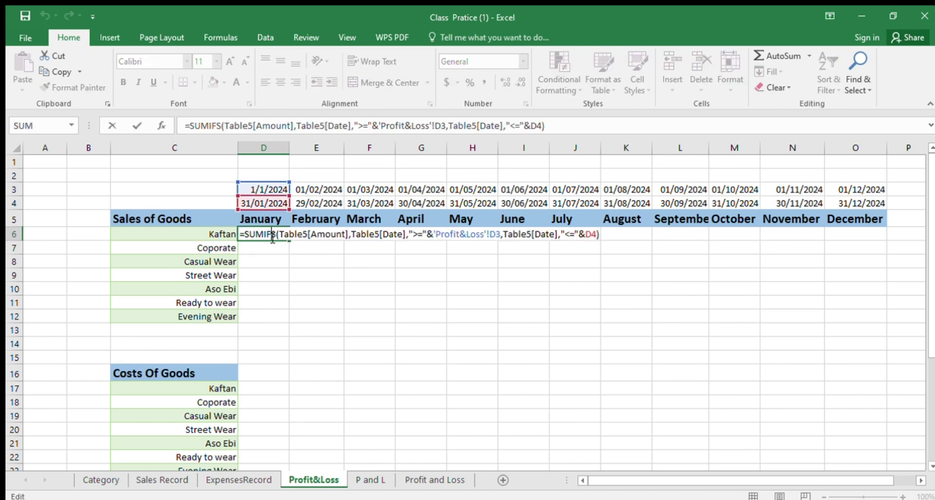
{"action": "left_click", "coordinate": [597, 234]}
{"action": "type", "text": ","}
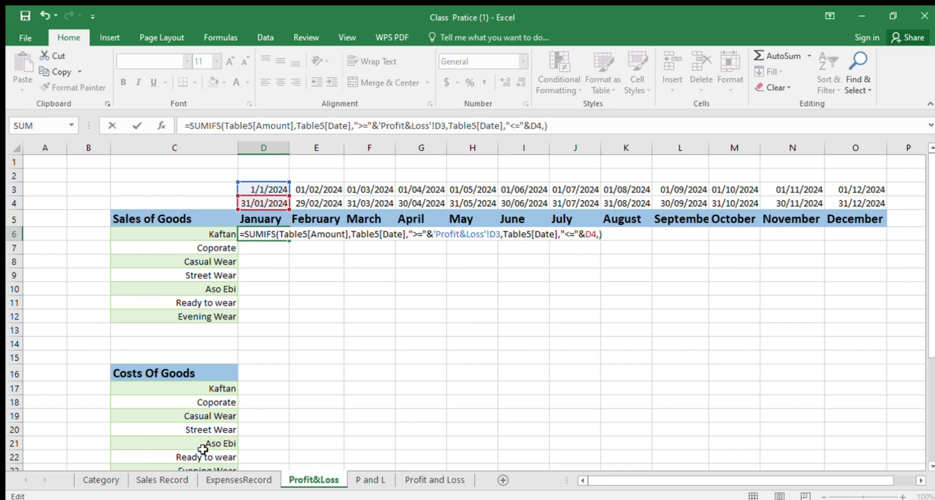
{"action": "left_click", "coordinate": [162, 480]}
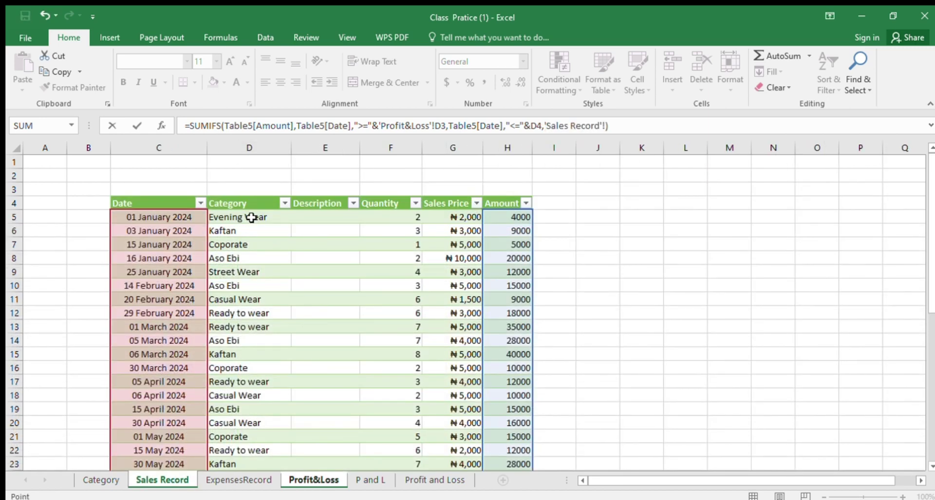
{"action": "left_click", "coordinate": [258, 203]}
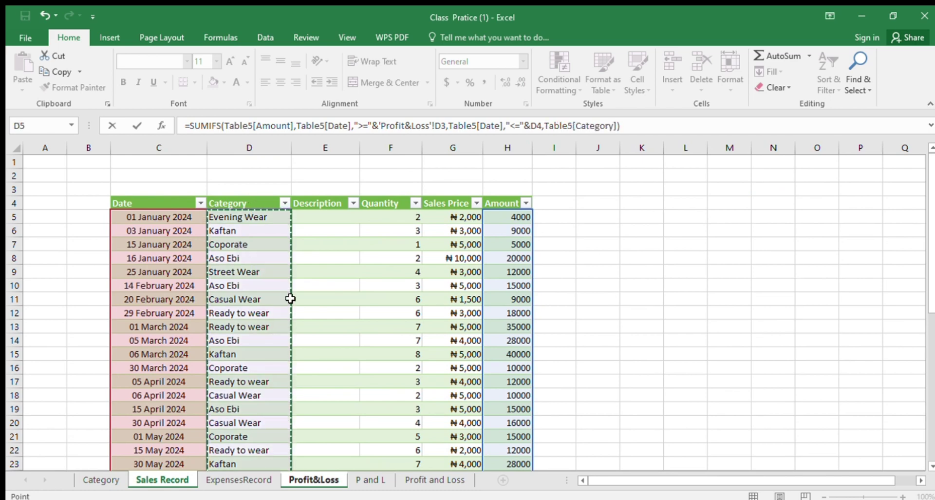
{"action": "type", "text": ","}
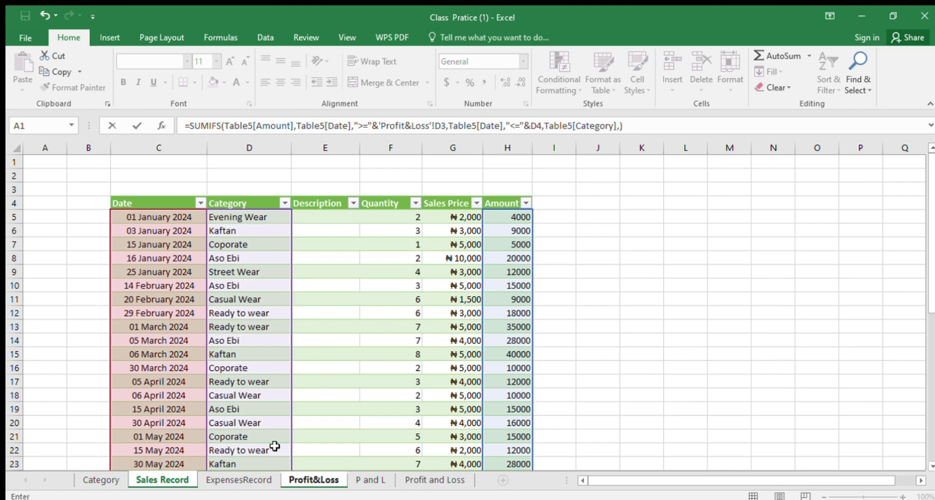
{"action": "left_click", "coordinate": [298, 479]}
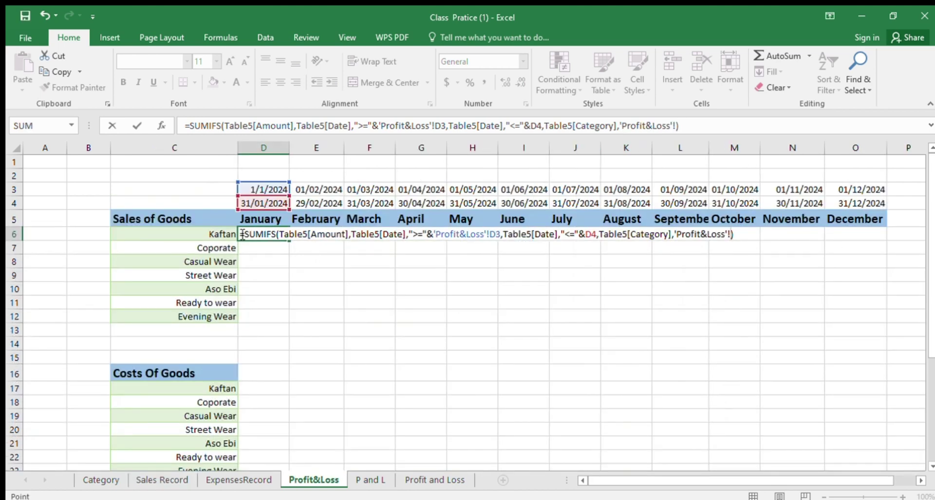
{"action": "left_click", "coordinate": [229, 234]}
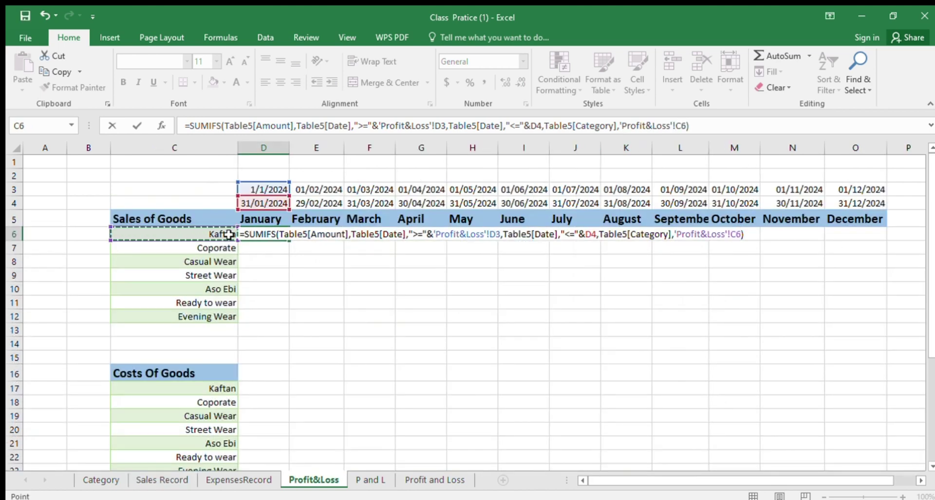
{"action": "key", "text": "Return"}
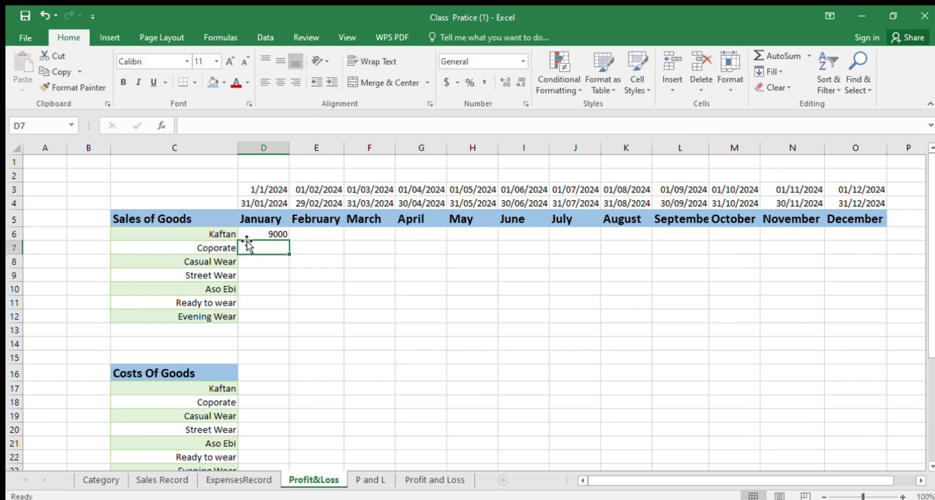
{"action": "left_click", "coordinate": [156, 480]}
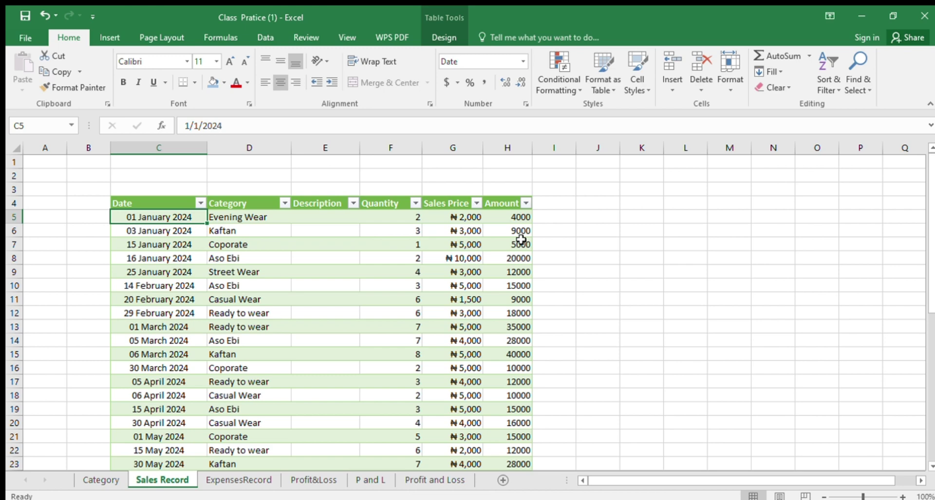
{"action": "left_click", "coordinate": [292, 477]}
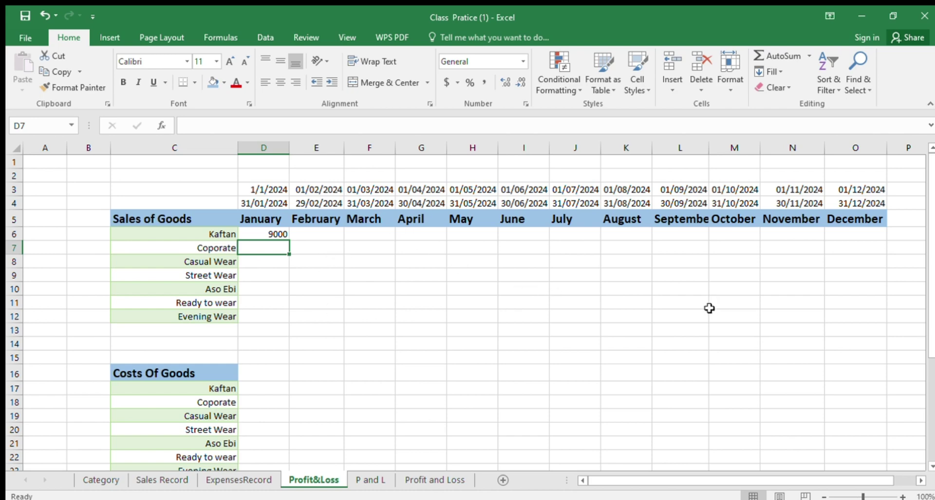
- Copy the full SUMIFS formula text from the January Kaftan cell D6
{"action": "double_click", "coordinate": [283, 237]}
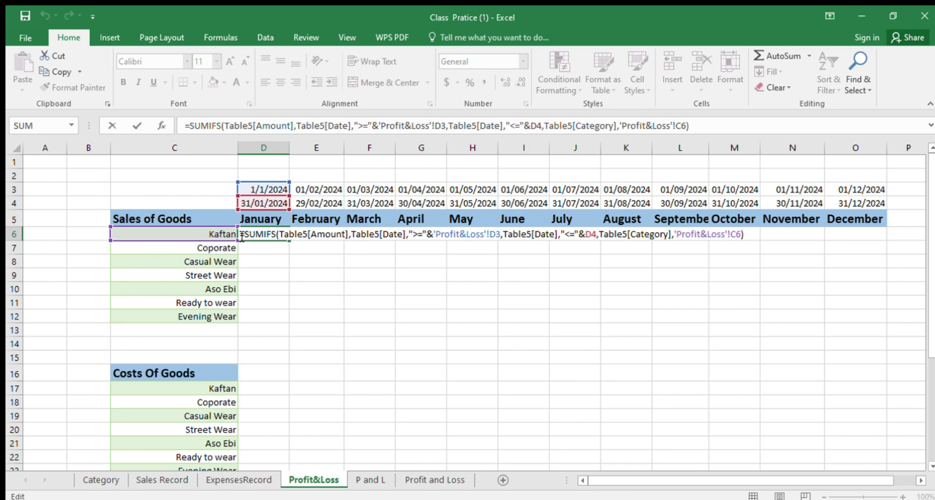
{"action": "left_click_drag", "start_coordinate": [242, 236], "coordinate": [618, 216]}
{"action": "left_click_drag", "start_coordinate": [745, 226], "coordinate": [743, 233]}
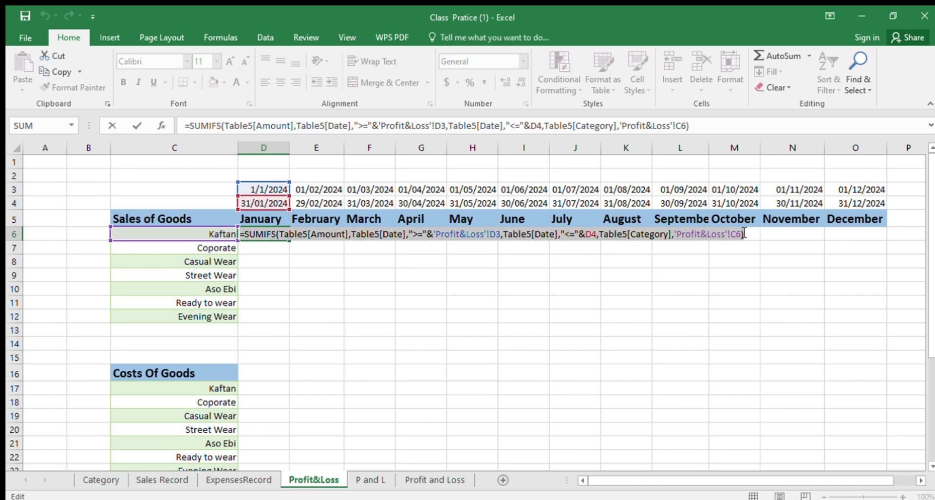
{"action": "key", "text": "ctrl+c"}
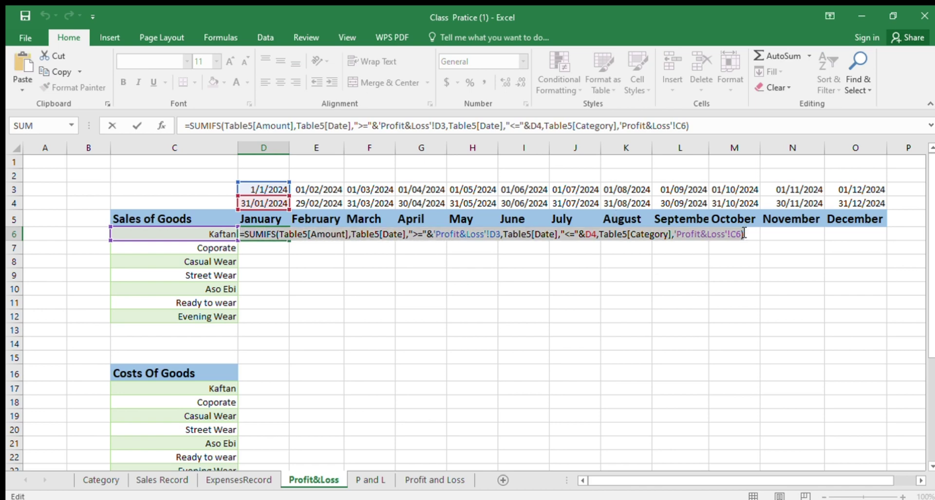
{"action": "type", "text": "="}
{"action": "left_click", "coordinate": [304, 261]}
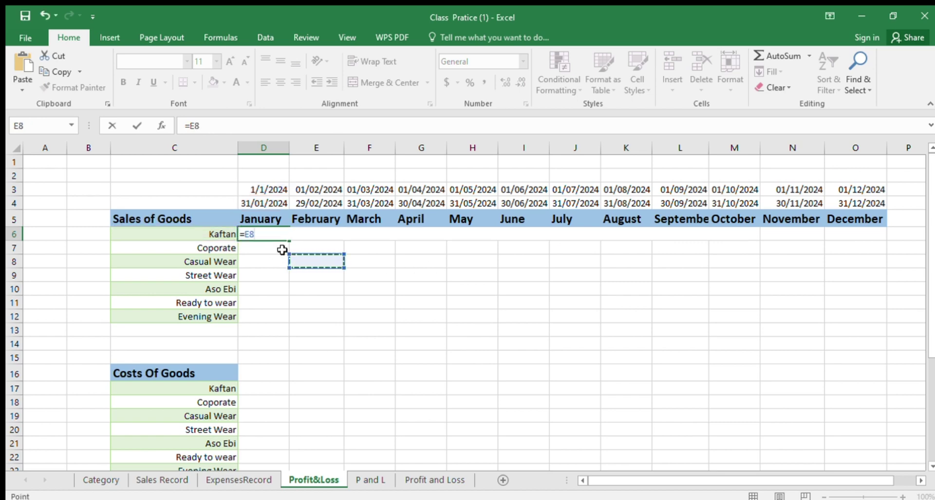
{"action": "key", "text": "ctrl+z"}
{"action": "key", "text": "Return"}
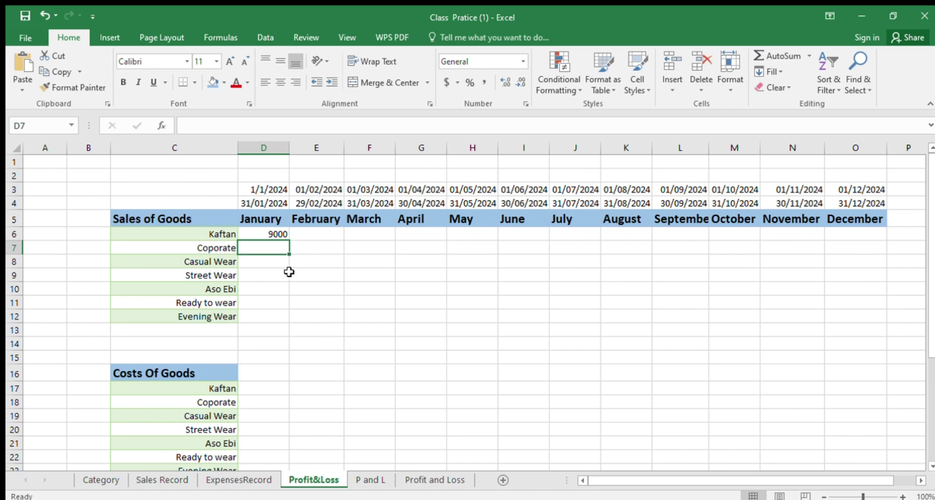
{"action": "left_click", "coordinate": [635, 233]}
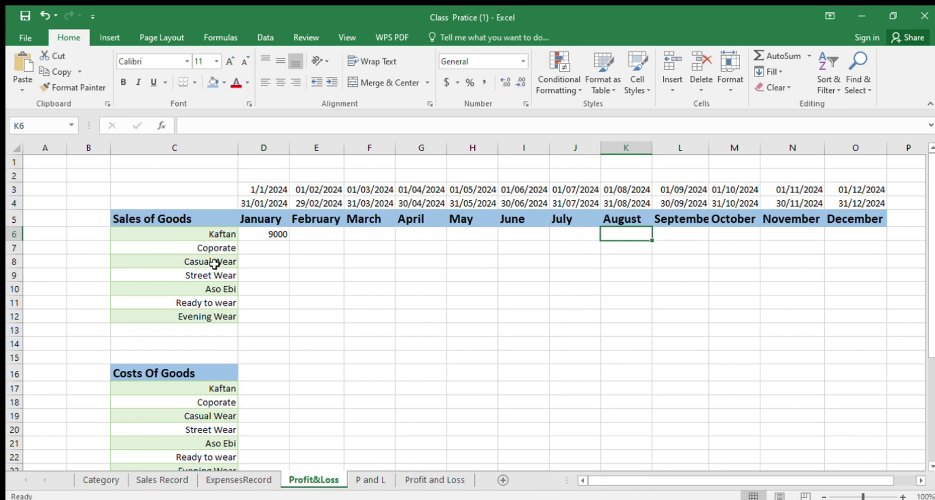
{"action": "left_click", "coordinate": [374, 261]}
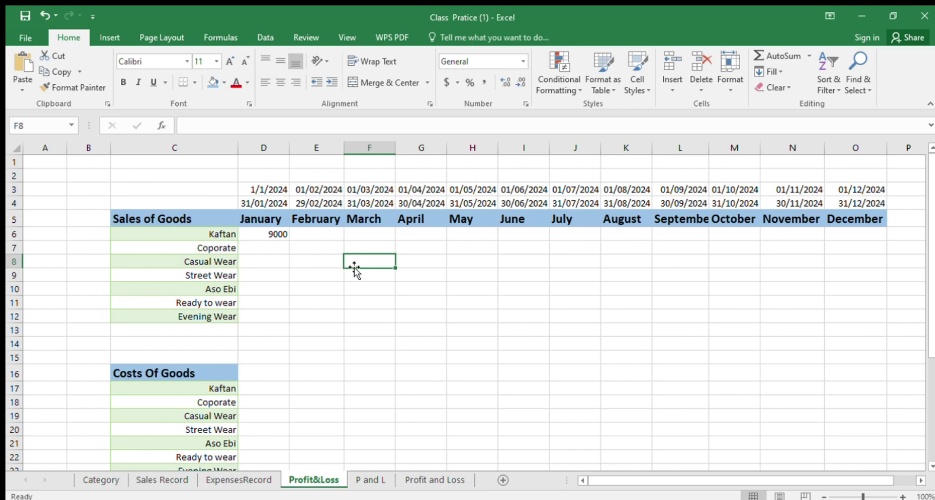
- Fill the D6 formula across to December and down to Evening Wear, covering D6:O12
{"action": "left_click", "coordinate": [279, 235]}
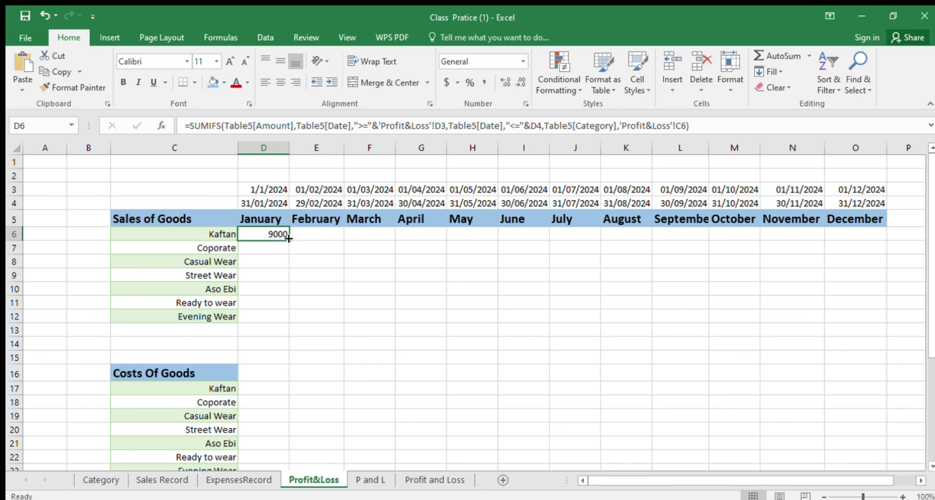
{"action": "left_click_drag", "start_coordinate": [289, 241], "coordinate": [864, 274]}
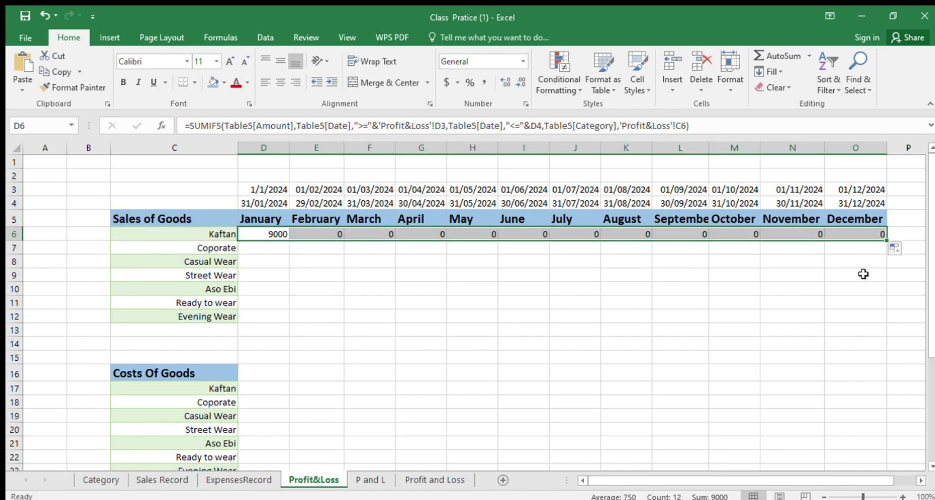
{"action": "left_click_drag", "start_coordinate": [886, 239], "coordinate": [867, 324]}
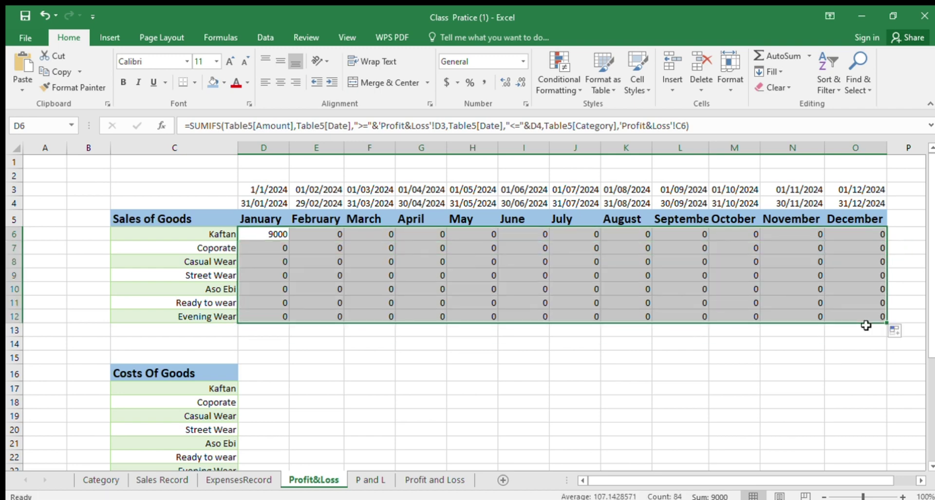
- Examine the table columns and cell references in the filled formula for Street Wear in May (H9)
{"action": "left_click", "coordinate": [508, 288]}
{"action": "double_click", "coordinate": [490, 275]}
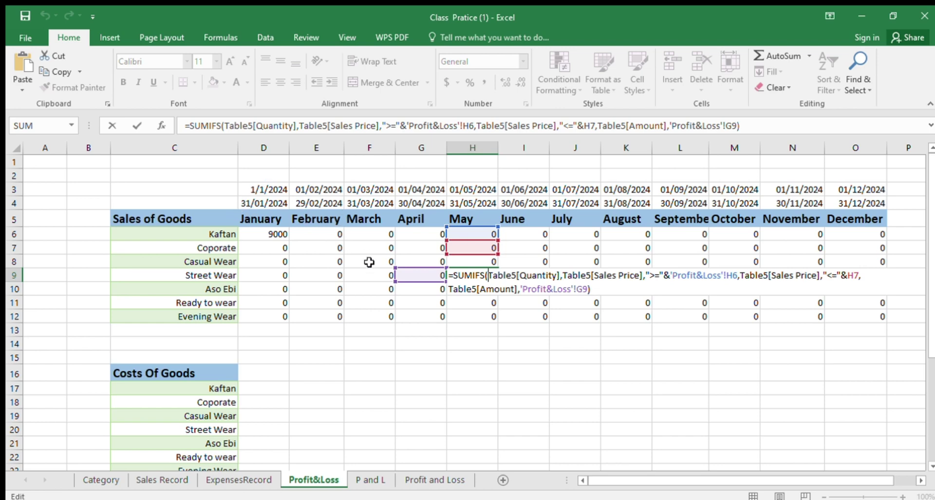
{"action": "key", "text": "Return"}
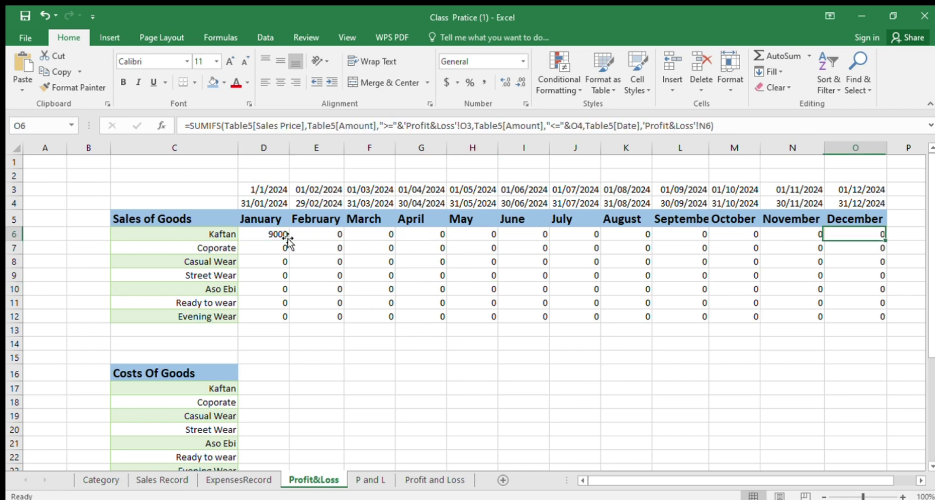
- Lock the references in D6's SUMIFS formula as D$3, D$4 and $C6
{"action": "left_click", "coordinate": [283, 235]}
{"action": "double_click", "coordinate": [280, 236]}
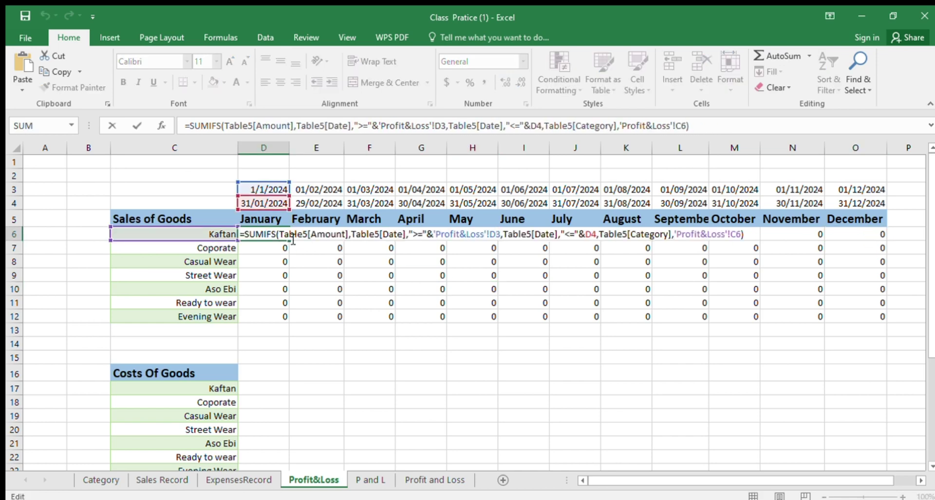
{"action": "left_click", "coordinate": [433, 237]}
{"action": "left_click", "coordinate": [494, 236]}
{"action": "type", "text": "$"}
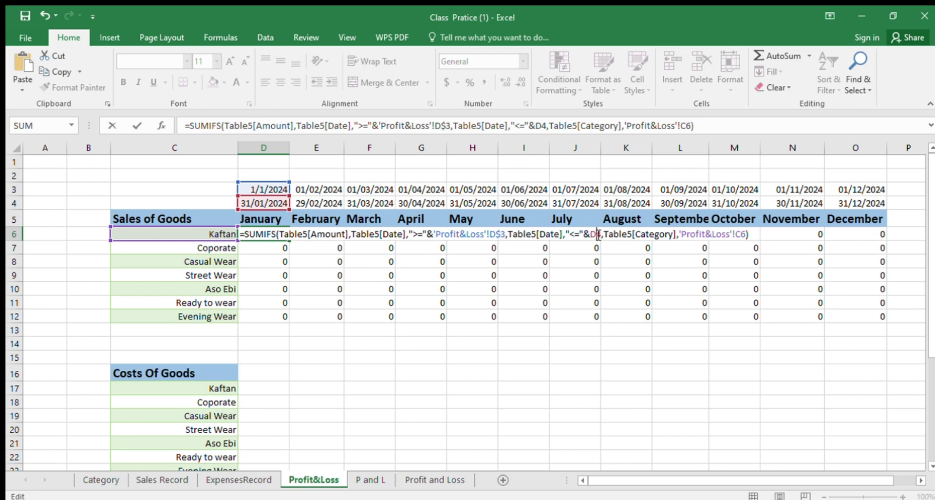
{"action": "type", "text": "$"}
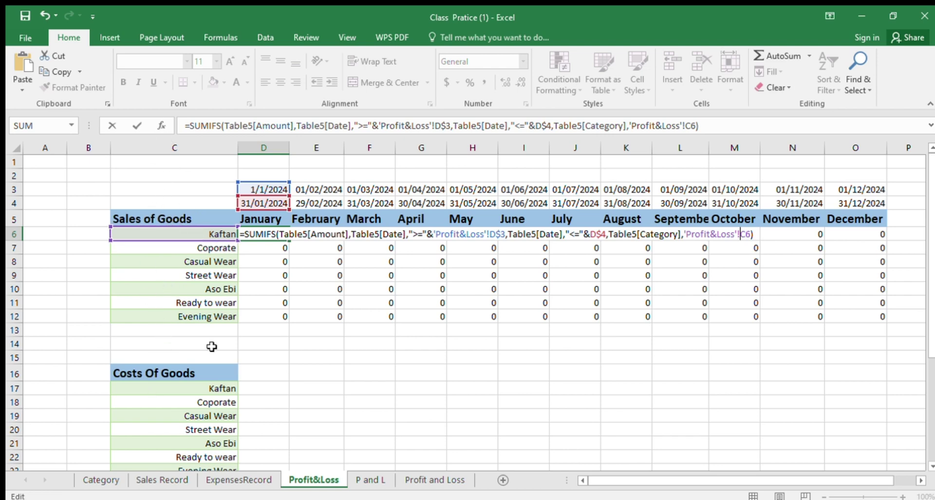
{"action": "type", "text": "$"}
{"action": "key", "text": "Return"}
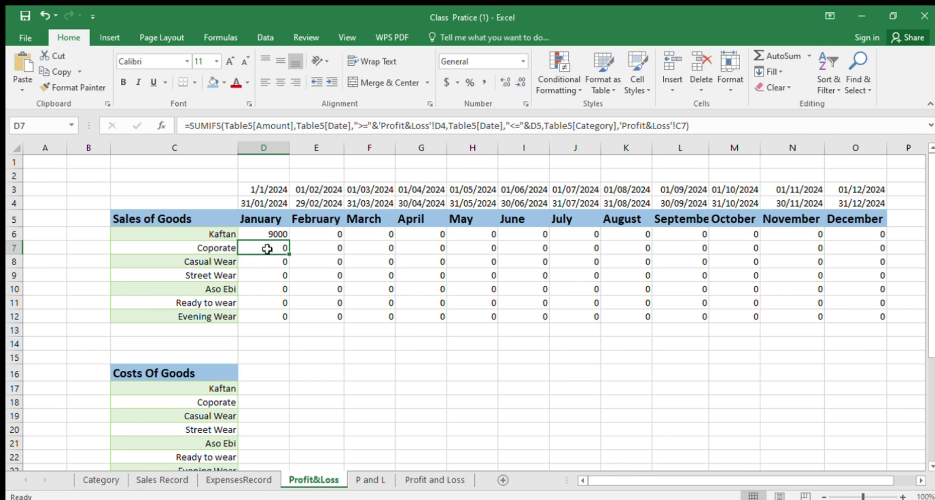
- Try to extend the updated D6 formula across to December and down to Evening Wear using the fill handle
{"action": "left_click", "coordinate": [276, 234]}
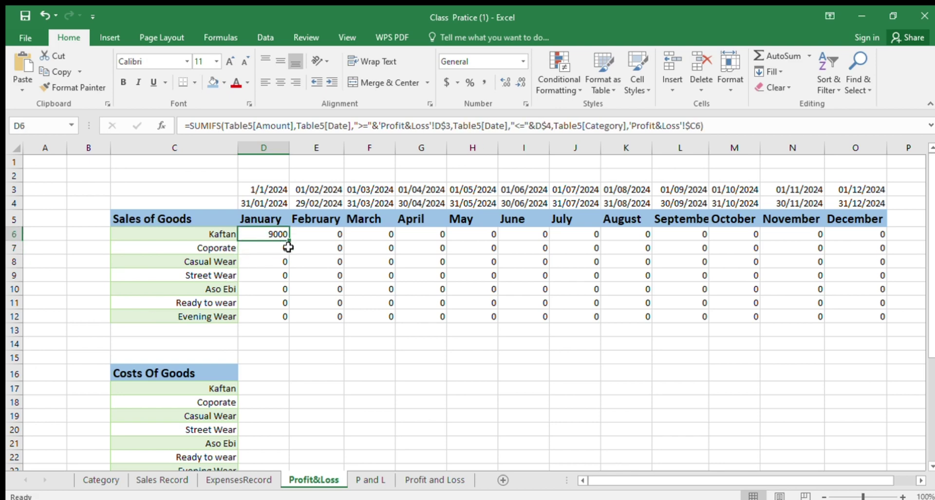
{"action": "left_click_drag", "start_coordinate": [289, 241], "coordinate": [875, 318]}
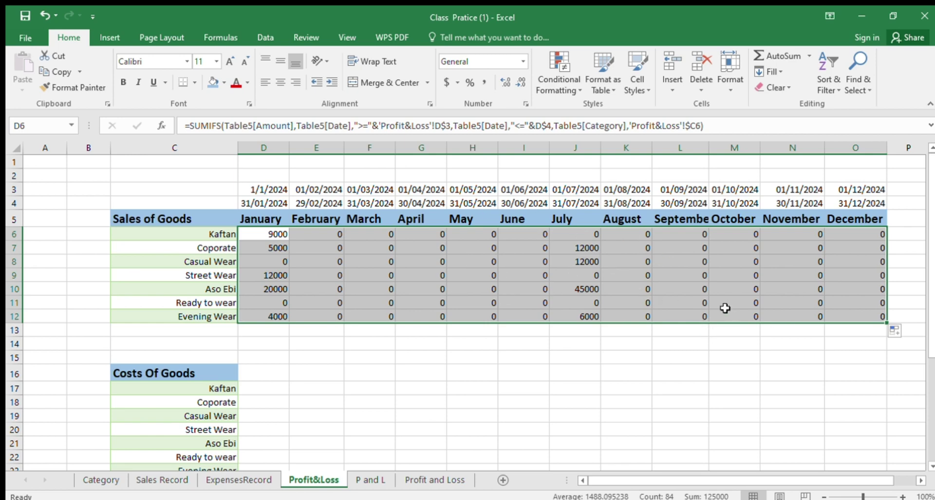
{"action": "left_click", "coordinate": [368, 237]}
- Copy the January Kaftan cell D6 and paste its formula over the whole range D6:O12
{"action": "left_click", "coordinate": [276, 236]}
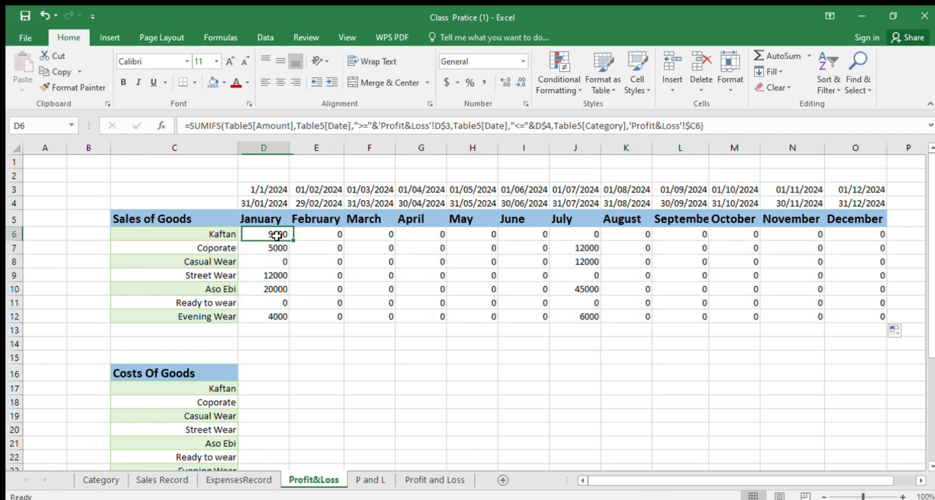
{"action": "key", "text": "ctrl+c"}
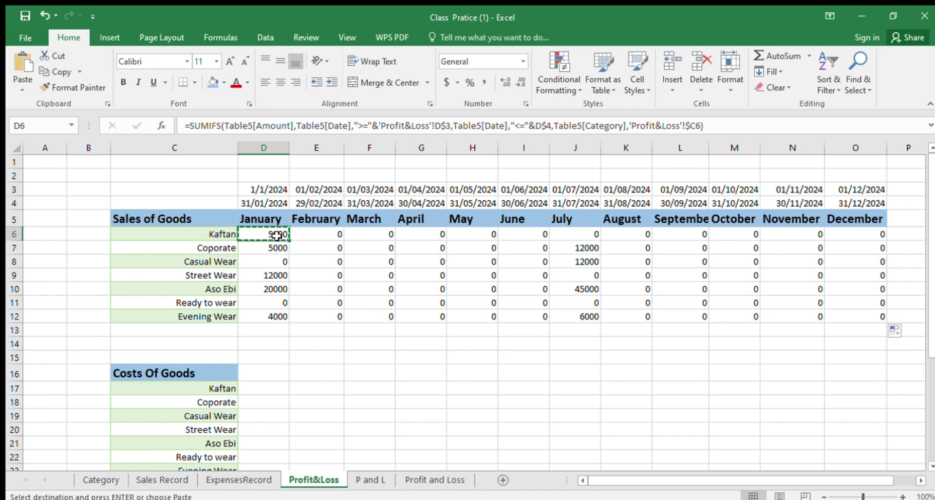
{"action": "left_click_drag", "start_coordinate": [271, 234], "coordinate": [866, 316]}
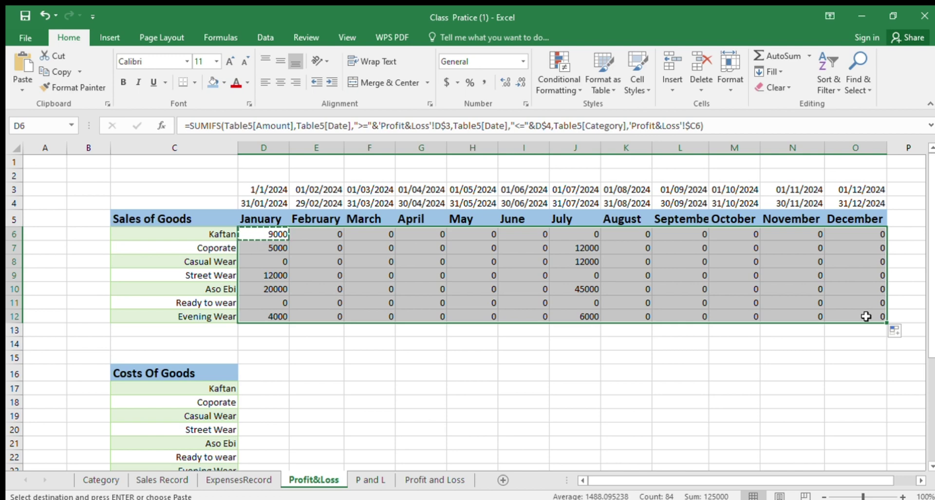
{"action": "key", "text": "ctrl+v"}
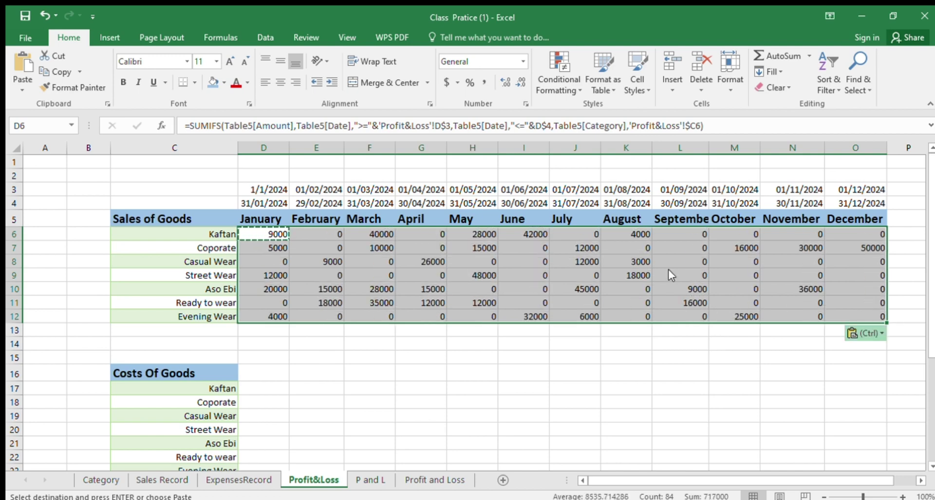
- Check the pasted formula in G9 and compare the monthly category amounts with the Sales Record entries
{"action": "left_click", "coordinate": [421, 272]}
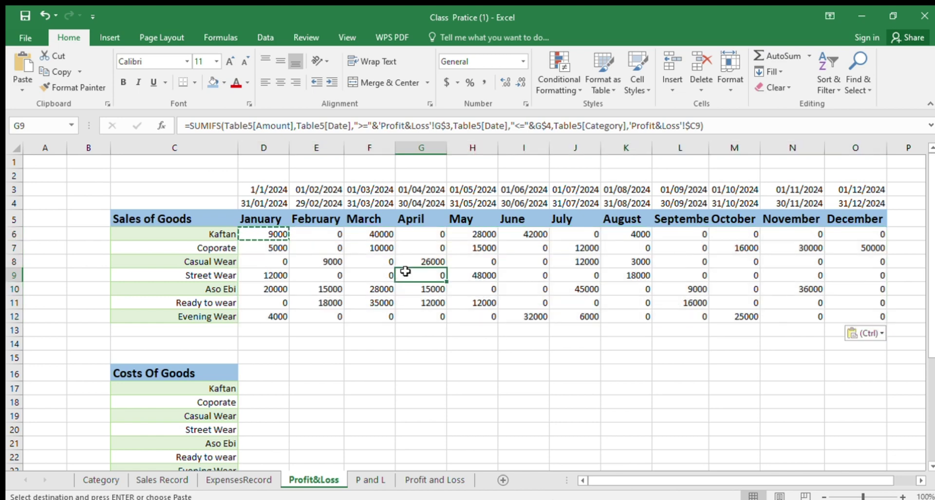
{"action": "left_click", "coordinate": [162, 480]}
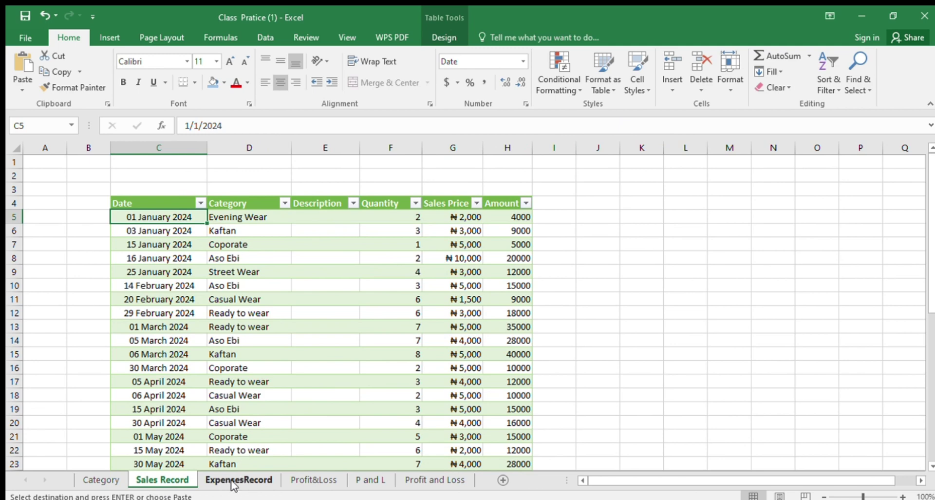
{"action": "left_click", "coordinate": [325, 481]}
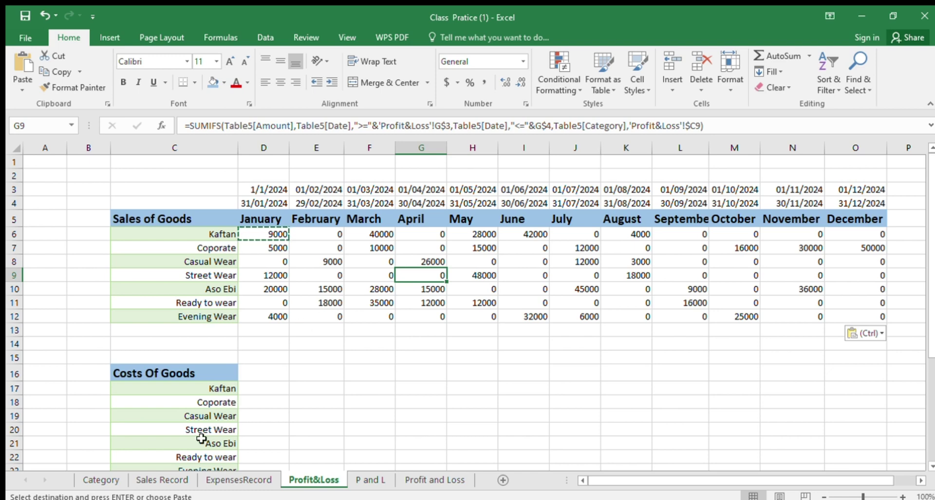
{"action": "left_click", "coordinate": [146, 479]}
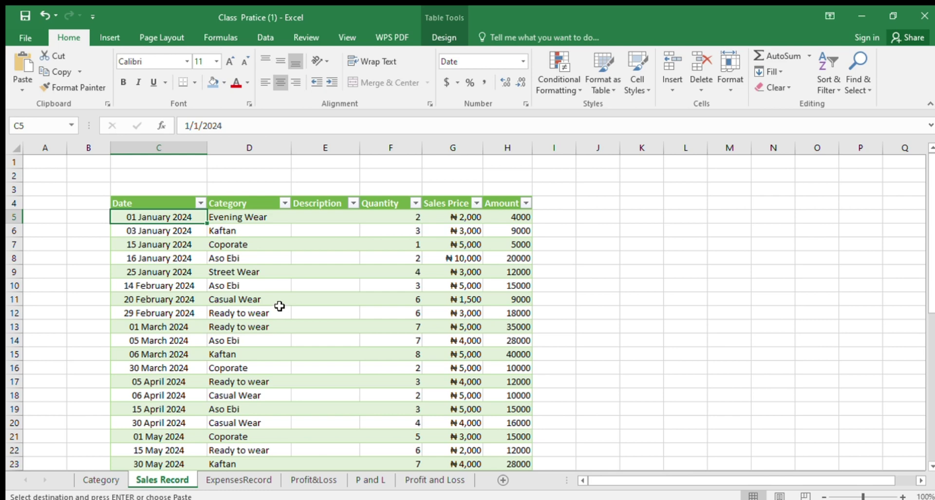
{"action": "left_click", "coordinate": [311, 480]}
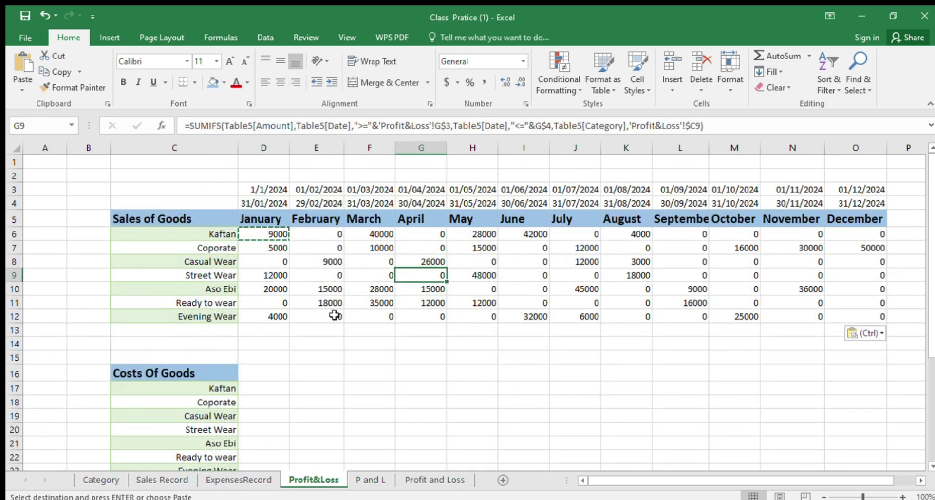
{"action": "scroll", "coordinate": [363, 324], "scroll_direction": "down", "scroll_amount": 3}
{"action": "scroll", "coordinate": [364, 326], "scroll_direction": "up", "scroll_amount": 2}
{"action": "scroll", "coordinate": [364, 325], "scroll_direction": "up", "scroll_amount": 1}
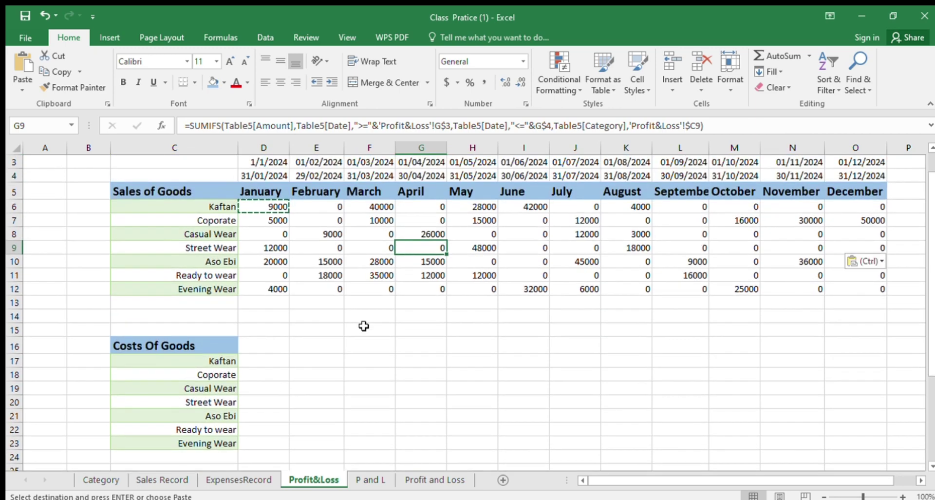
{"action": "scroll", "coordinate": [363, 324], "scroll_direction": "down", "scroll_amount": 1}
{"action": "scroll", "coordinate": [363, 323], "scroll_direction": "up", "scroll_amount": 1}
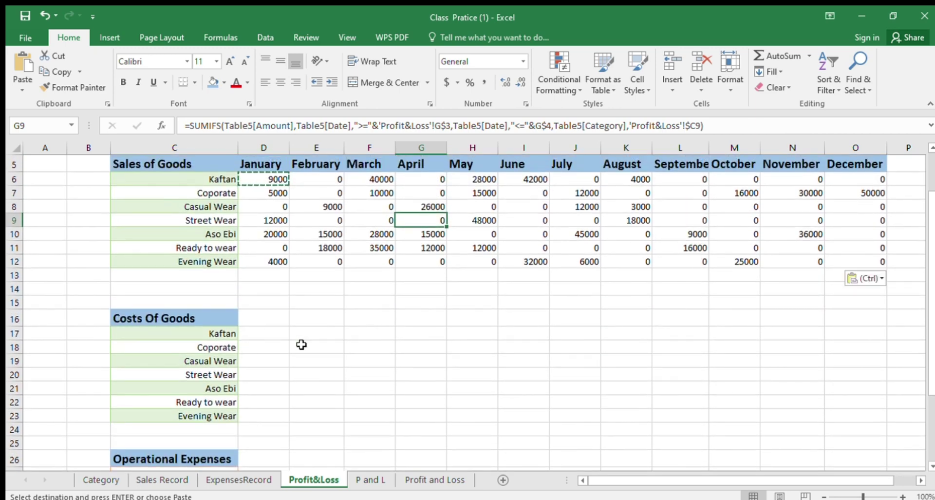
- Clear the copy selection and enter the label "Total Sales" in C14 below the sales categories
{"action": "left_click", "coordinate": [312, 290]}
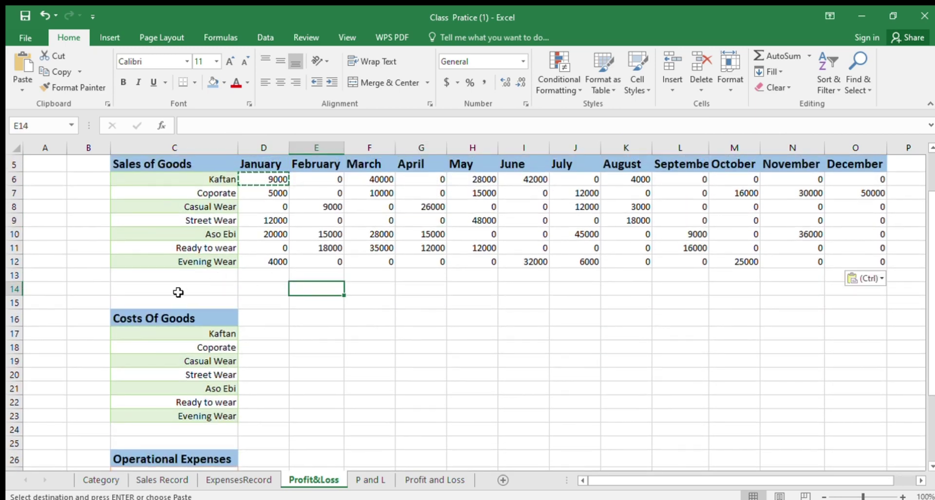
{"action": "key", "text": "Escape"}
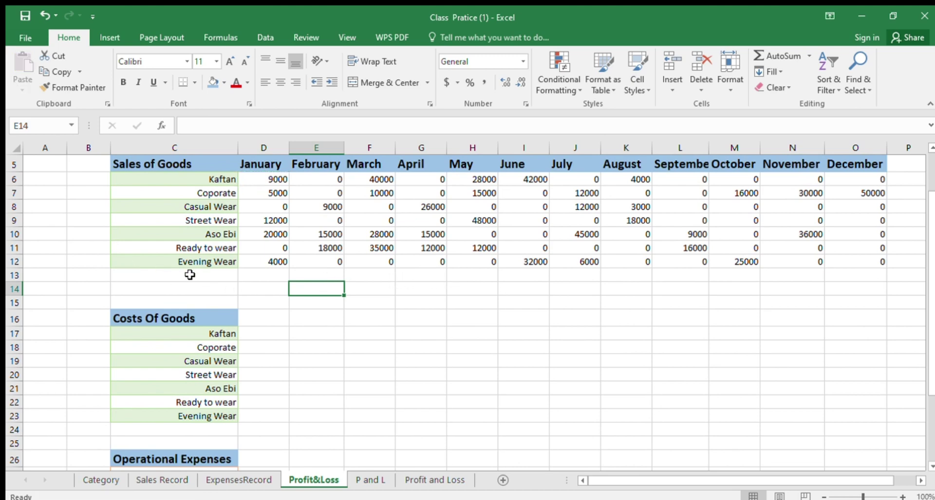
{"action": "left_click", "coordinate": [168, 287]}
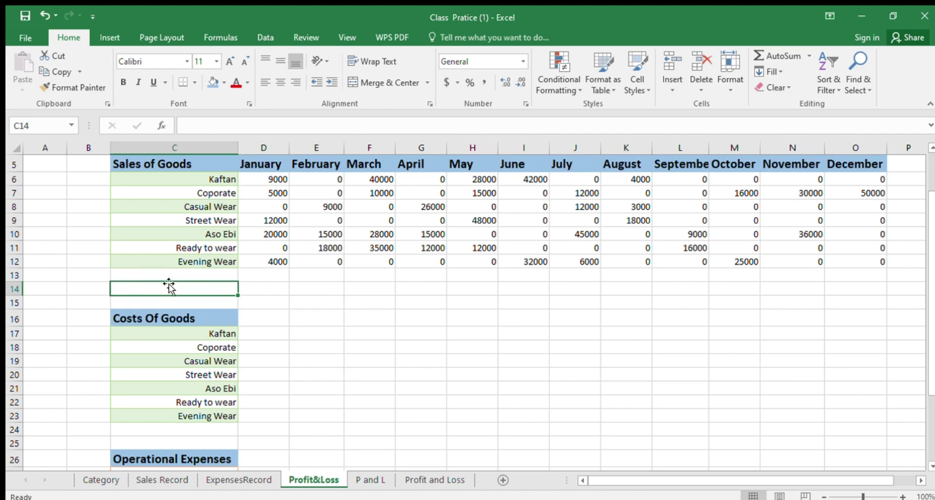
{"action": "type", "text": "T"}
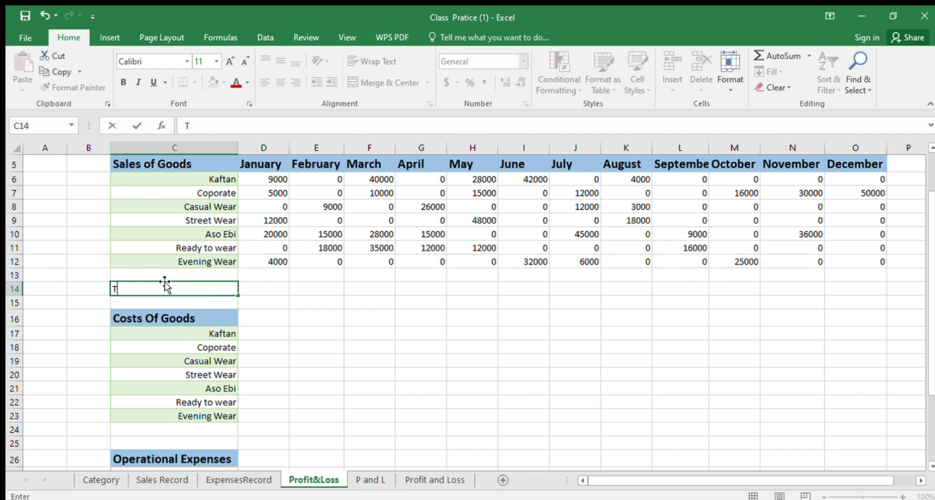
{"action": "type", "text": "otal"}
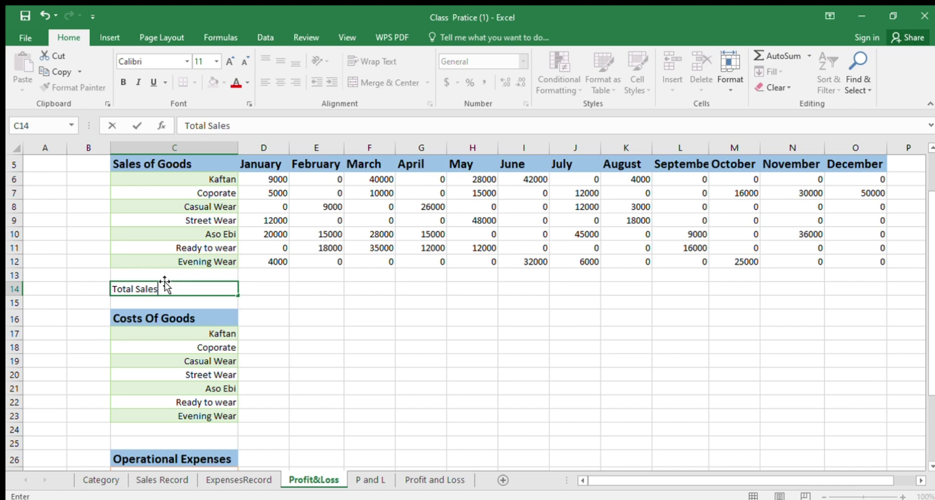
{"action": "type", "text": " Sales"}
- Total January's sales in D14 with a SUM of D6:D12
{"action": "left_click", "coordinate": [257, 289]}
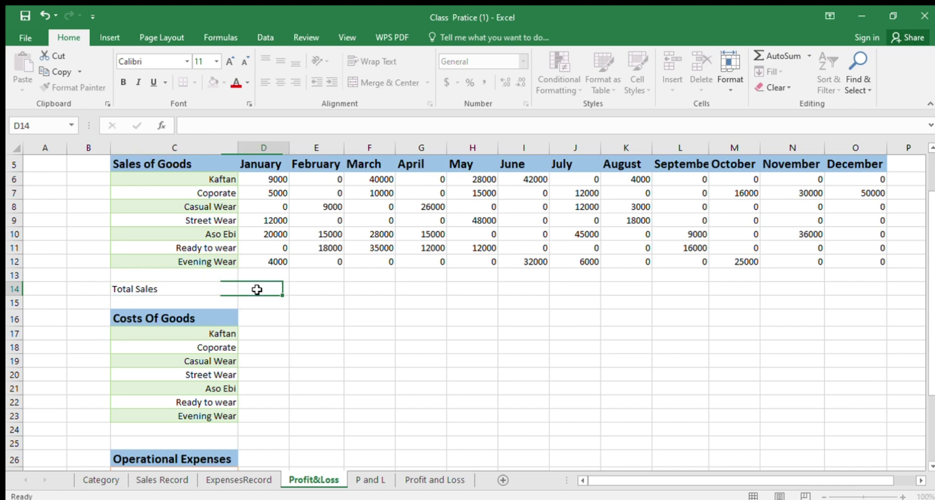
{"action": "type", "text": "="}
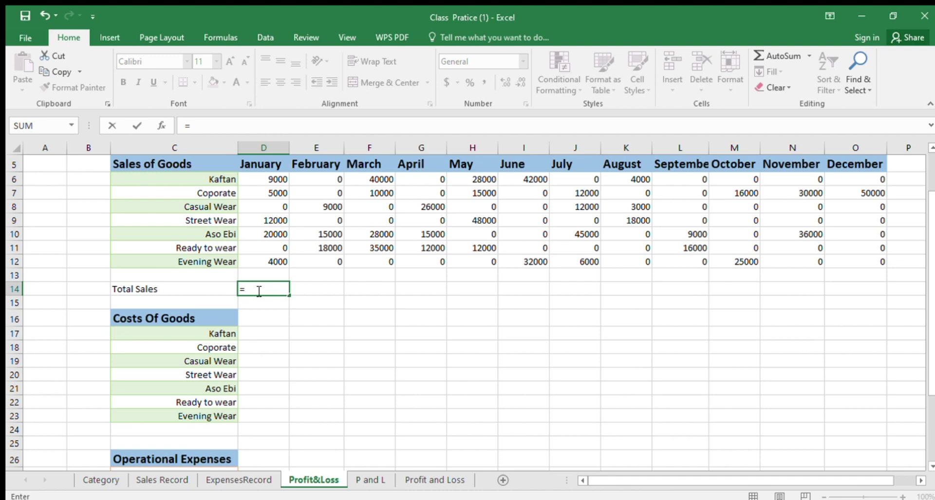
{"action": "type", "text": "sum("}
{"action": "left_click_drag", "start_coordinate": [270, 179], "coordinate": [270, 257]}
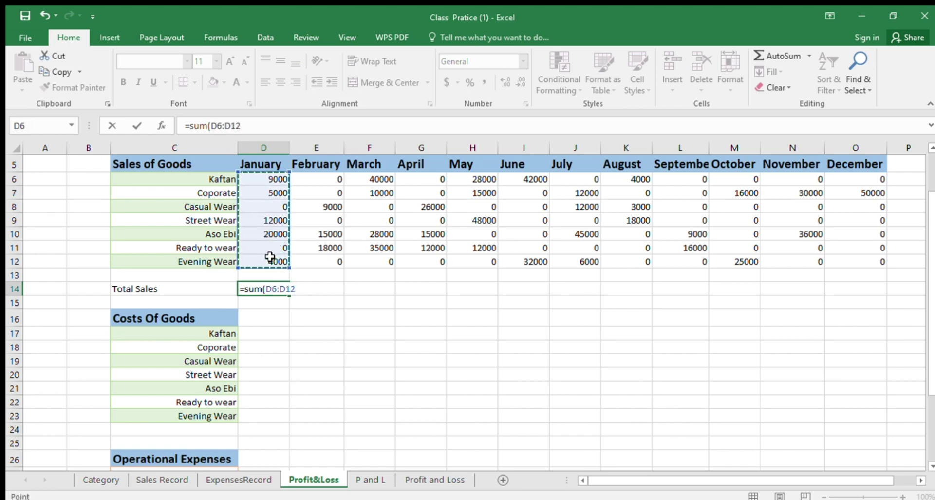
{"action": "key", "text": "Return"}
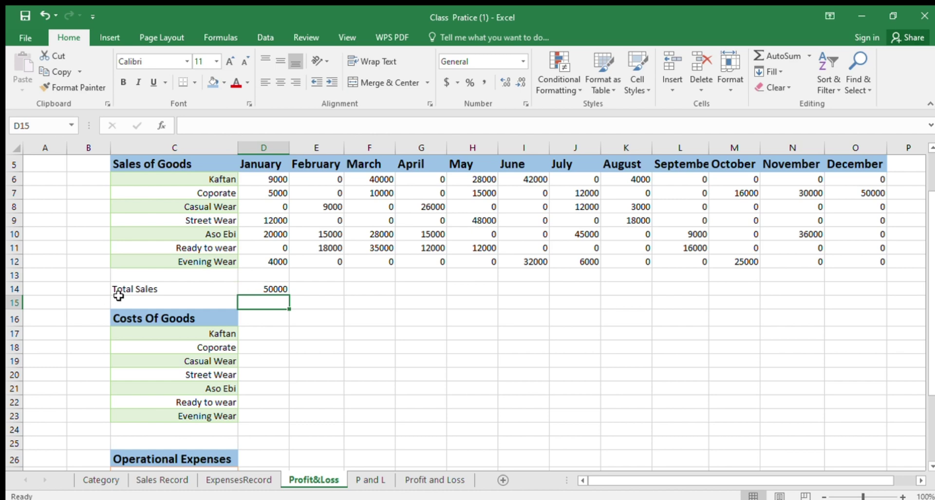
- Format the Total Sales label in C14 with the blue header fill, bold 12-point text and centre alignment
{"action": "left_click", "coordinate": [189, 293]}
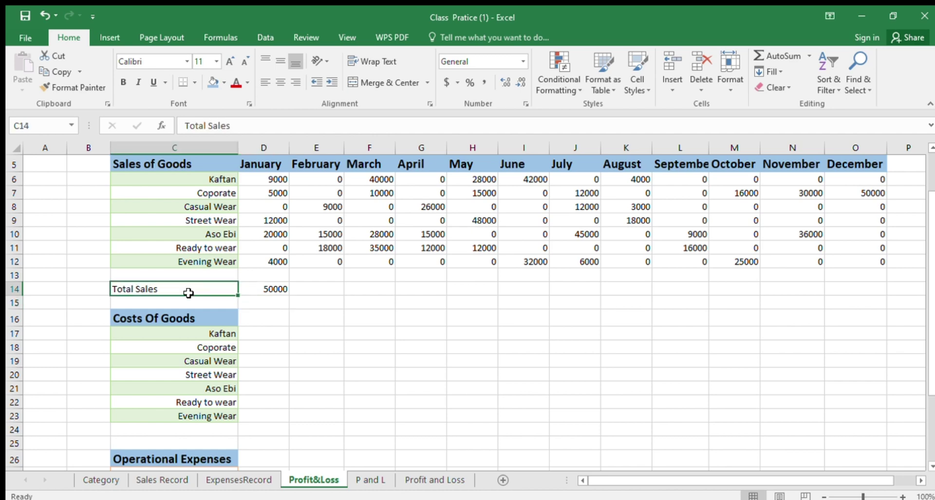
{"action": "left_click", "coordinate": [212, 83]}
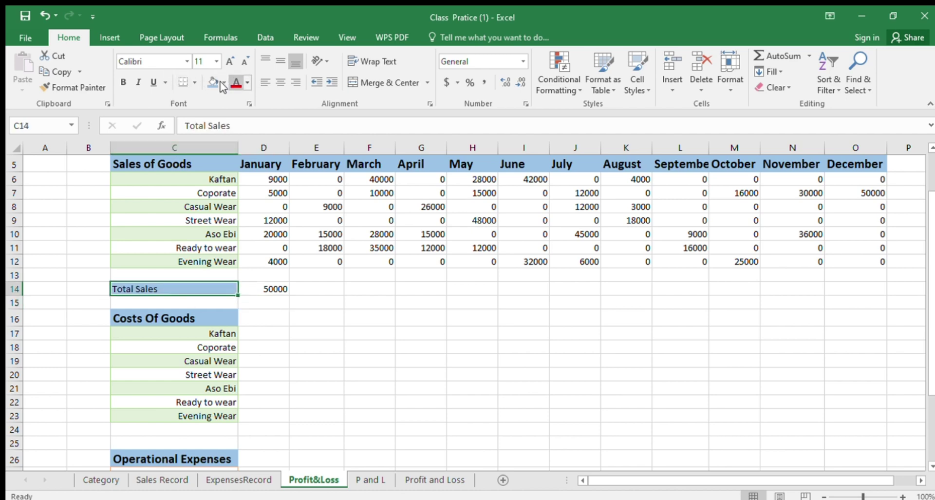
{"action": "left_click", "coordinate": [123, 82]}
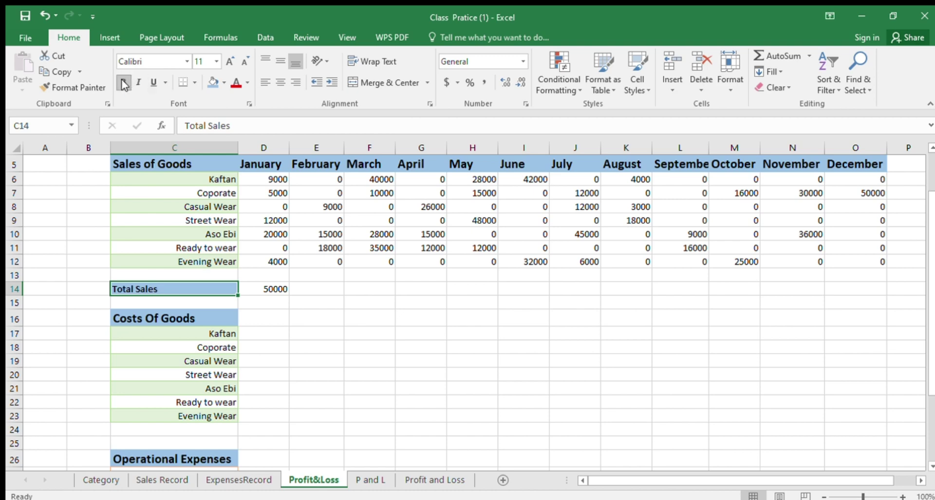
{"action": "left_click", "coordinate": [230, 61]}
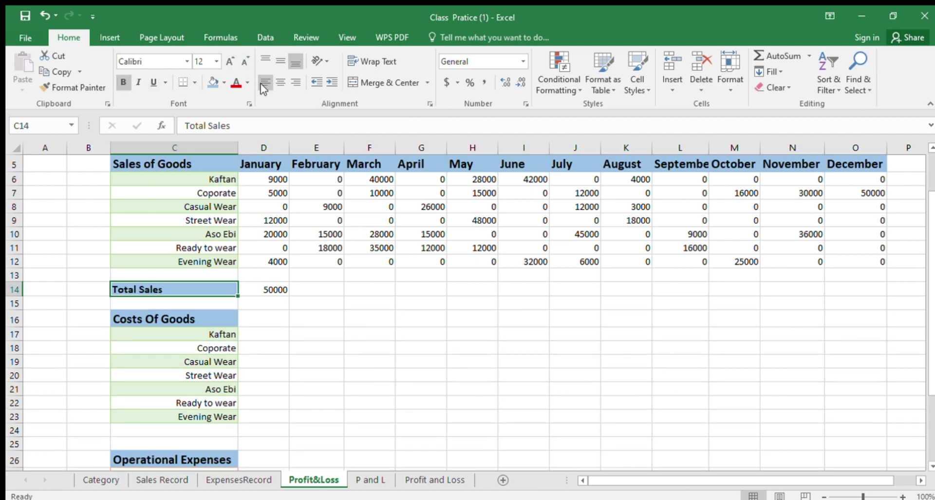
{"action": "left_click", "coordinate": [302, 287]}
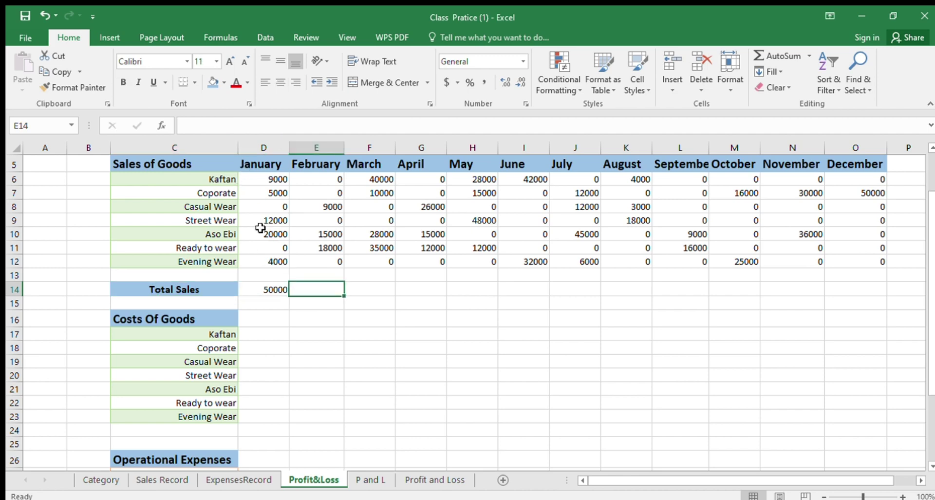
- Fill the D14 total across to December in O14 and make the totals bold at 12 points
{"action": "left_click", "coordinate": [273, 290]}
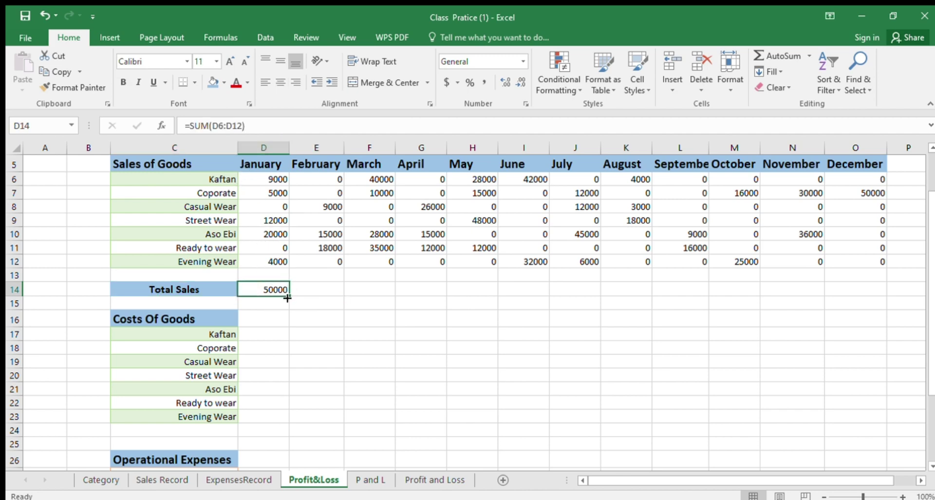
{"action": "left_click_drag", "start_coordinate": [289, 295], "coordinate": [861, 290]}
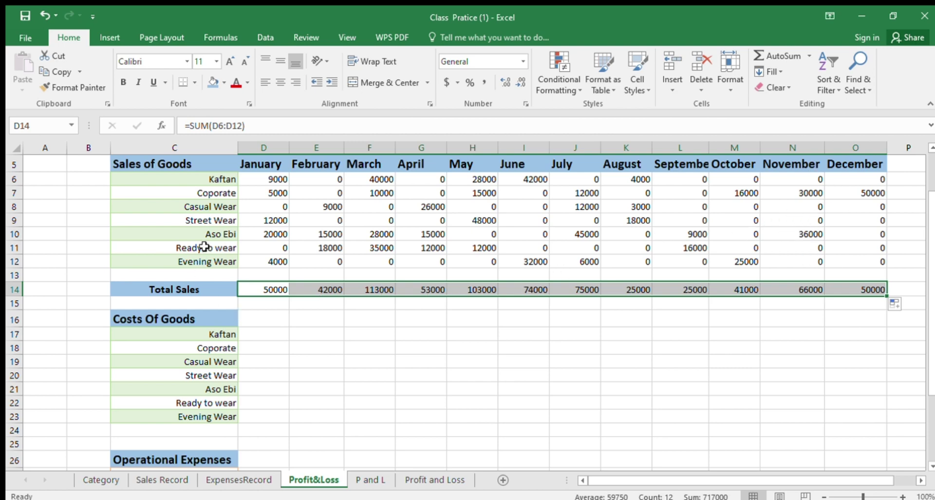
{"action": "left_click", "coordinate": [124, 82]}
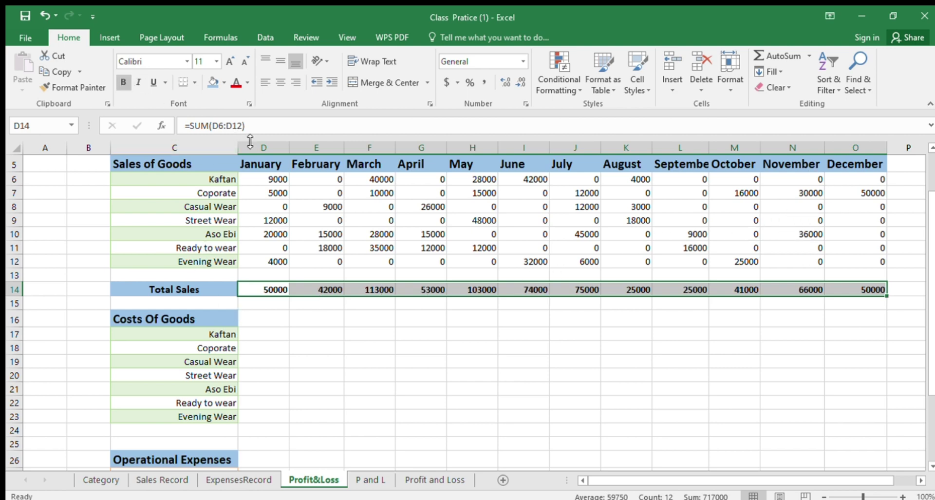
{"action": "left_click", "coordinate": [223, 64]}
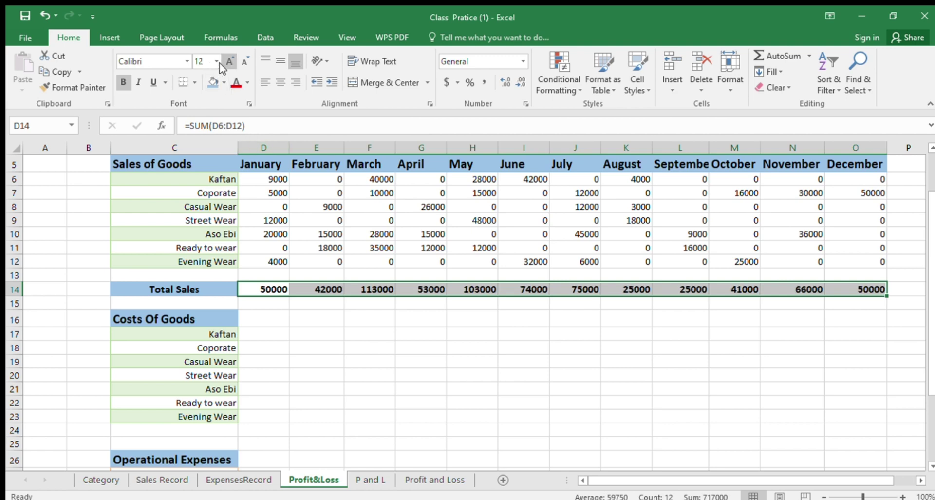
- Apply the blue header fill to the monthly sales totals in D14:O14
{"action": "left_click", "coordinate": [204, 74]}
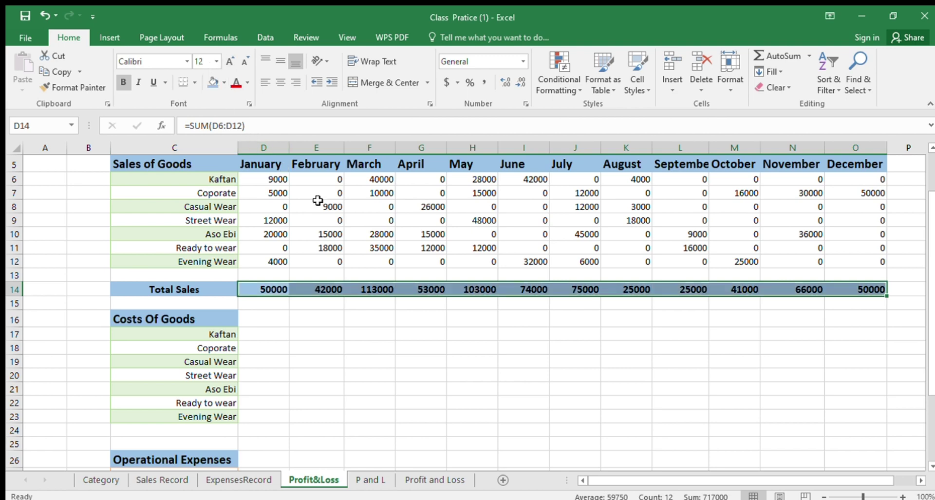
{"action": "left_click", "coordinate": [89, 274]}
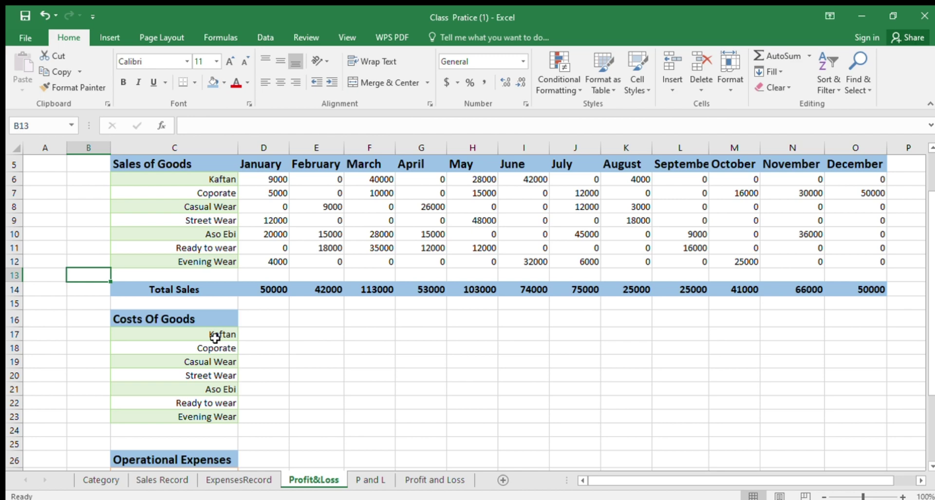
{"action": "left_click", "coordinate": [254, 334]}
{"action": "left_click", "coordinate": [270, 180]}
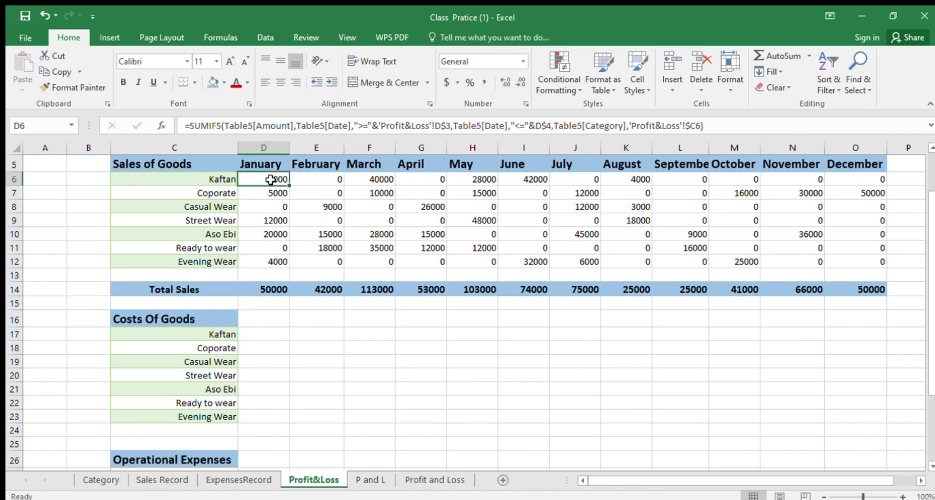
{"action": "key", "text": "ctrl+c"}
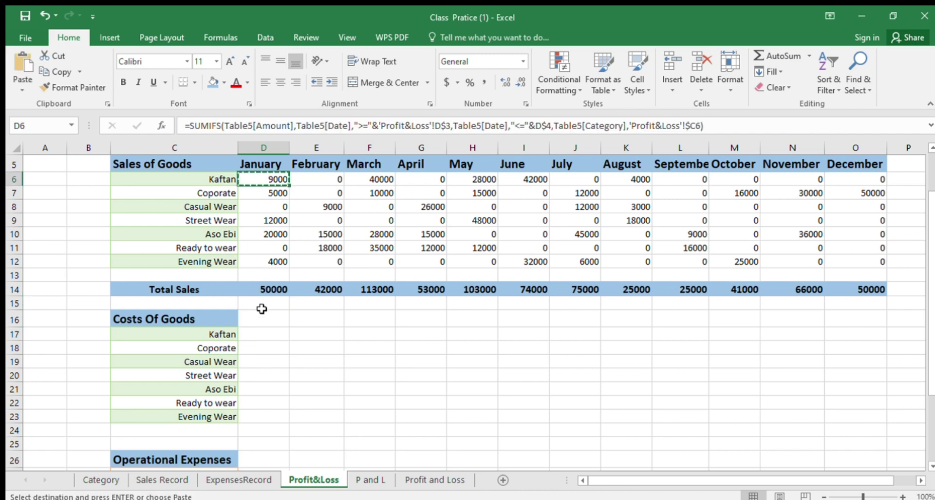
{"action": "left_click", "coordinate": [258, 337]}
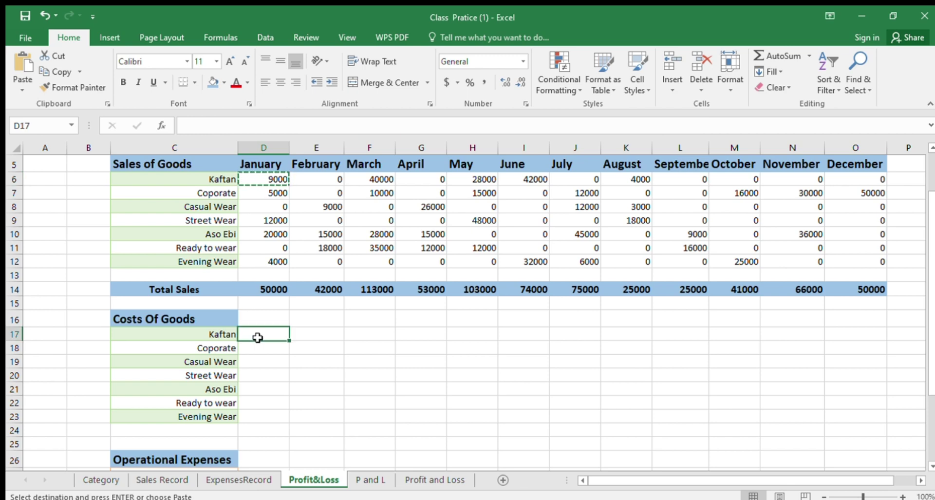
{"action": "key", "text": "ctrl+v"}
{"action": "double_click", "coordinate": [263, 334]}
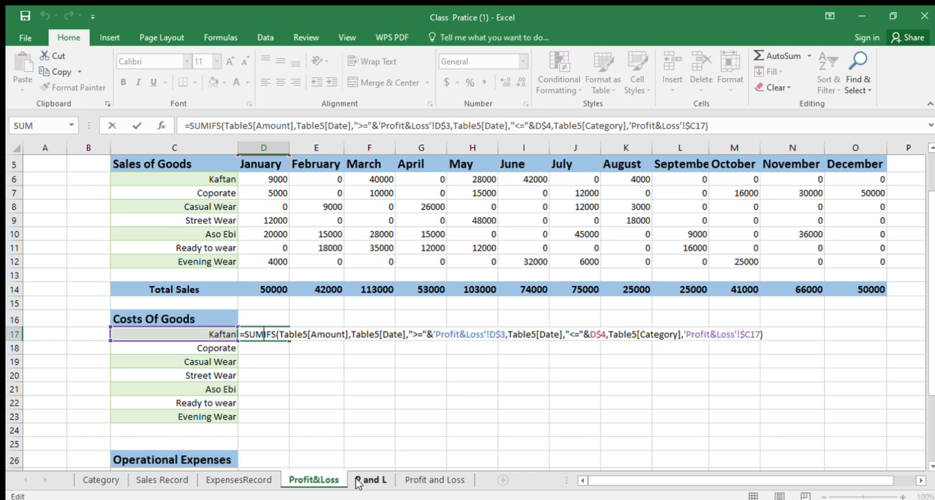
{"action": "key", "text": "Return"}
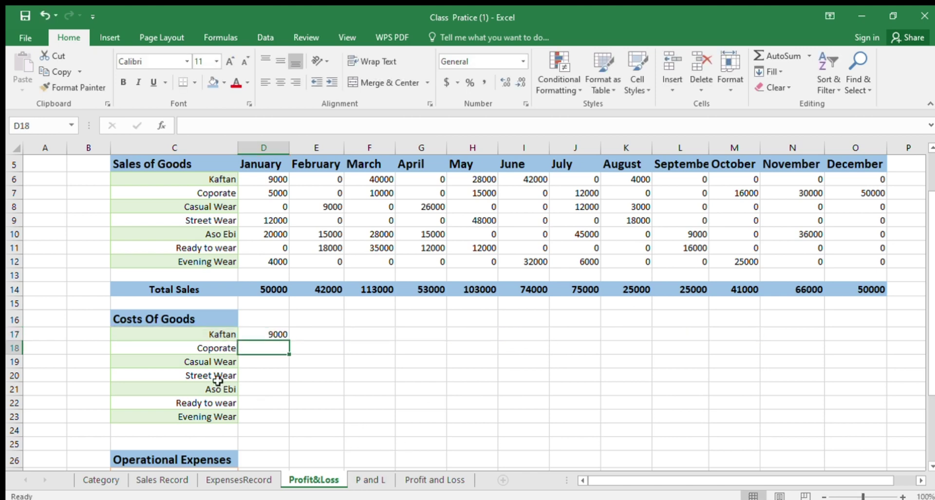
{"action": "left_click", "coordinate": [258, 336]}
{"action": "key", "text": "Delete"}
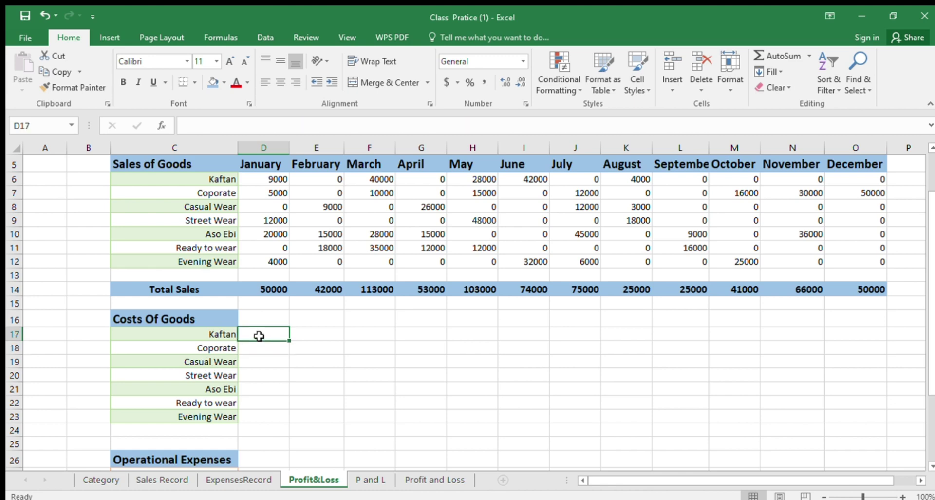
- Start a SUMIFS formula in D17 for January's Kaftan cost, with the ExpensesRecord Amount column as the sum range
{"action": "double_click", "coordinate": [267, 336]}
{"action": "type", "text": "="}
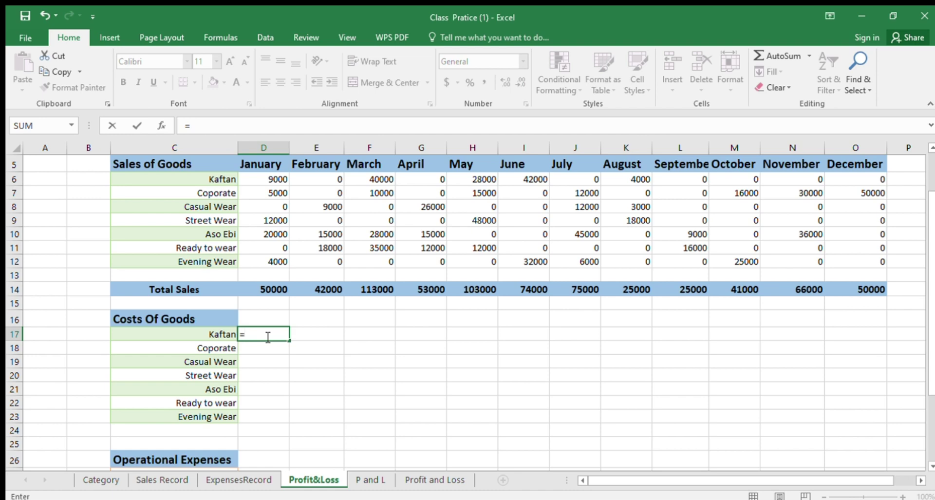
{"action": "type", "text": "Sumifs("}
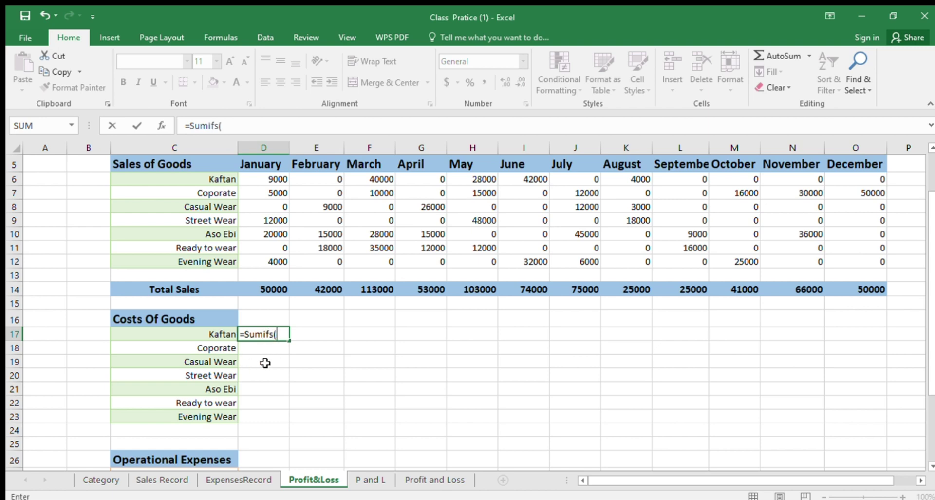
{"action": "left_click", "coordinate": [238, 480]}
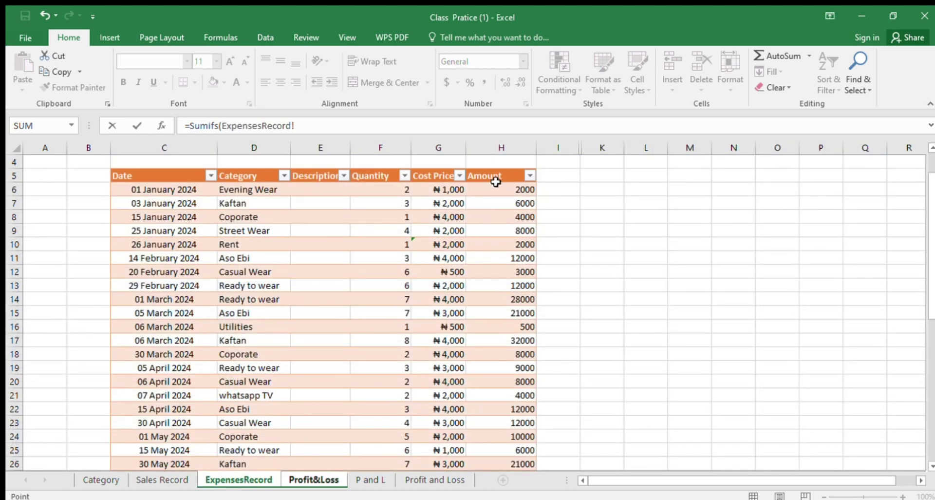
{"action": "left_click", "coordinate": [510, 175]}
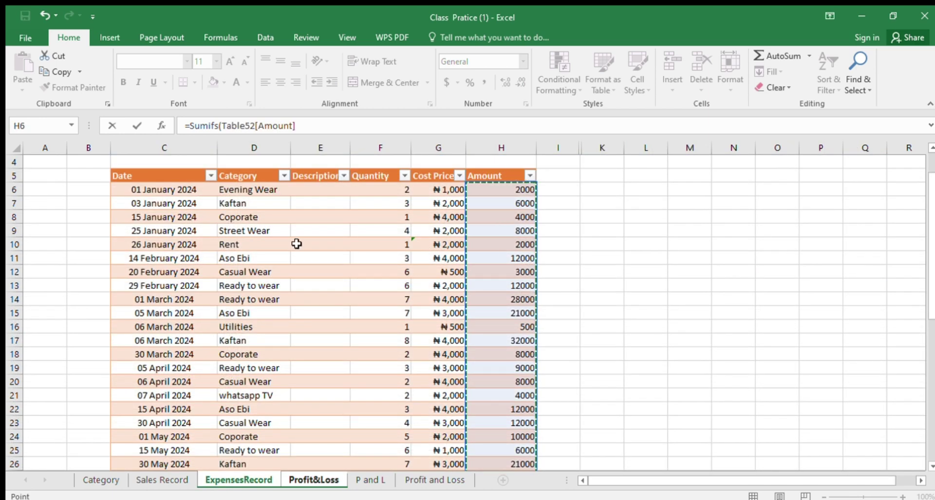
{"action": "type", "text": ","}
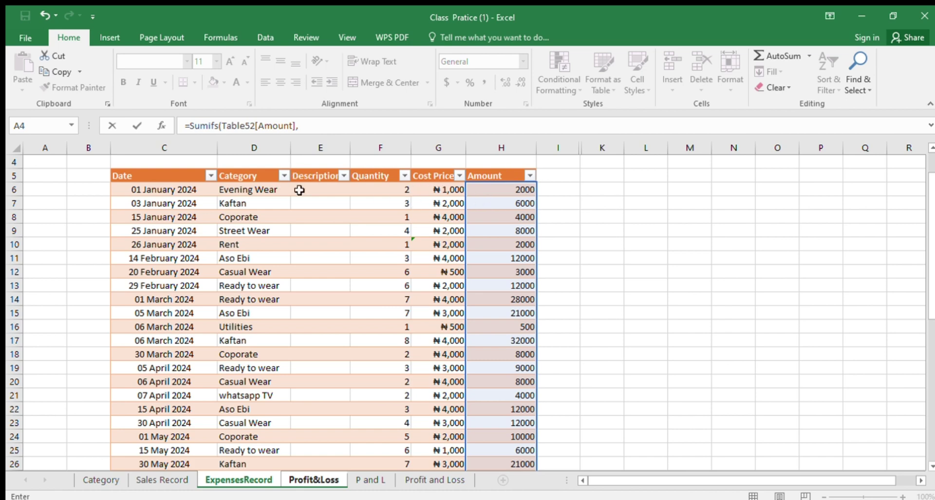
{"action": "left_click", "coordinate": [157, 176]}
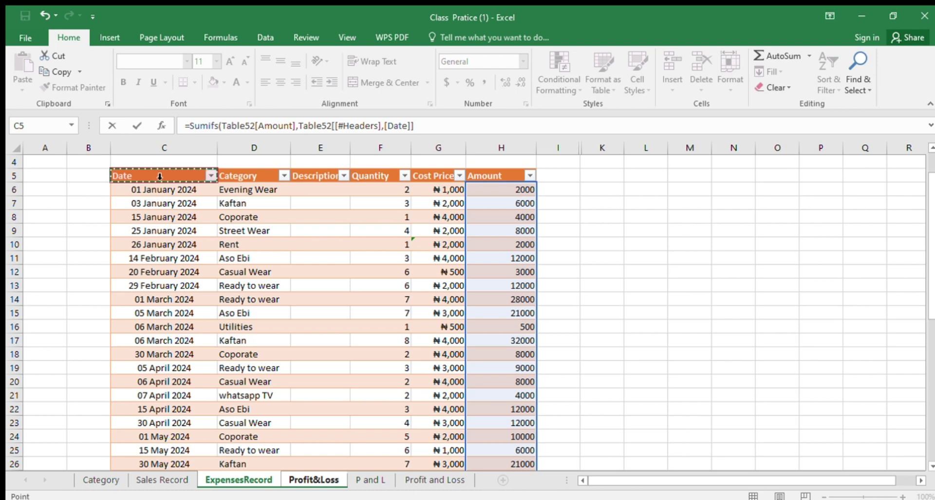
{"action": "left_click", "coordinate": [413, 127]}
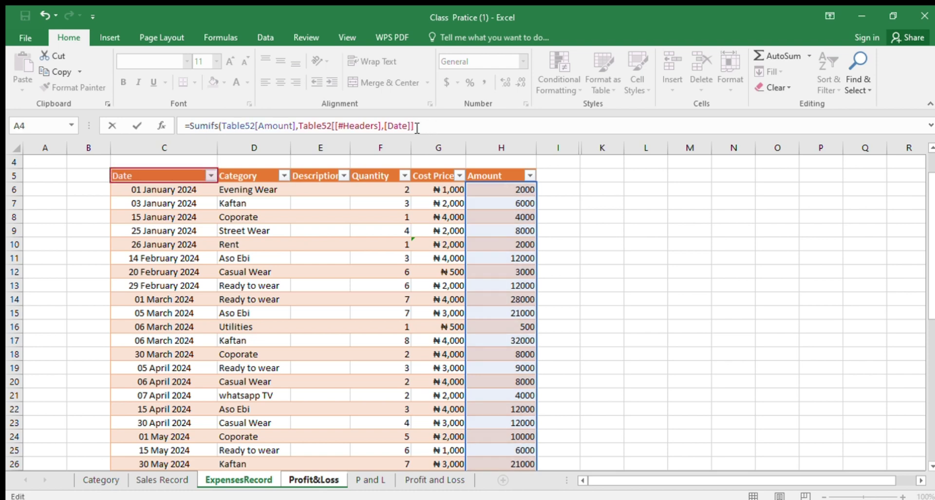
{"action": "key", "text": "BackSpace"}
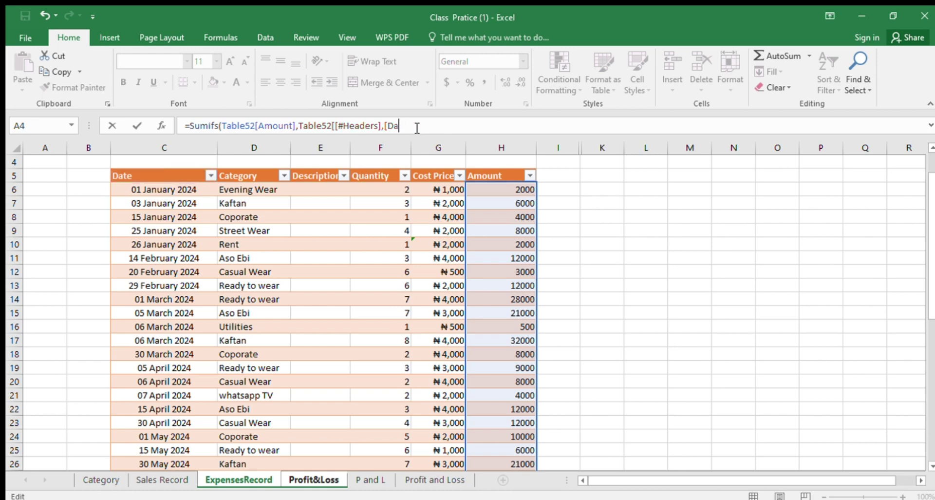
{"action": "key", "text": "BackSpace"}
{"action": "key", "text": "BackSpace"}
{"action": "key", "text": "BackSpace"}
{"action": "key", "text": "BackSpace"}
{"action": "key", "text": "BackSpace"}
{"action": "key", "text": "BackSpace"}
{"action": "key", "text": "BackSpace"}
{"action": "key", "text": "BackSpace"}
{"action": "key", "text": "BackSpace"}
{"action": "key", "text": "BackSpace"}
{"action": "key", "text": "BackSpace"}
{"action": "key", "text": "BackSpace"}
{"action": "key", "text": "BackSpace"}
{"action": "key", "text": "BackSpace"}
{"action": "key", "text": "BackSpace"}
{"action": "key", "text": "BackSpace"}
{"action": "key", "text": "BackSpace"}
{"action": "key", "text": "BackSpace"}
{"action": "key", "text": "BackSpace"}
{"action": "key", "text": "BackSpace"}
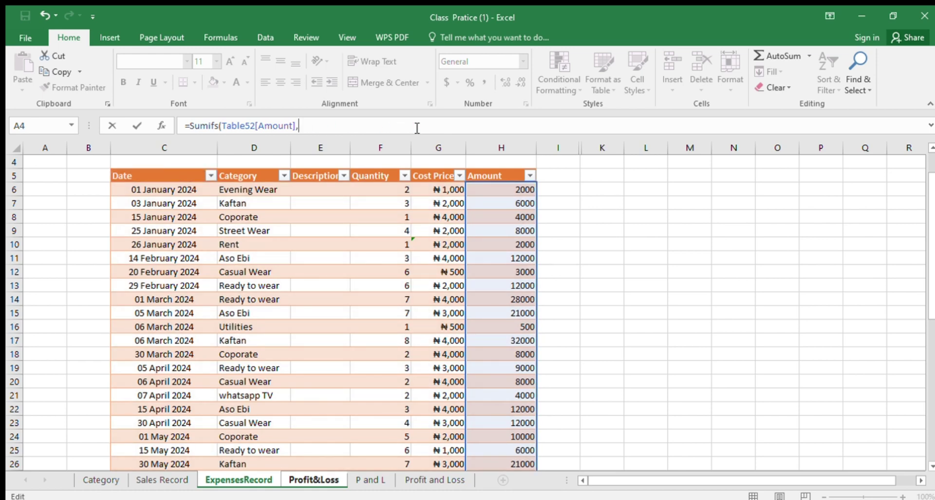
- Add the ExpensesRecord Date column as the first criteria range, with the criterion "<="& the Profit&Loss date in D3
{"action": "left_click", "coordinate": [172, 176]}
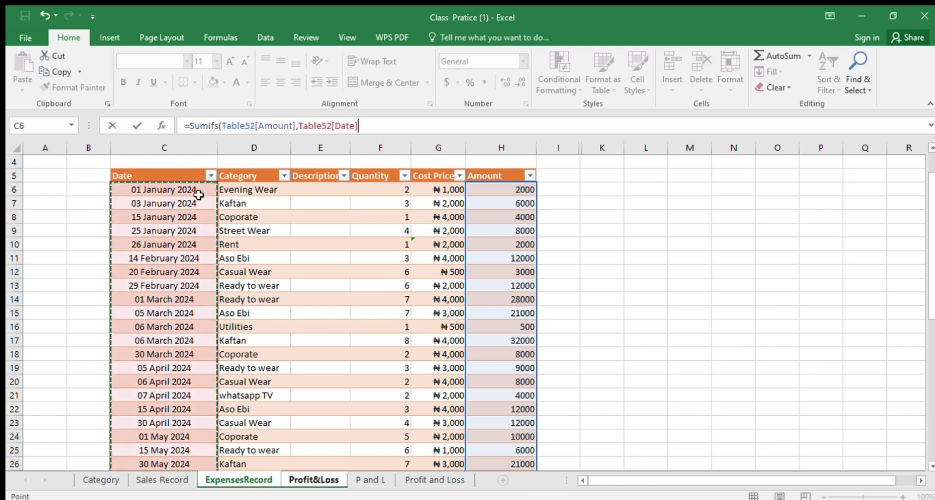
{"action": "type", "text": ",\"<=\"&"}
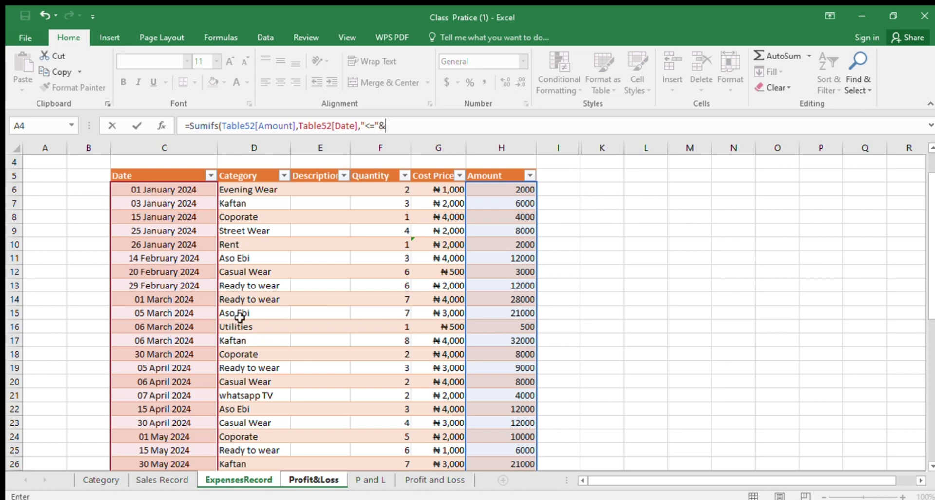
{"action": "left_click", "coordinate": [314, 479]}
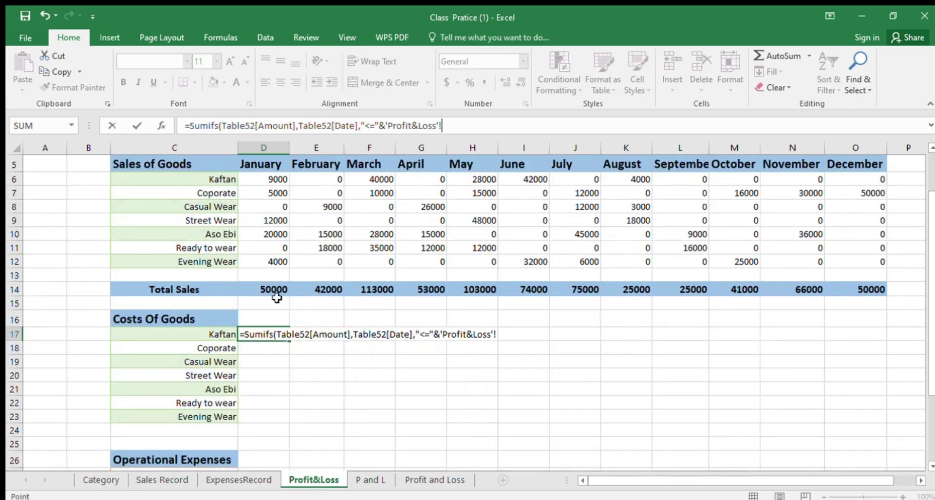
{"action": "scroll", "coordinate": [273, 246], "scroll_direction": "up", "scroll_amount": 2}
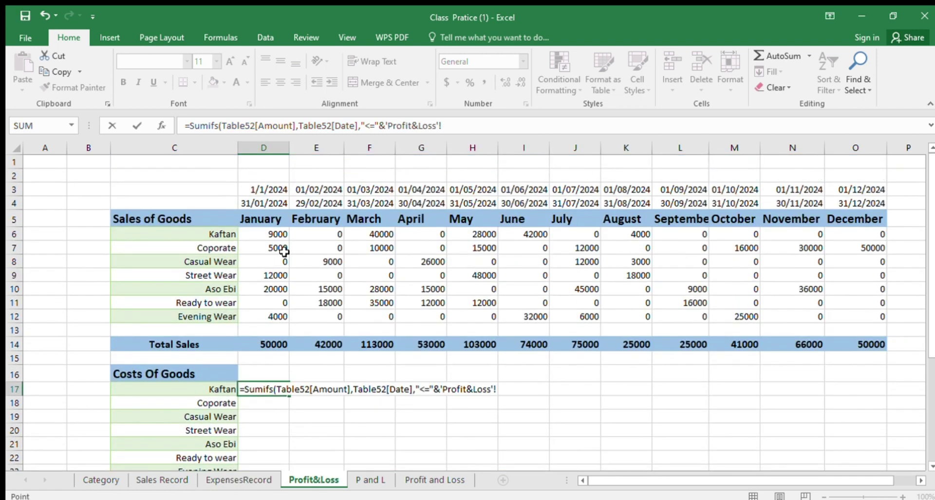
{"action": "left_click", "coordinate": [277, 191]}
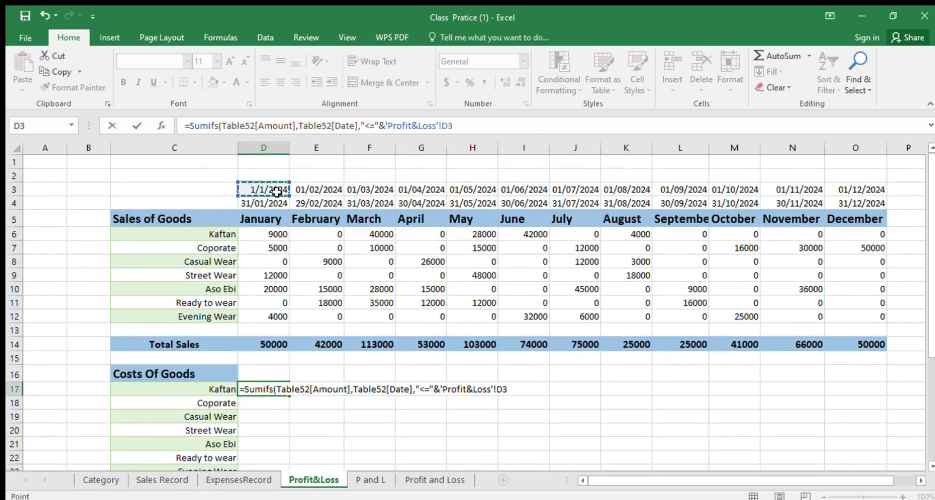
{"action": "type", "text": ","}
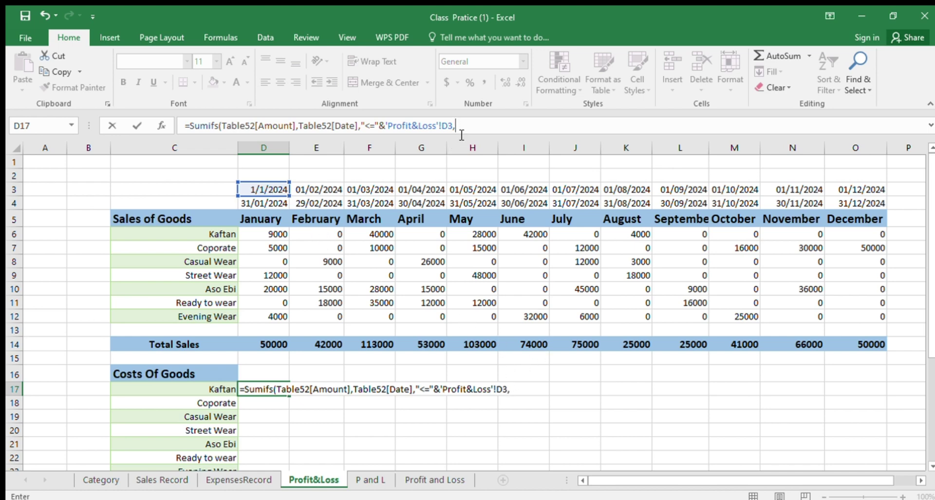
- Add the ExpensesRecord Date column as the second criteria range, with the criterion ">="& the Profit&Loss date in D4
{"action": "left_click", "coordinate": [213, 478]}
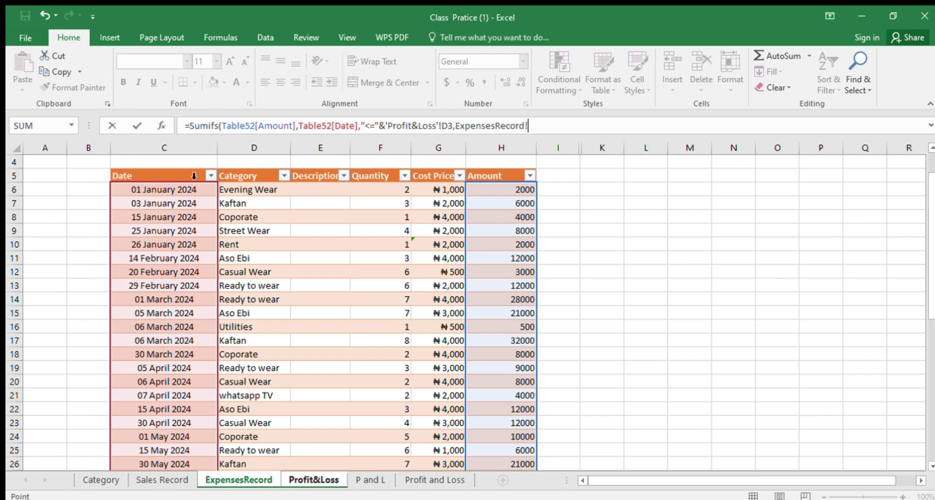
{"action": "left_click", "coordinate": [188, 176]}
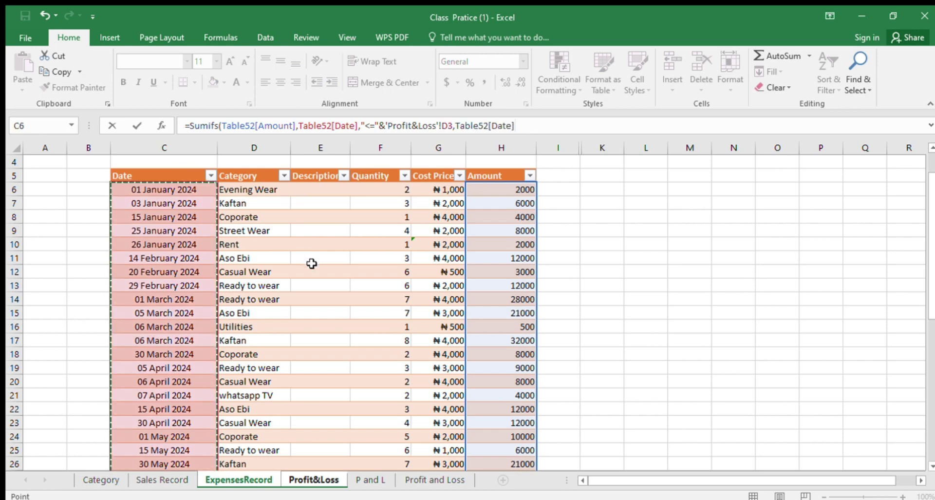
{"action": "type", "text": ",\">=\"&"}
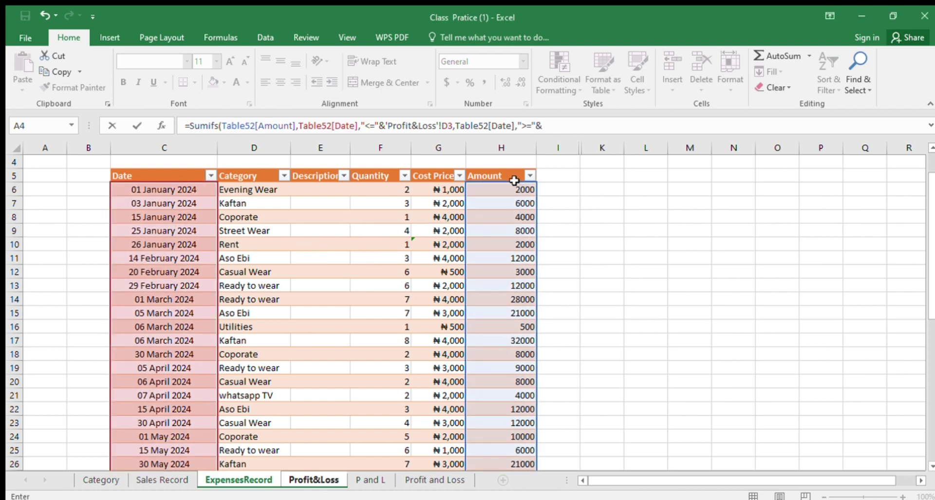
{"action": "left_click", "coordinate": [326, 480]}
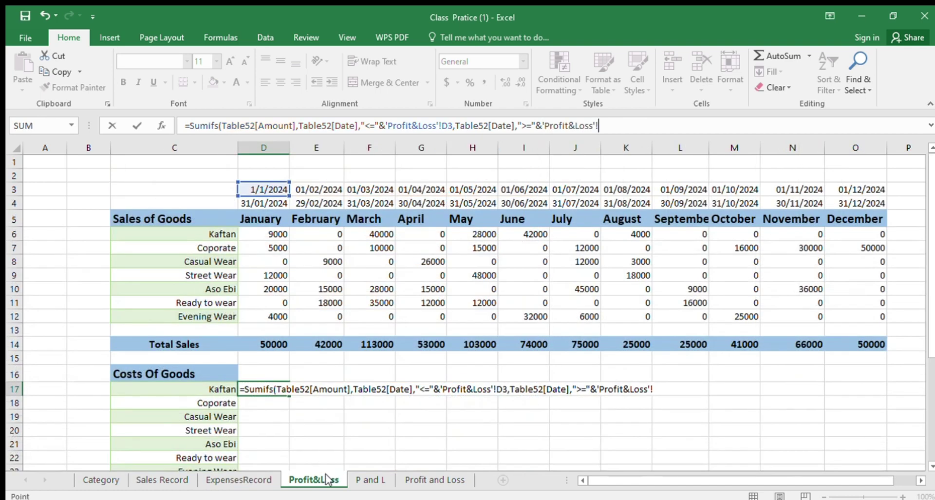
{"action": "left_click", "coordinate": [277, 205]}
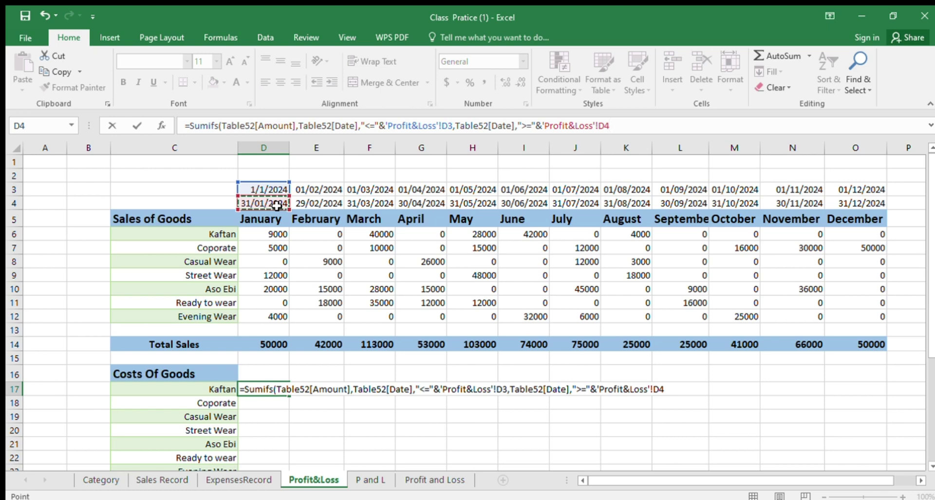
{"action": "type", "text": ","}
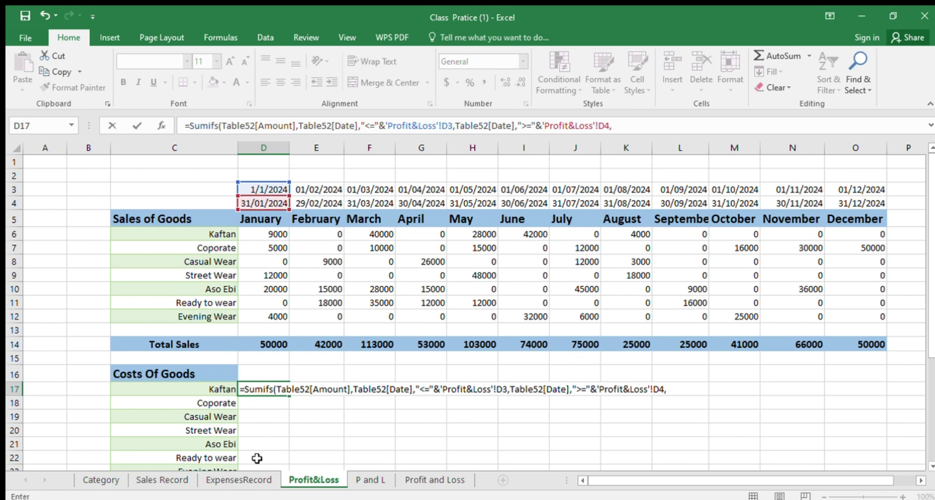
- Add the ExpensesRecord Category column as the third criteria range, with Profit&Loss cell C17 (Kaftan) as its criterion
{"action": "left_click", "coordinate": [239, 479]}
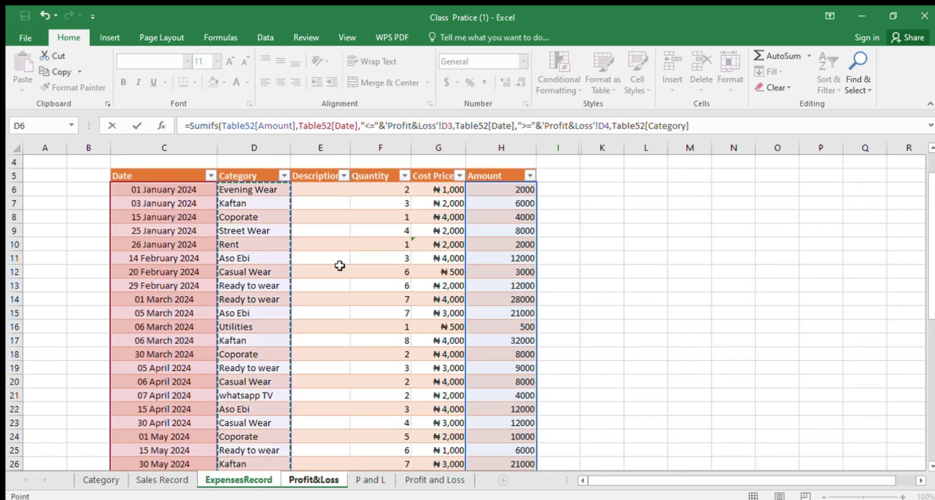
{"action": "left_click", "coordinate": [439, 480]}
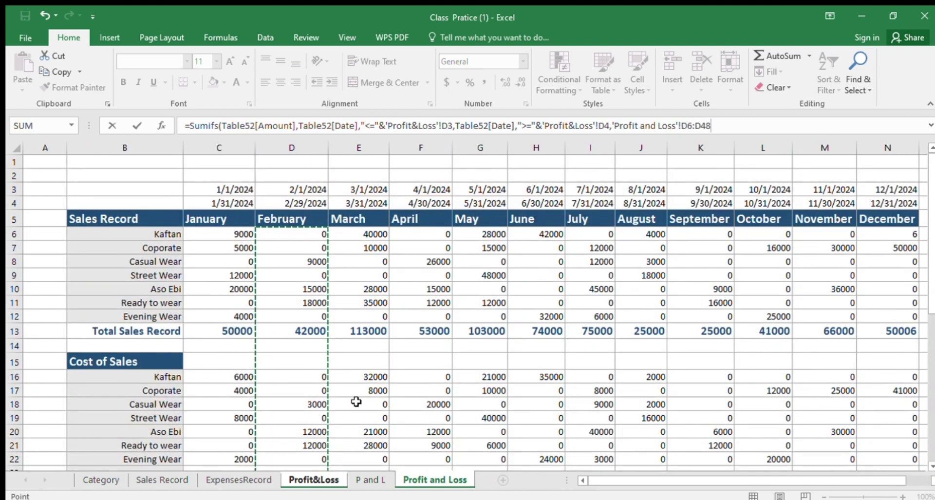
{"action": "left_click", "coordinate": [292, 480]}
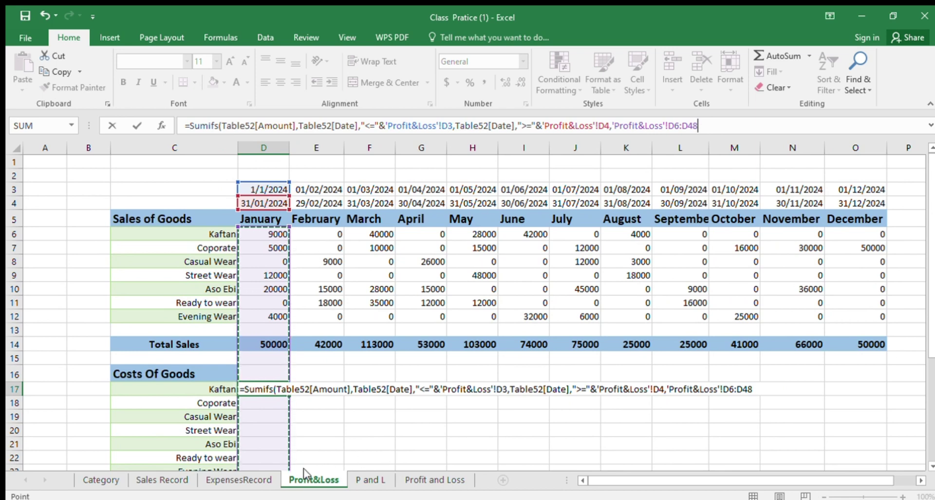
{"action": "left_click", "coordinate": [214, 479]}
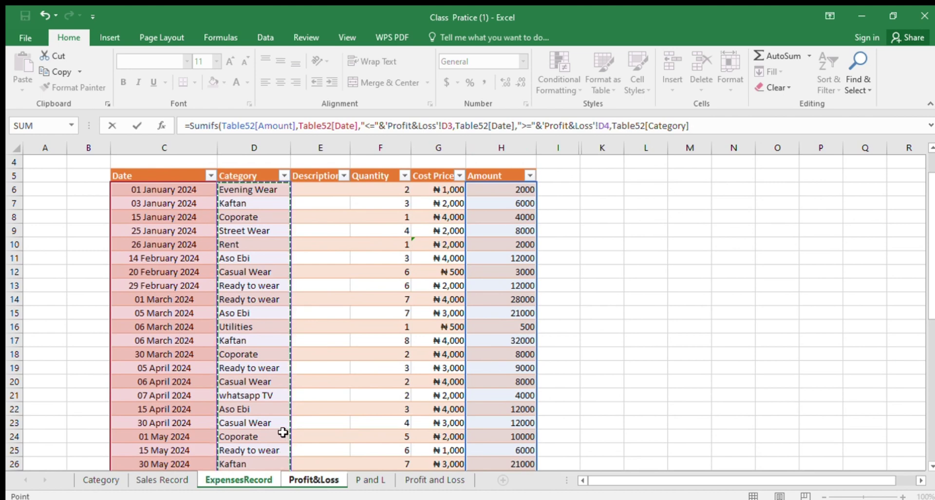
{"action": "type", "text": ","}
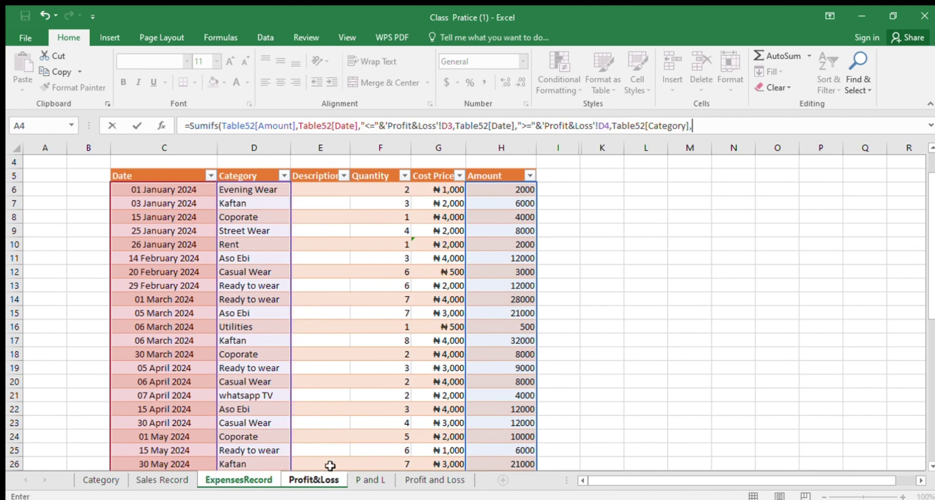
{"action": "left_click", "coordinate": [327, 482]}
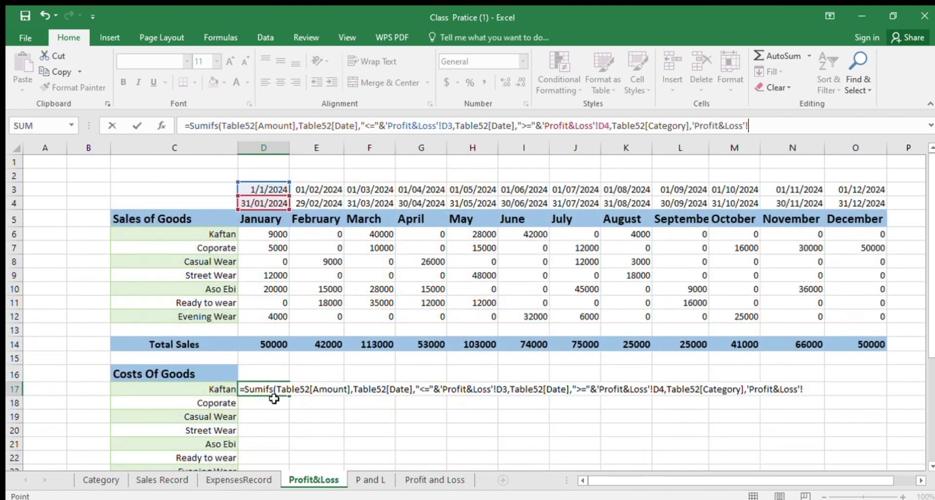
{"action": "left_click", "coordinate": [225, 388]}
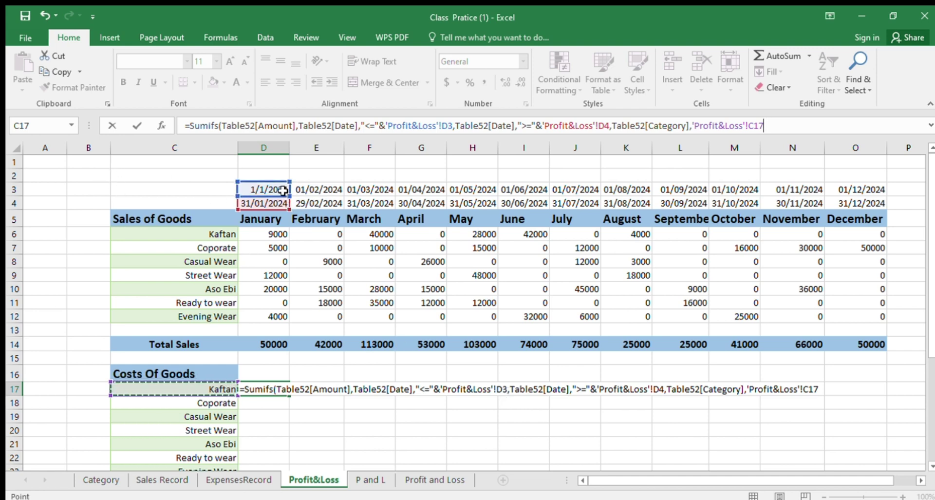
- Lock the formula's references as D$3, D$4 and $C17, and enter the SUMIFS formula in D17
{"action": "left_click", "coordinate": [503, 387]}
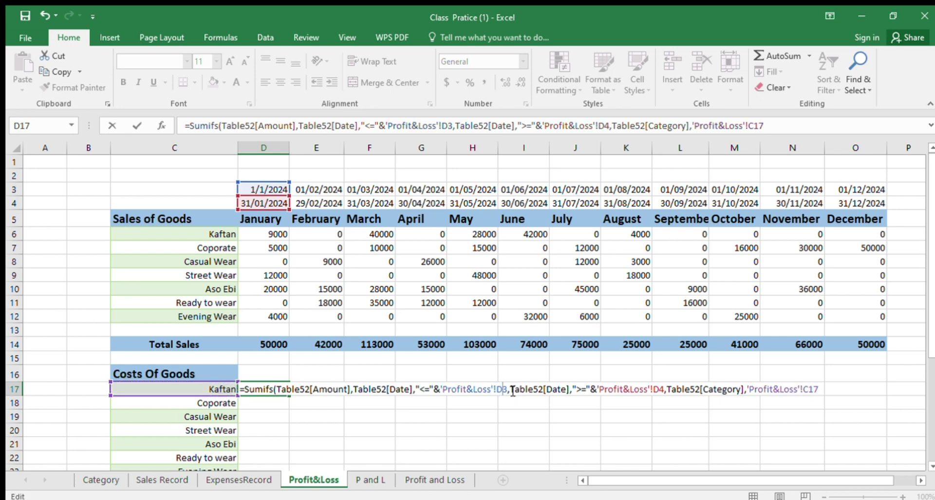
{"action": "type", "text": "$"}
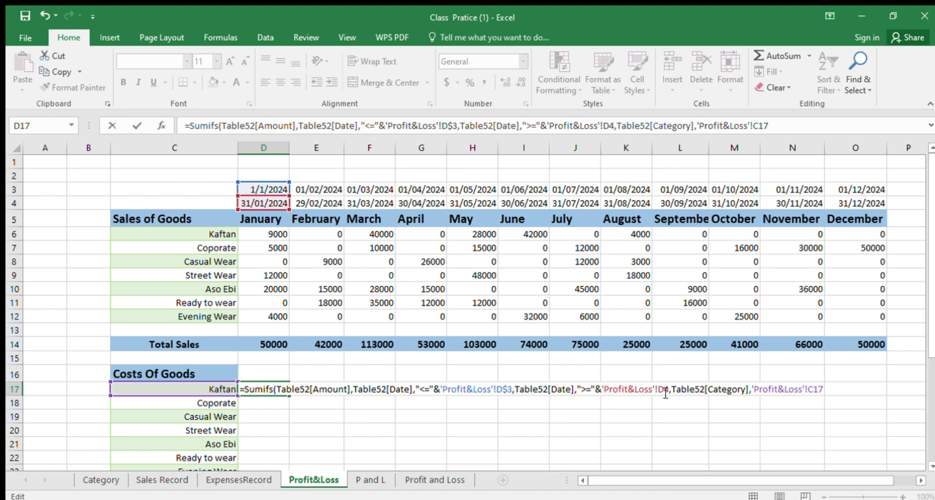
{"action": "type", "text": "$"}
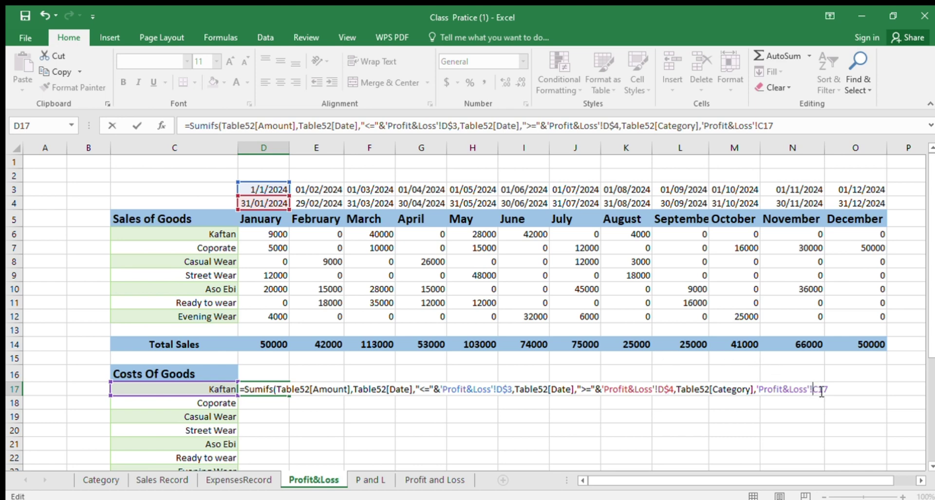
{"action": "type", "text": "$"}
{"action": "key", "text": "Return"}
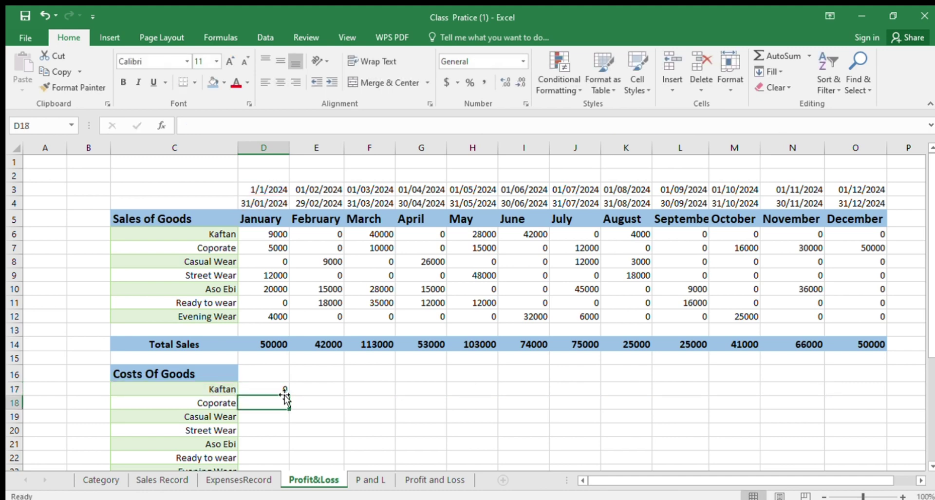
- Correct the date criteria in D17's SUMIFS formula to ">="& D$3 and "<="& D$4
{"action": "left_click", "coordinate": [285, 389]}
{"action": "scroll", "coordinate": [341, 389], "scroll_direction": "down", "scroll_amount": 2}
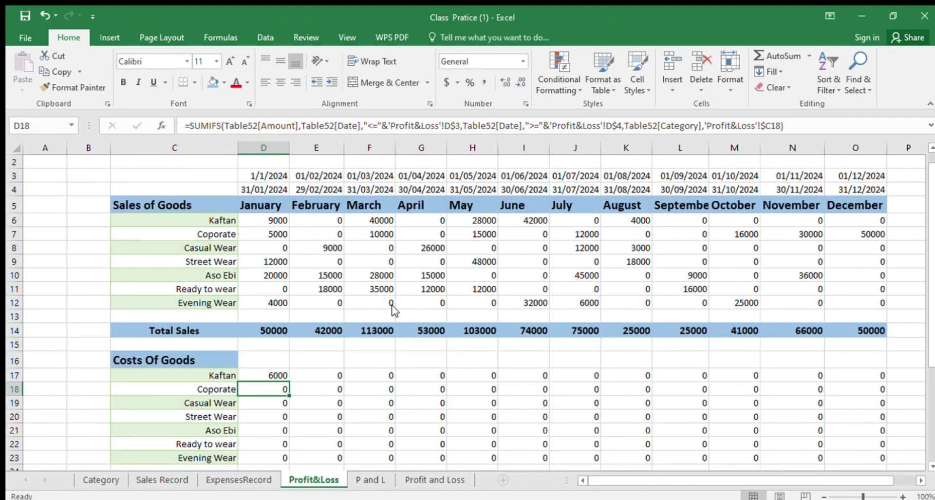
{"action": "double_click", "coordinate": [274, 376]}
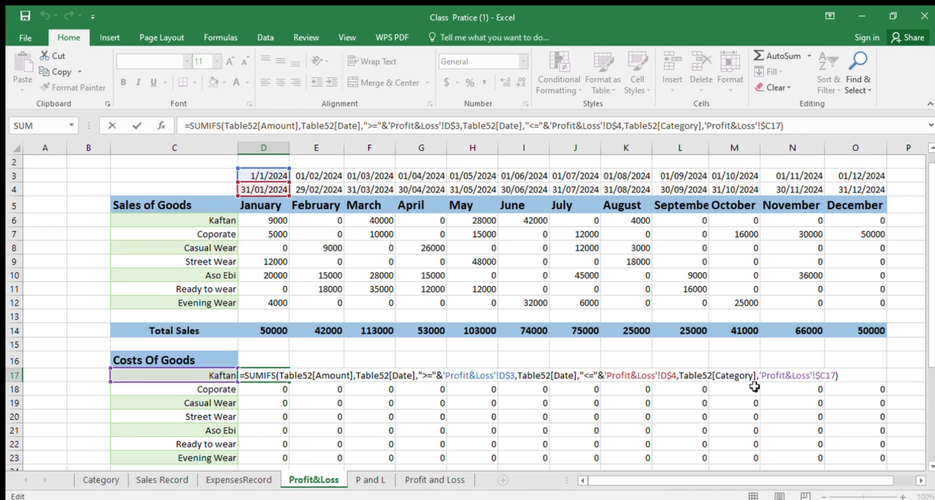
{"action": "key", "text": "Return"}
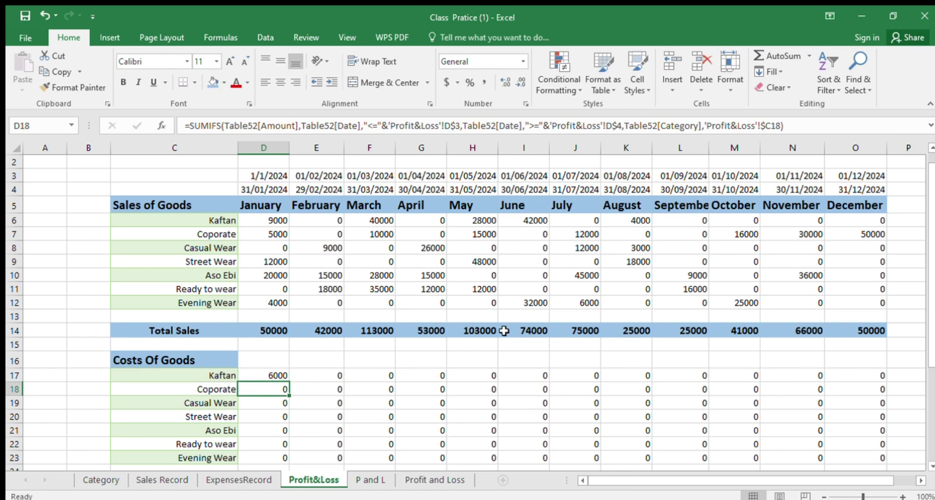
- Copy the corrected January Kaftan cost formula from D17 into D17:O33, covering the Costs Of Goods and Operational Expenses rows
{"action": "left_click", "coordinate": [279, 374]}
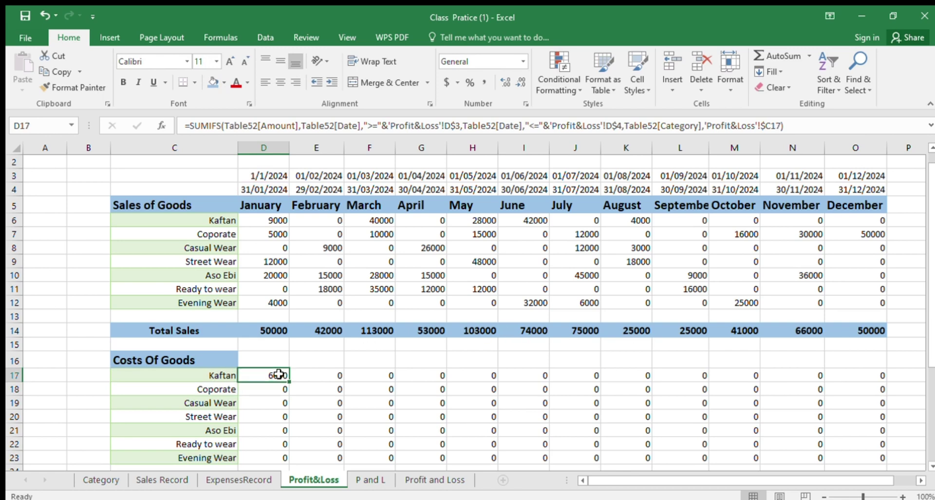
{"action": "key", "text": "ctrl+c"}
{"action": "scroll", "coordinate": [455, 398], "scroll_direction": "down", "scroll_amount": 5}
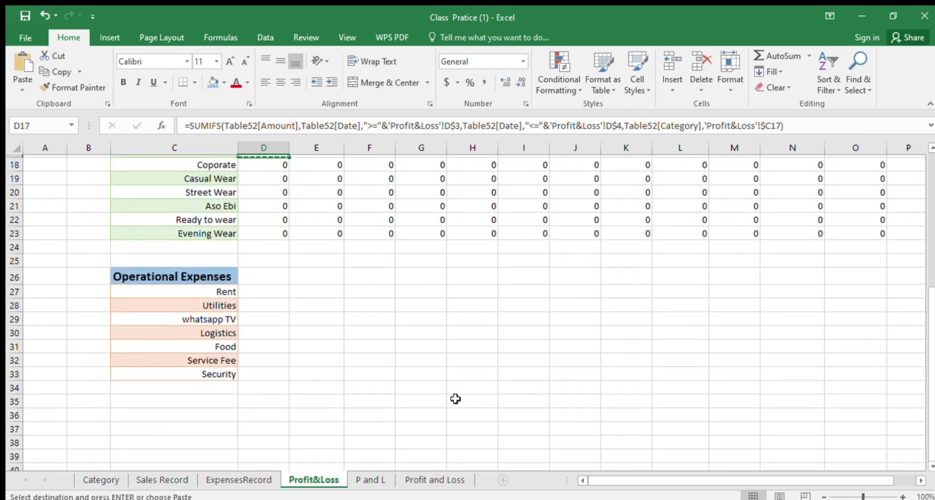
{"action": "scroll", "coordinate": [455, 399], "scroll_direction": "up", "scroll_amount": 1}
{"action": "left_click_drag", "start_coordinate": [273, 192], "coordinate": [866, 417]}
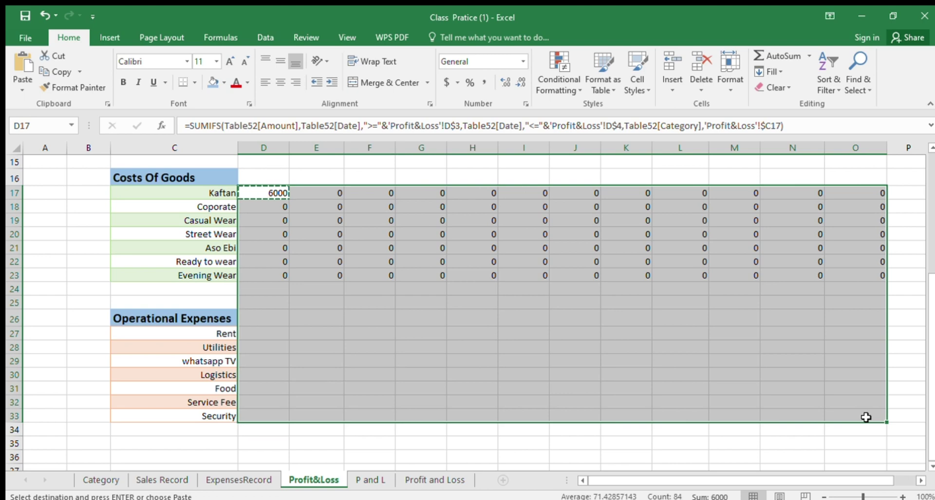
{"action": "key", "text": "ctrl+v"}
{"action": "left_click", "coordinate": [664, 378]}
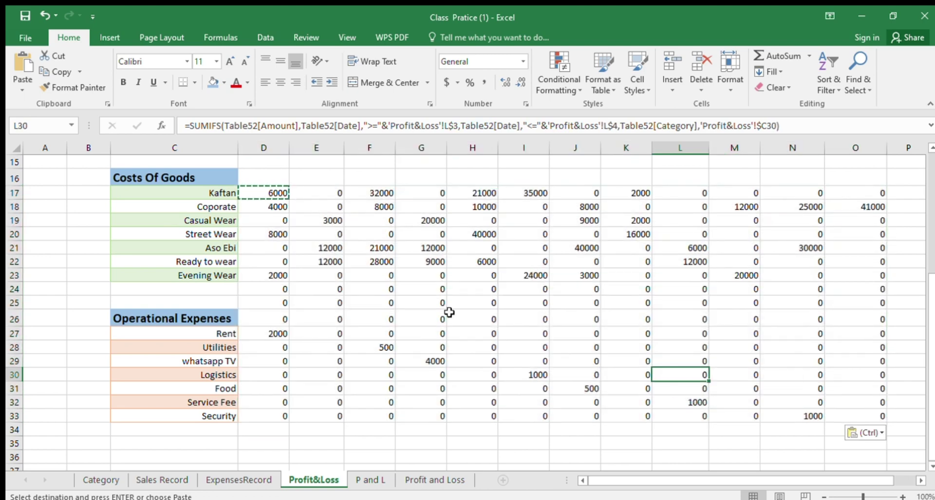
- Clear the unneeded formulas from D24:O26, between the Kaftan-to-Evening Wear costs and the operational expense rows
{"action": "left_click", "coordinate": [273, 290]}
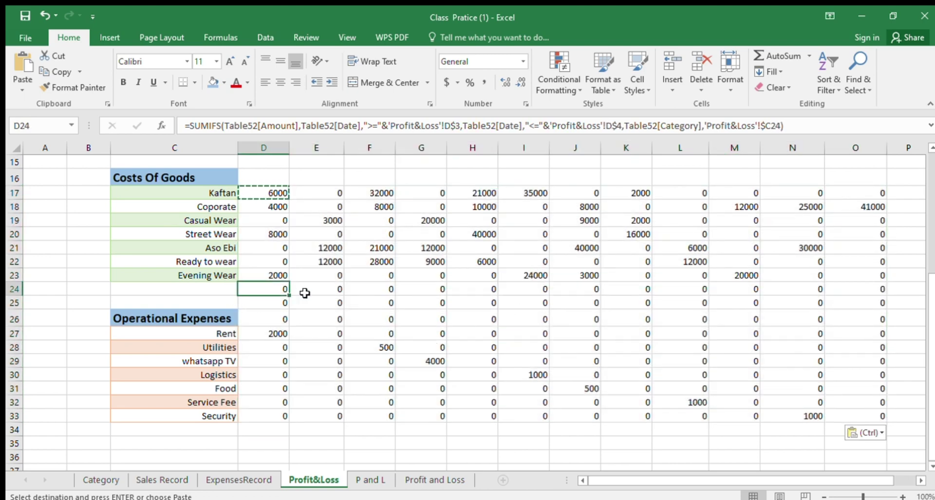
{"action": "left_click_drag", "start_coordinate": [304, 293], "coordinate": [835, 303]}
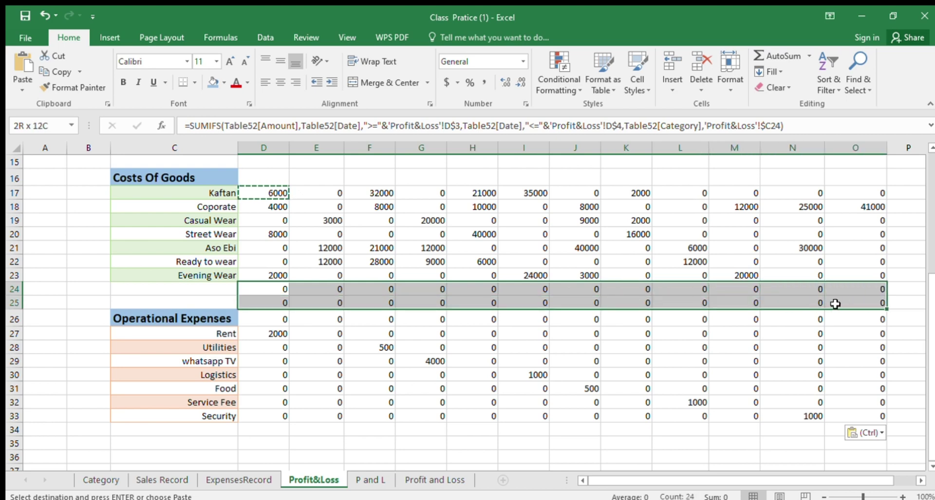
{"action": "key", "text": "Delete"}
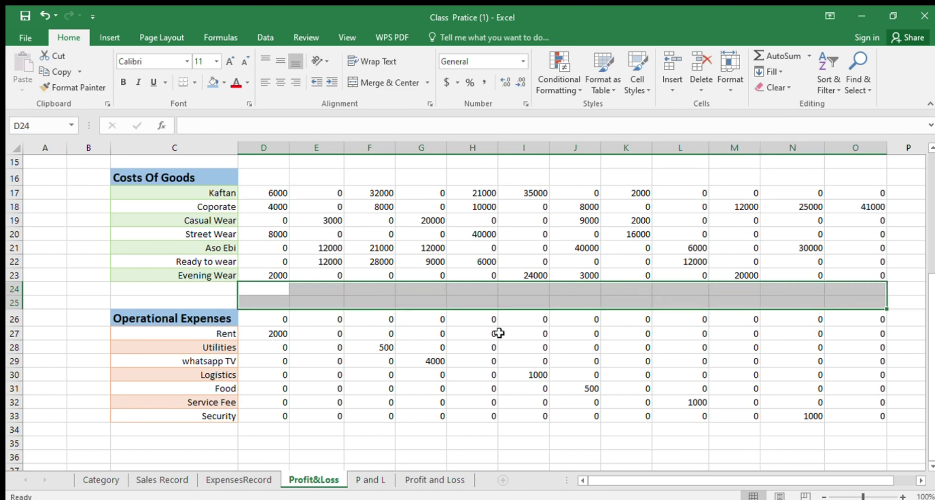
{"action": "left_click_drag", "start_coordinate": [285, 321], "coordinate": [876, 304]}
{"action": "key", "text": "Delete"}
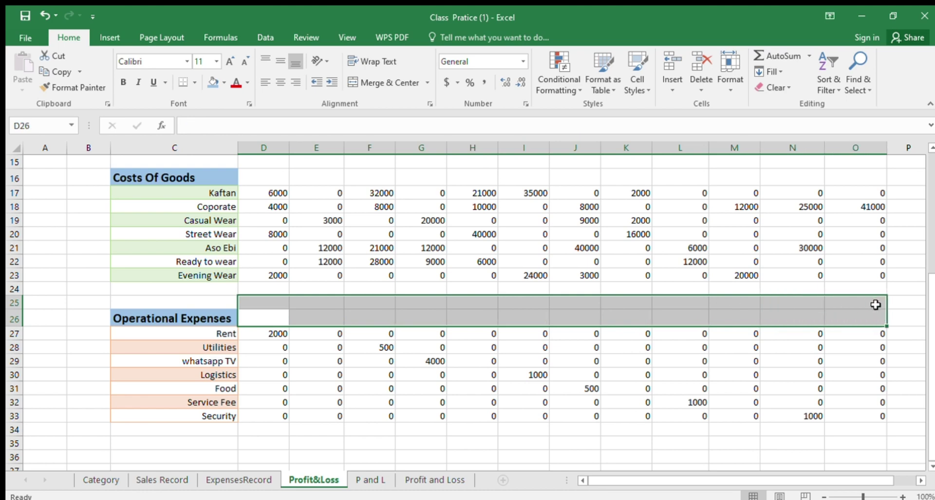
{"action": "left_click", "coordinate": [250, 444]}
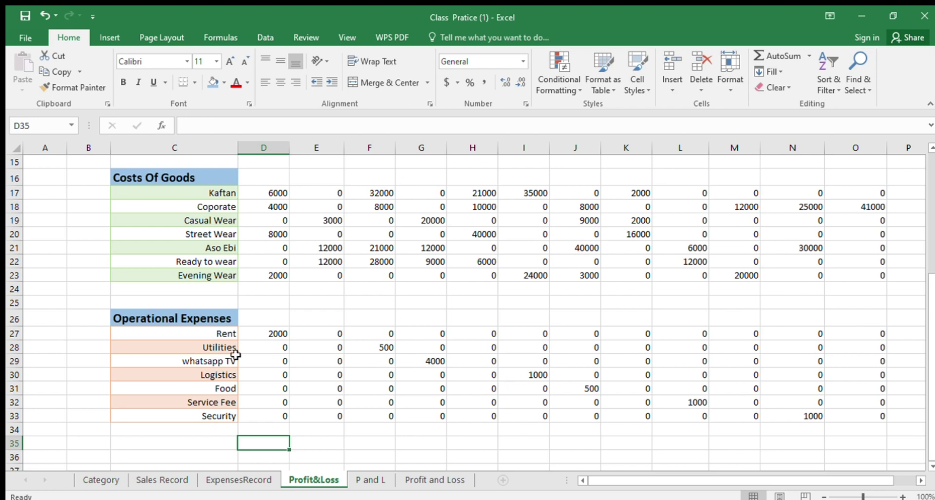
- Check the expense entries on ExpensesRecord and the layout of the Profit and Loss sheet against the costs on Profit&Loss
{"action": "left_click", "coordinate": [228, 477]}
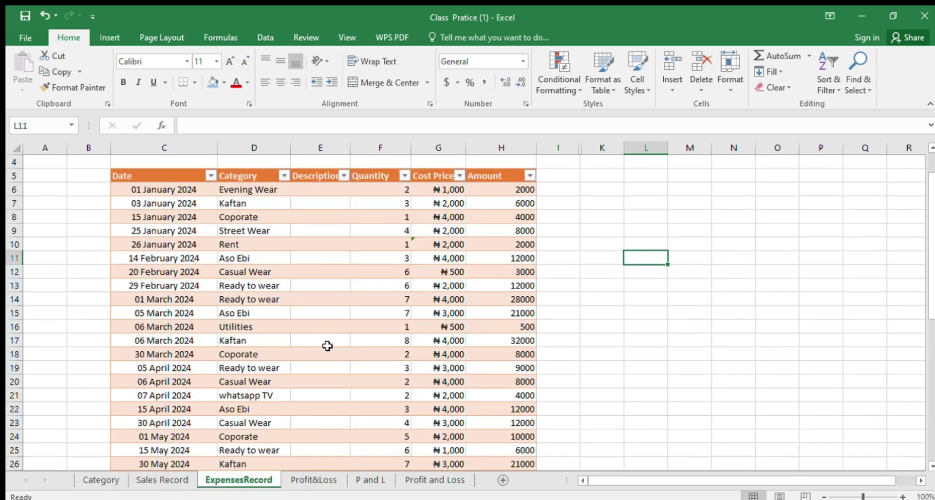
{"action": "scroll", "coordinate": [328, 345], "scroll_direction": "down", "scroll_amount": 5}
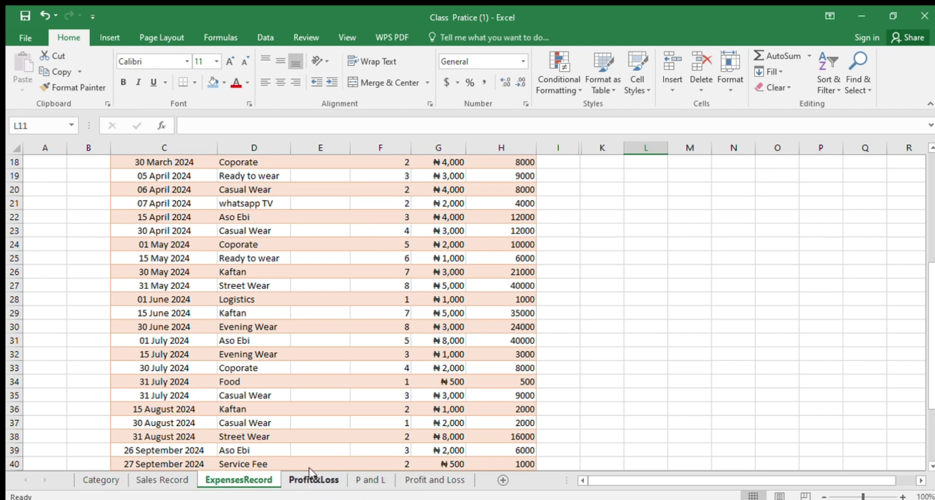
{"action": "left_click", "coordinate": [431, 480]}
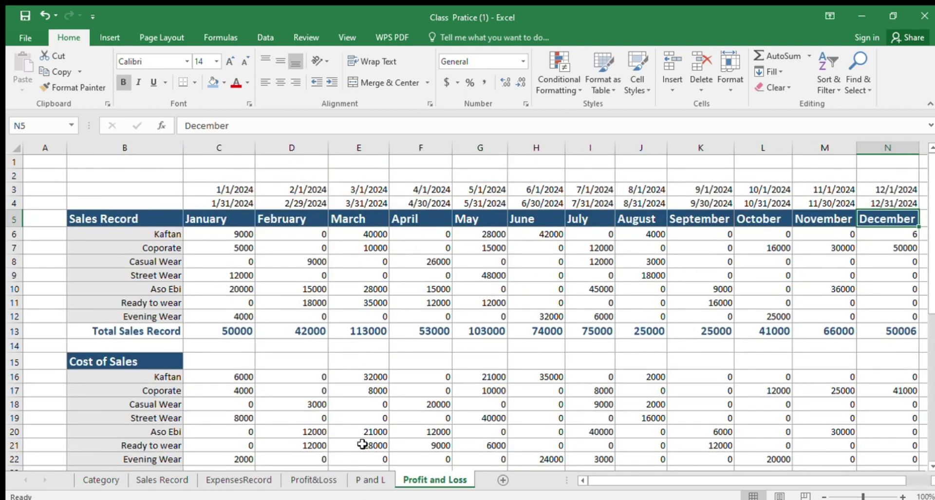
{"action": "left_click", "coordinate": [313, 479]}
{"action": "scroll", "coordinate": [398, 334], "scroll_direction": "up", "scroll_amount": 2}
{"action": "scroll", "coordinate": [398, 334], "scroll_direction": "up", "scroll_amount": 1}
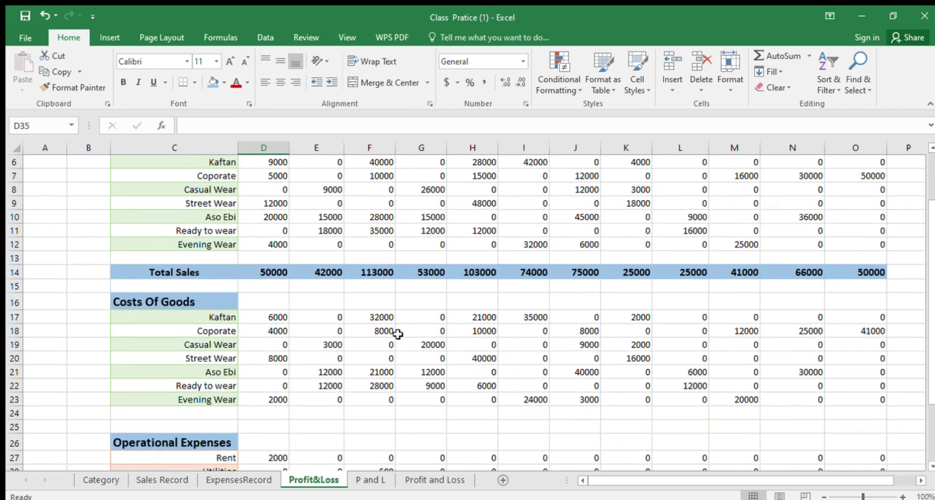
- Enter the label "Total Cost of Sales" in C25, above the Operational Expenses heading
{"action": "scroll", "coordinate": [398, 334], "scroll_direction": "down", "scroll_amount": 2}
{"action": "left_click", "coordinate": [190, 370]}
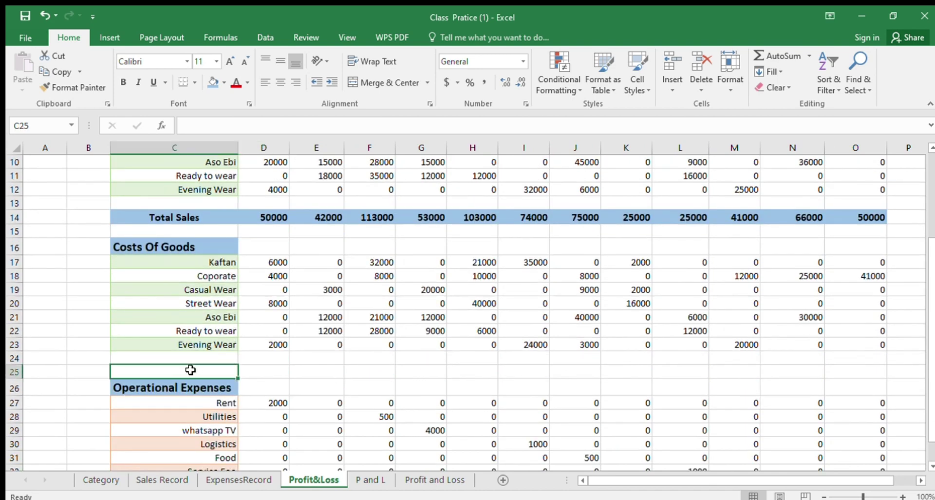
{"action": "type", "text": "Total Cost of Sales"}
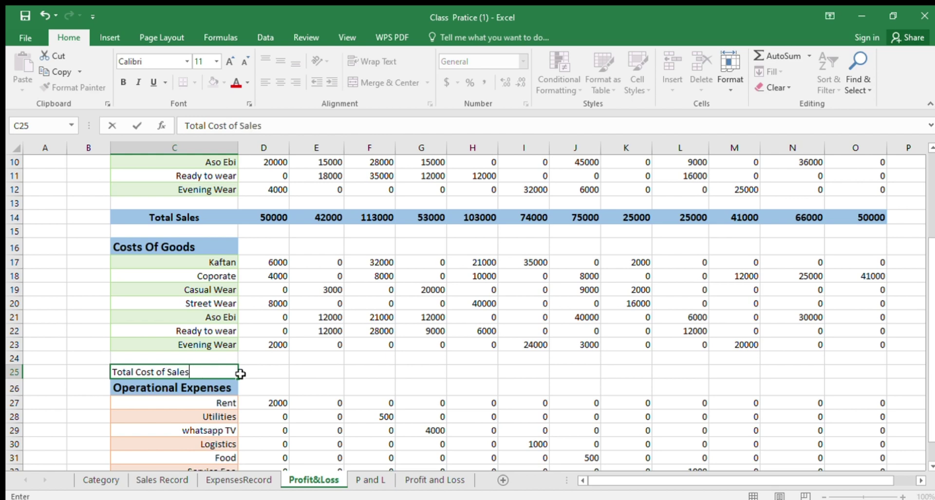
- Total January's costs of goods in D25 with a SUM formula over D17:D23
{"action": "left_click", "coordinate": [246, 372]}
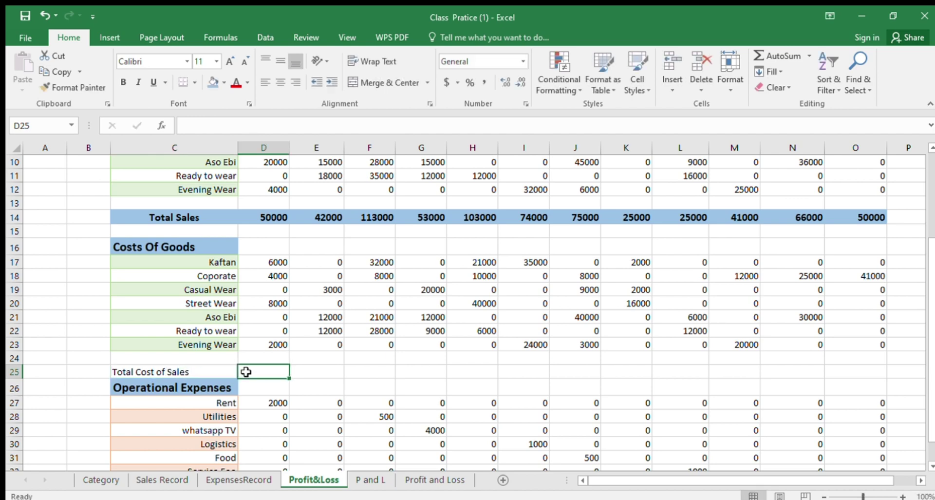
{"action": "type", "text": "="}
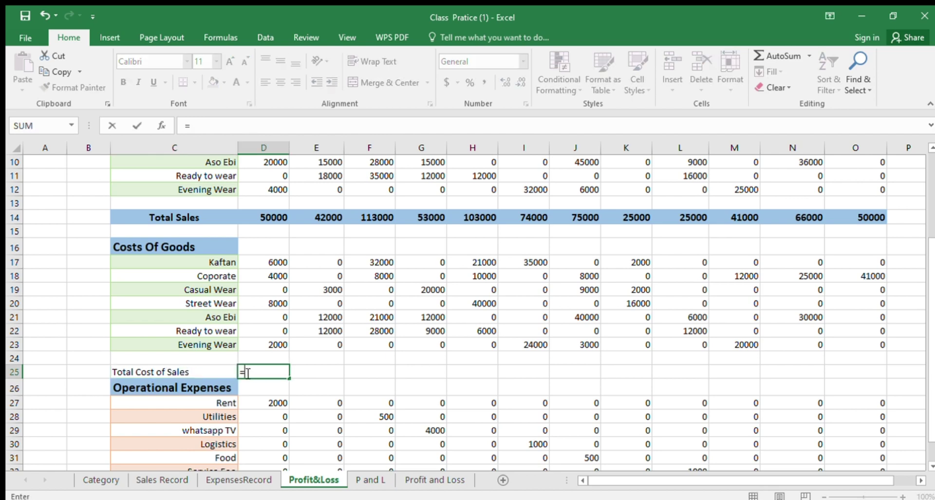
{"action": "type", "text": "Sum("}
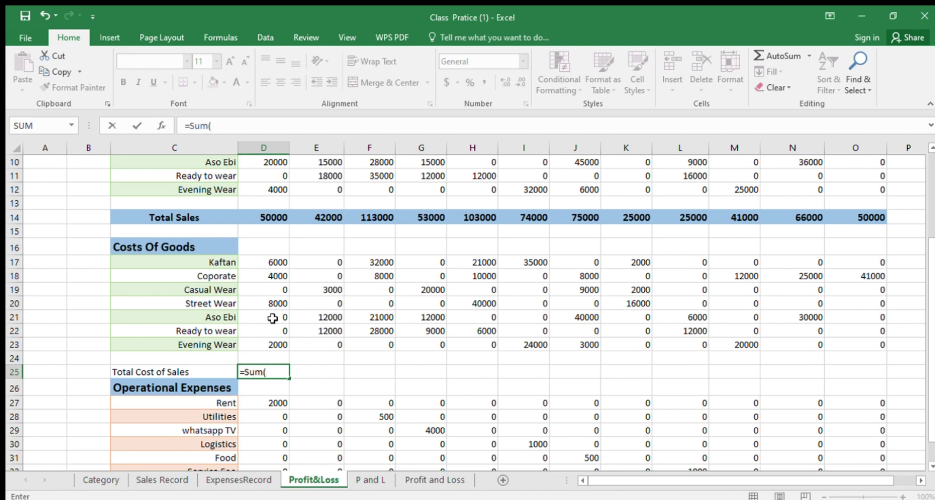
{"action": "left_click_drag", "start_coordinate": [280, 262], "coordinate": [278, 347]}
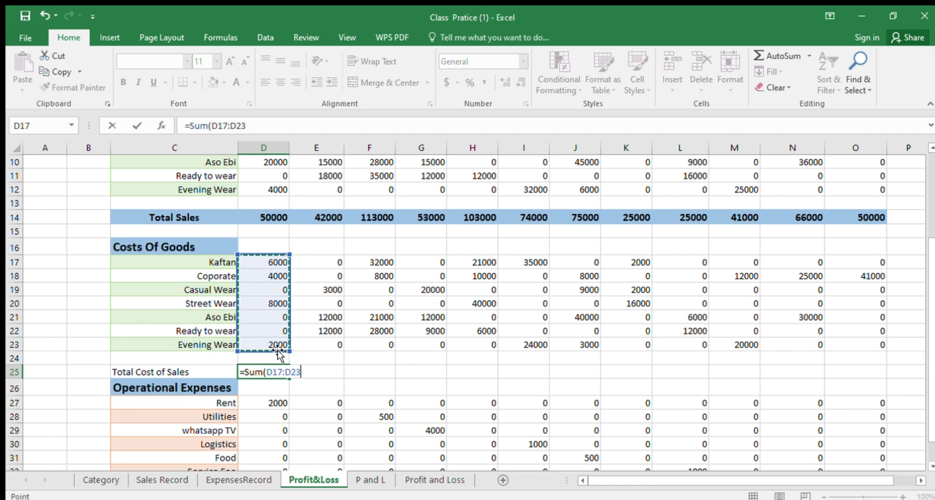
{"action": "key", "text": "ctrl+Return"}
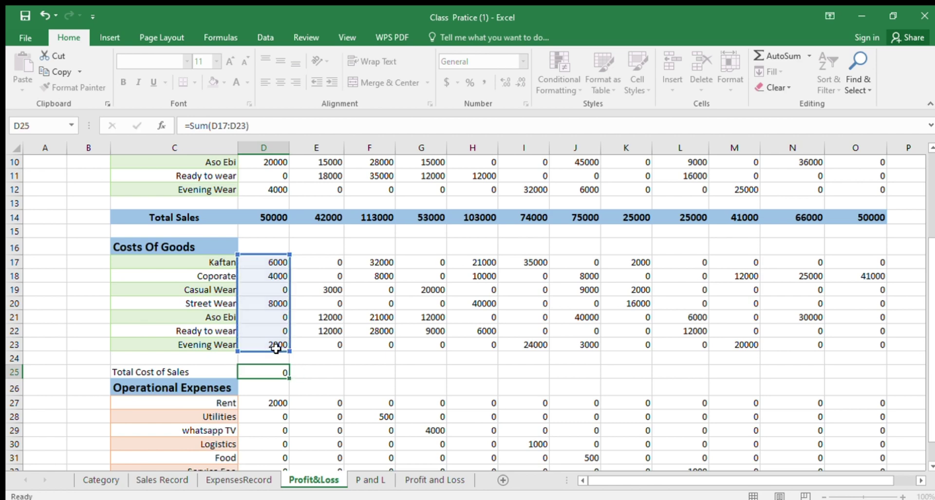
{"action": "key", "text": "Return"}
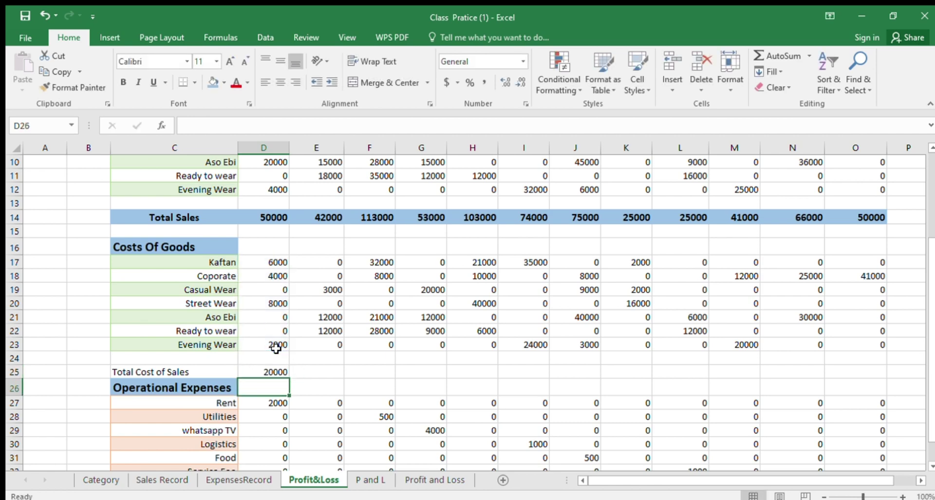
- Fill January's total cost of sales formula from D25 across the remaining months to O25
{"action": "left_click", "coordinate": [260, 373]}
{"action": "left_click_drag", "start_coordinate": [290, 379], "coordinate": [882, 369]}
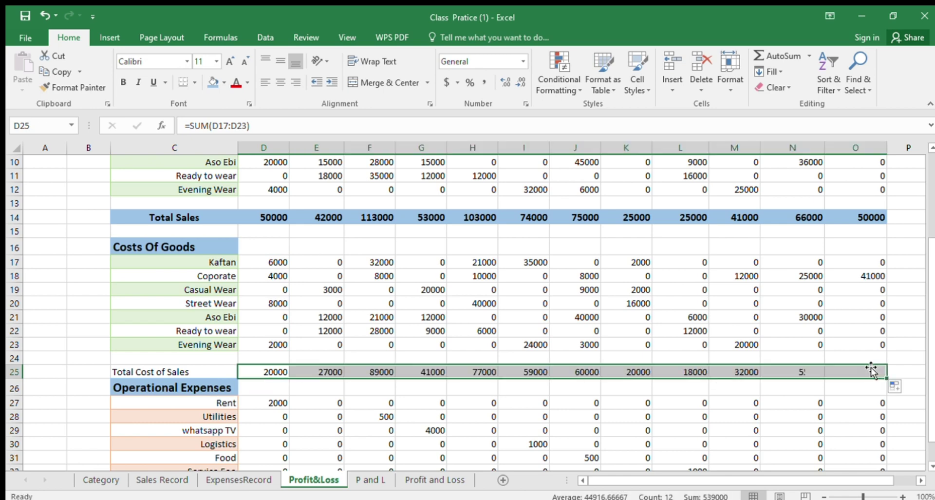
{"action": "scroll", "coordinate": [743, 351], "scroll_direction": "down", "scroll_amount": 1}
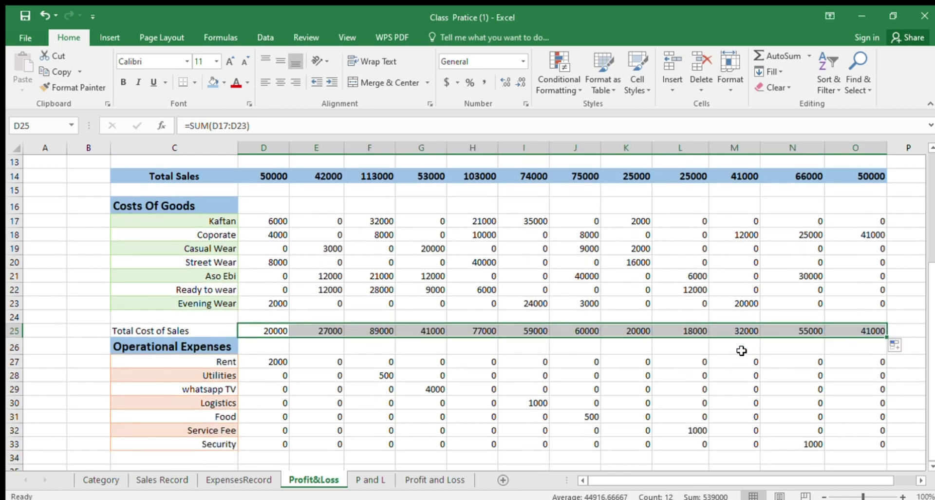
- Insert two blank rows between the Total Cost of Sales row and the Operational Expenses heading
{"action": "left_click", "coordinate": [15, 346]}
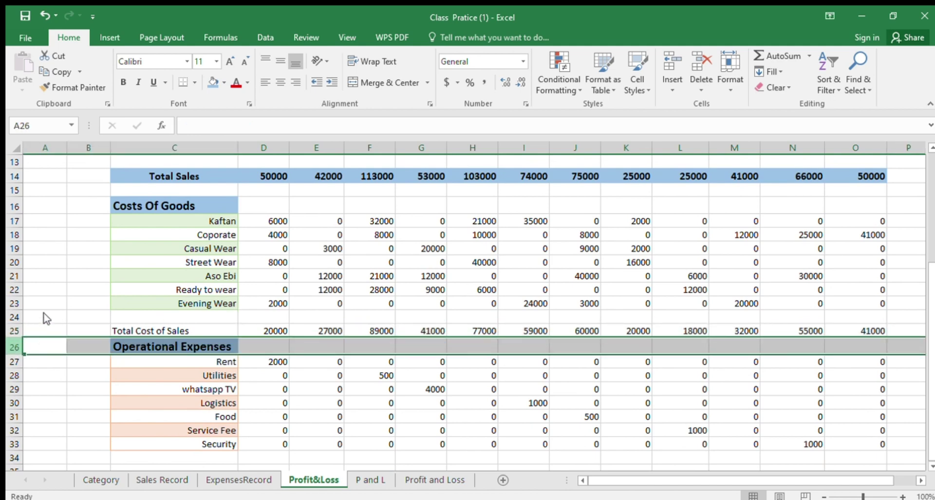
{"action": "key", "text": "ctrl+shift+plus"}
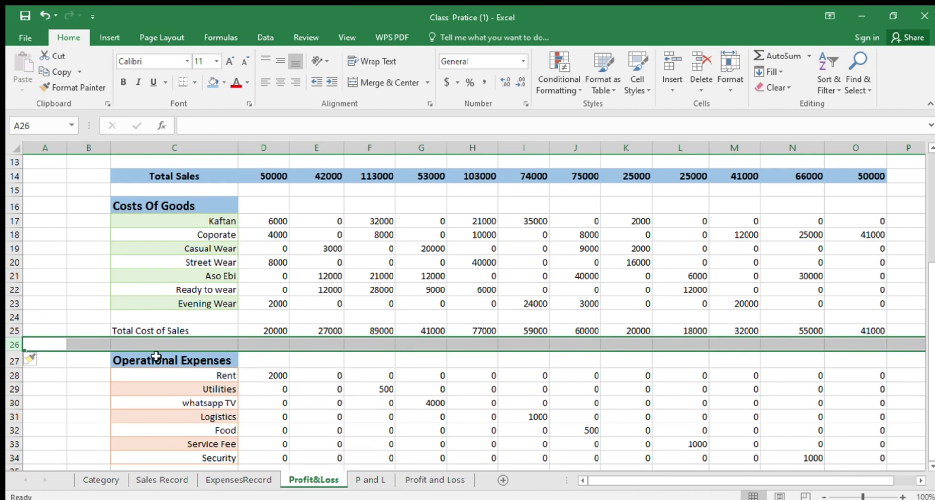
{"action": "left_click", "coordinate": [146, 345]}
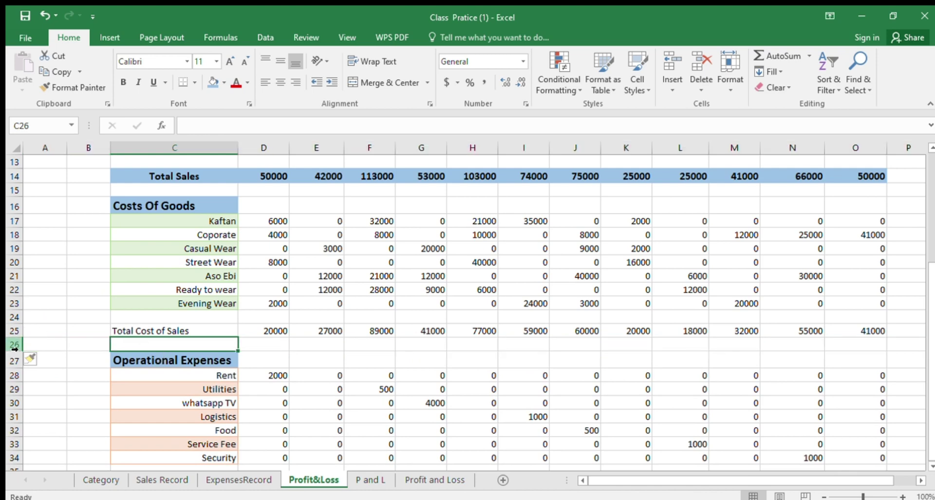
{"action": "left_click", "coordinate": [14, 344]}
{"action": "key", "text": "ctrl+shift+plus"}
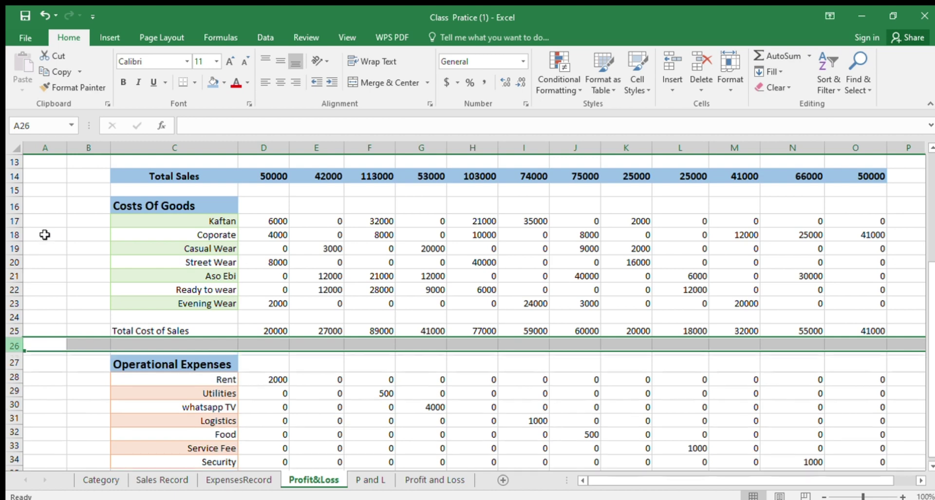
- Enter the label "Gross Profit" in C27, above the Operational Expenses heading
{"action": "left_click", "coordinate": [122, 356]}
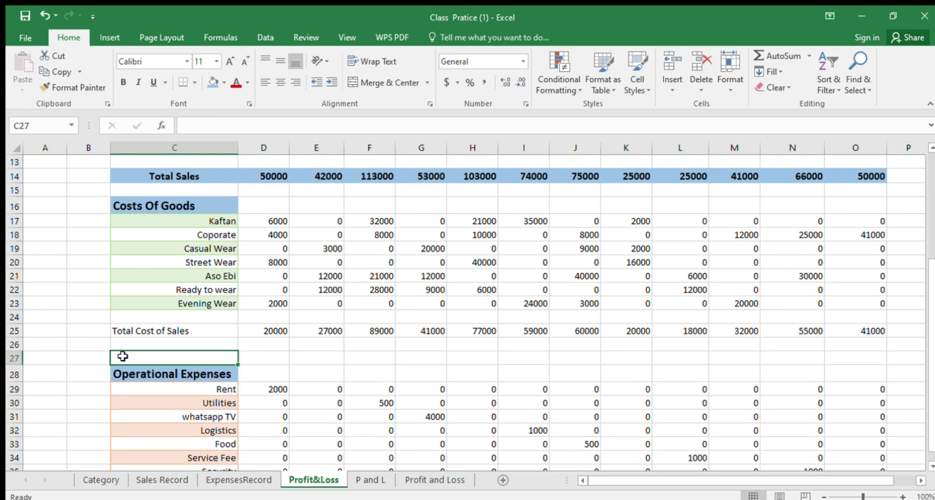
{"action": "type", "text": "Gross"}
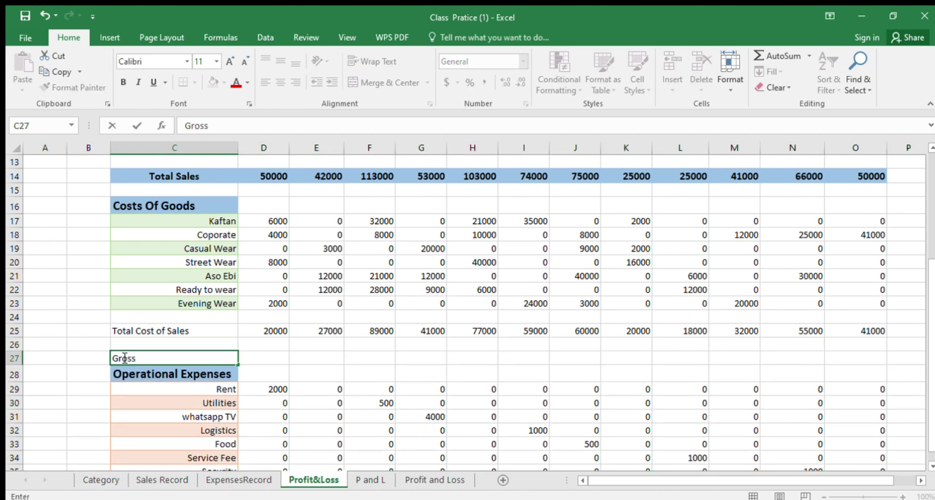
{"action": "type", "text": " Profot"}
{"action": "key", "text": "Left"}
{"action": "key", "text": "Left"}
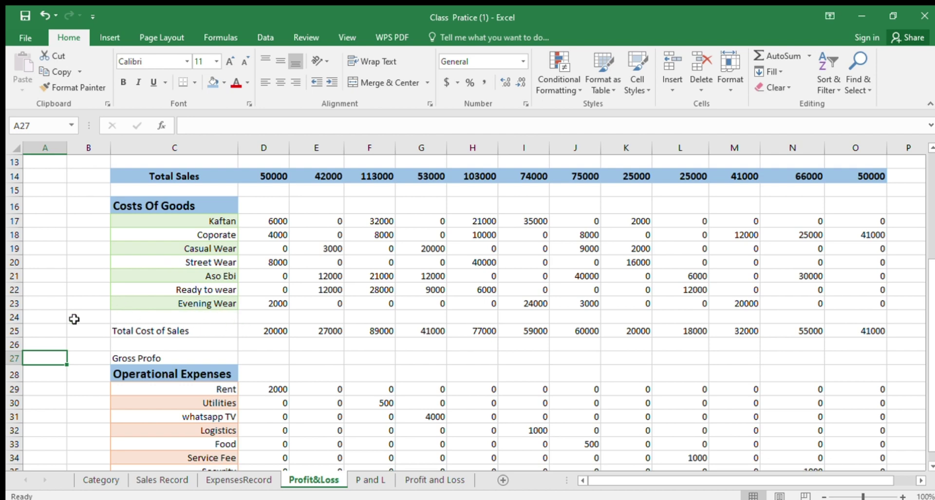
{"action": "double_click", "coordinate": [163, 357]}
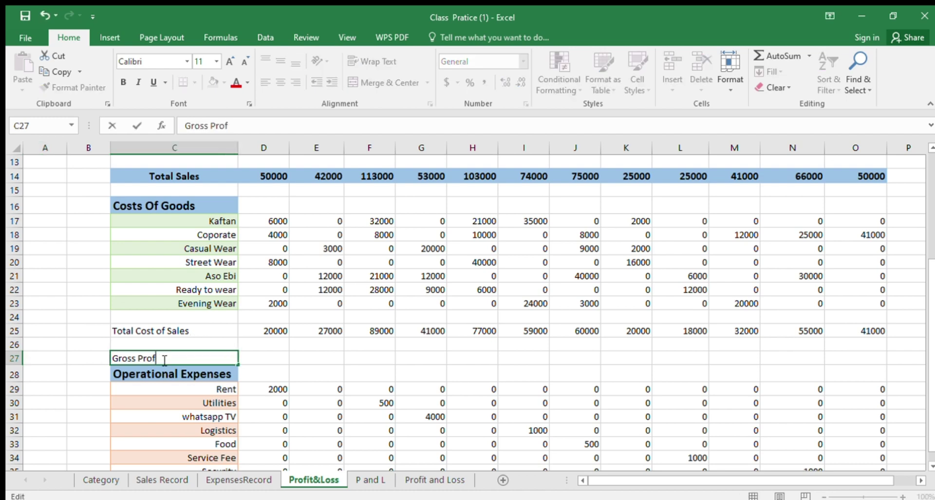
- Calculate January's gross profit in D27 with =(D14-D25) and fill the formula across to O27
{"action": "left_click", "coordinate": [242, 361]}
{"action": "type", "text": "+"}
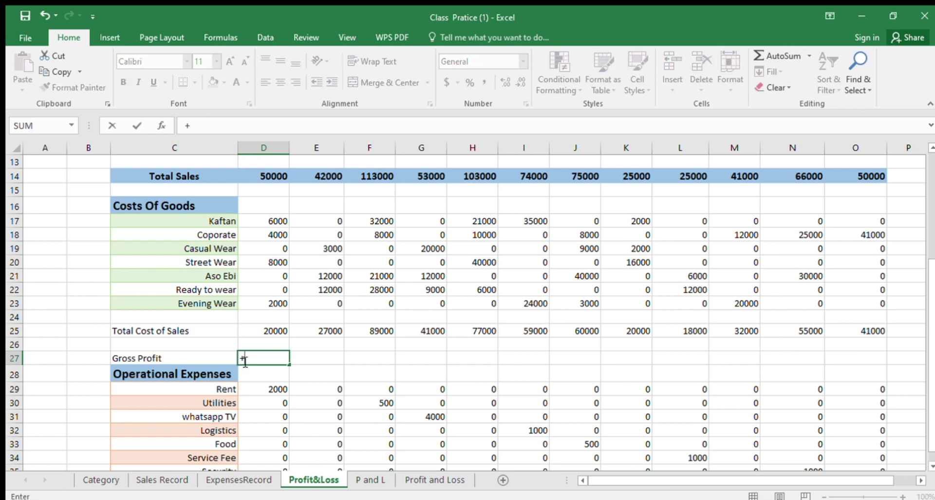
{"action": "key", "text": "Escape"}
{"action": "type", "text": "=("}
{"action": "left_click", "coordinate": [284, 182]}
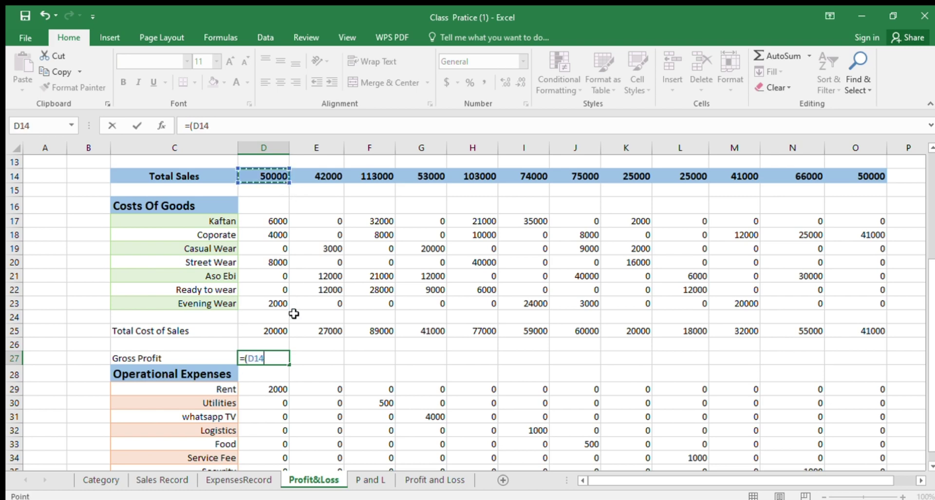
{"action": "type", "text": "-"}
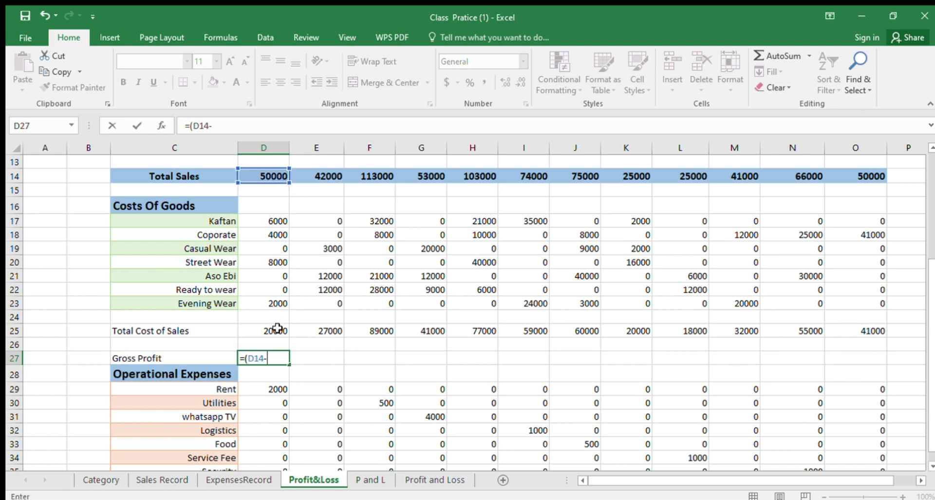
{"action": "left_click", "coordinate": [276, 329]}
{"action": "type", "text": ")"}
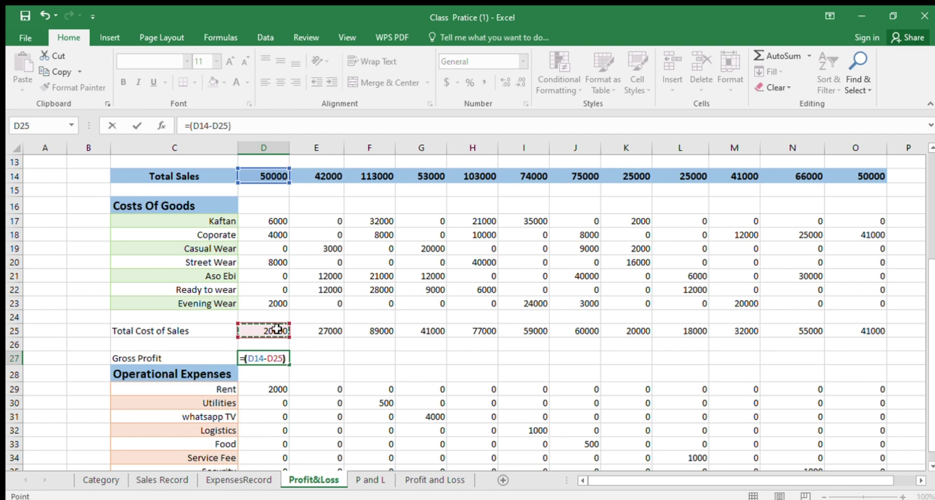
{"action": "key", "text": "Return"}
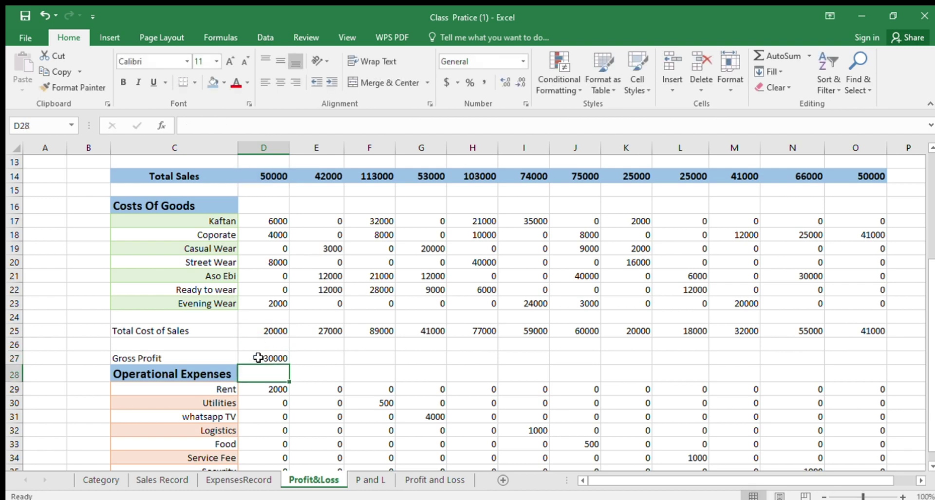
{"action": "left_click", "coordinate": [273, 358]}
{"action": "left_click_drag", "start_coordinate": [290, 365], "coordinate": [858, 342]}
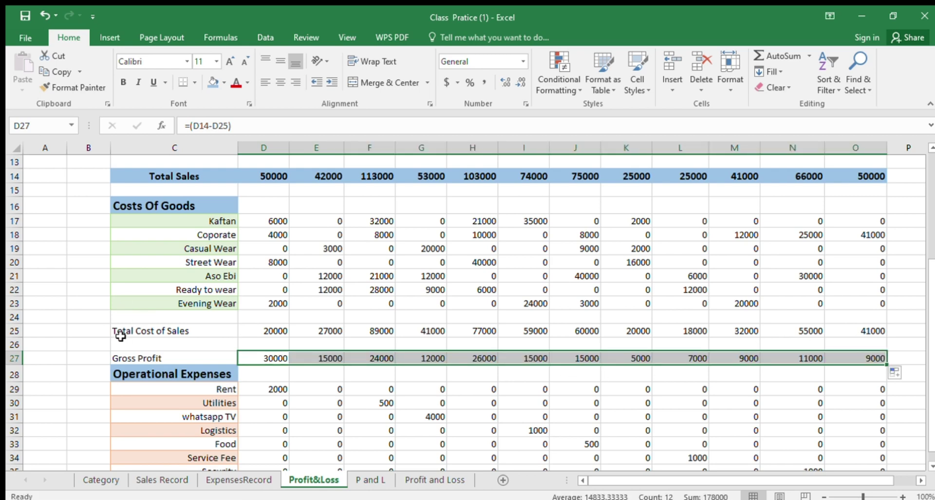
- Copy the Total Sales label's formatting onto the Total Cost of Sales row C25:O25 and the Gross Profit row C27:O27
{"action": "left_click_drag", "start_coordinate": [119, 330], "coordinate": [842, 332]}
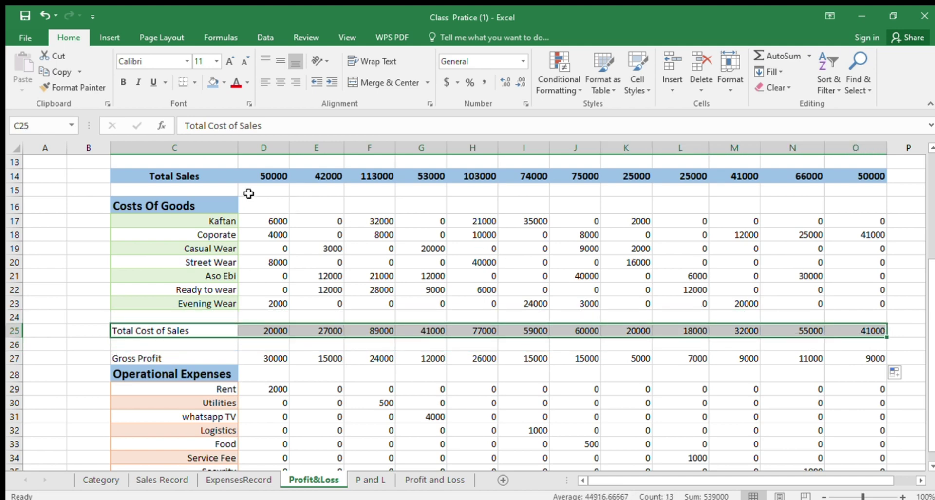
{"action": "left_click", "coordinate": [212, 176]}
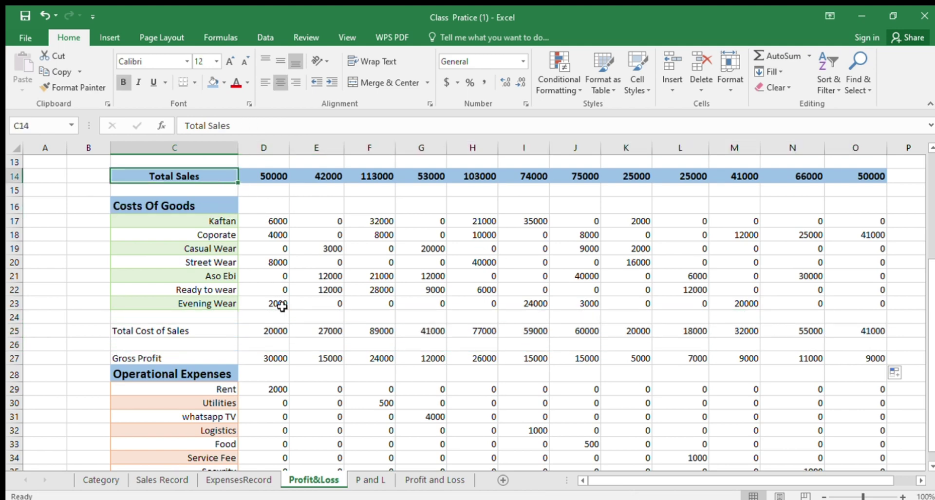
{"action": "left_click", "coordinate": [69, 86]}
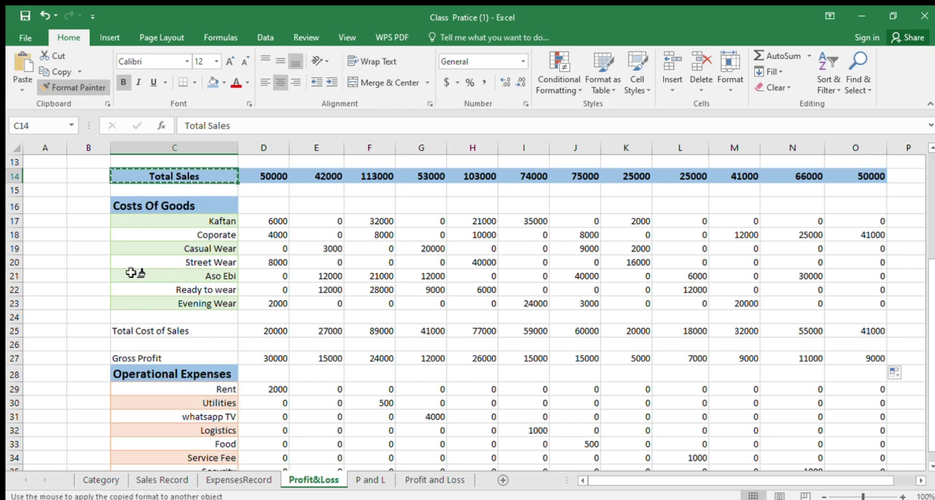
{"action": "mouse_move", "coordinate": [131, 329]}
{"action": "left_mouse_down"}
{"action": "mouse_move", "coordinate": [271, 319]}
{"action": "mouse_move", "coordinate": [862, 330]}
{"action": "left_mouse_up"}
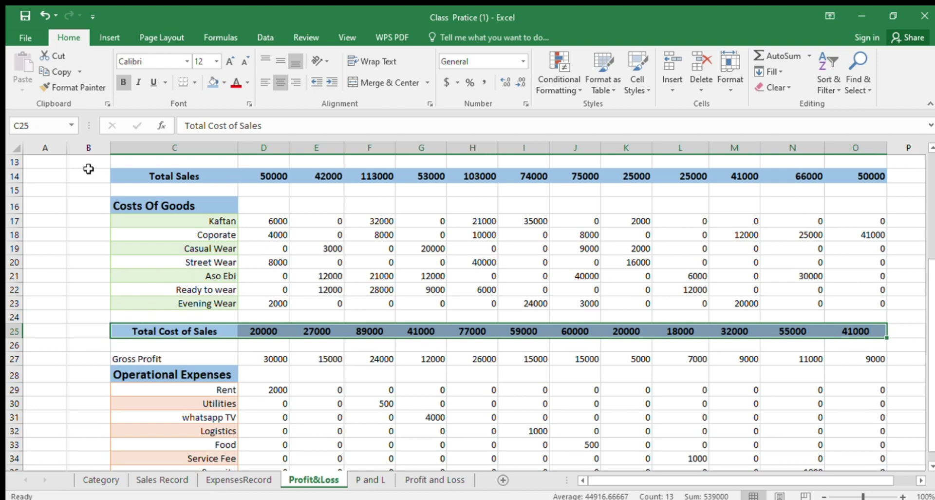
{"action": "left_click", "coordinate": [58, 87]}
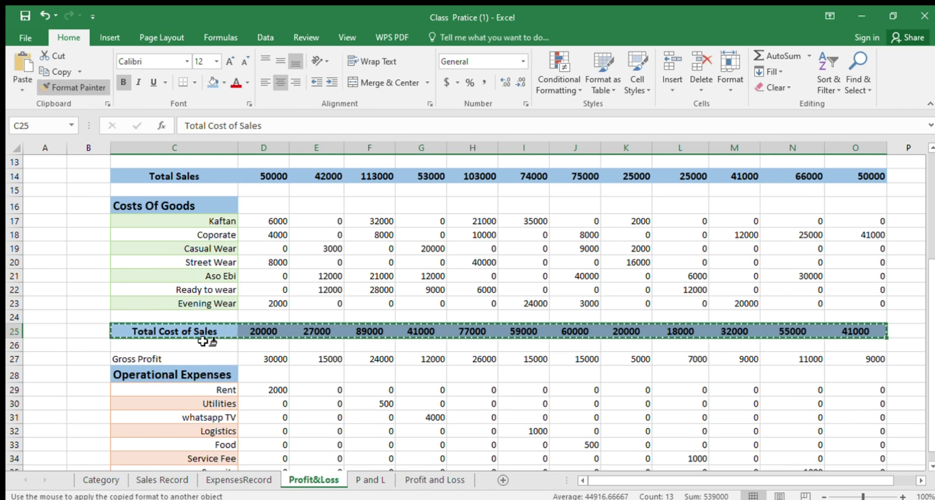
{"action": "mouse_move", "coordinate": [146, 358]}
{"action": "left_mouse_down"}
{"action": "mouse_move", "coordinate": [478, 349]}
{"action": "mouse_move", "coordinate": [764, 365]}
{"action": "mouse_move", "coordinate": [867, 361]}
{"action": "left_mouse_up"}
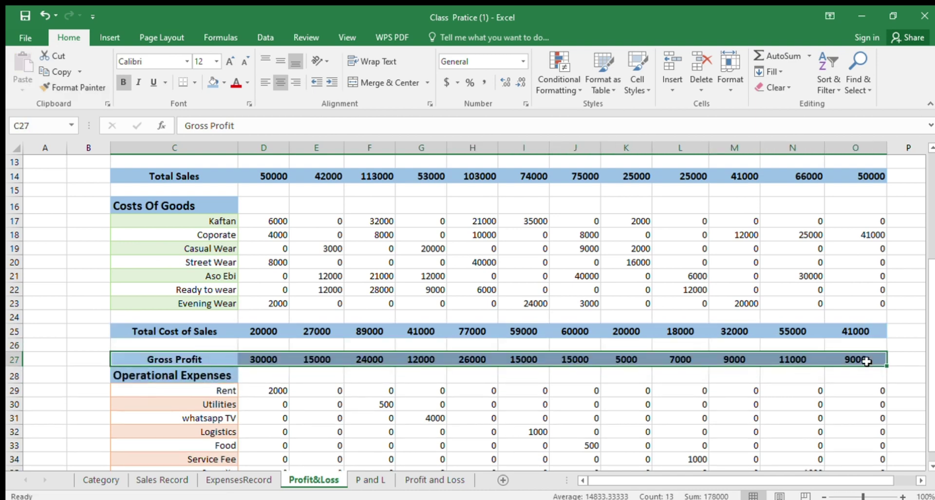
{"action": "left_click", "coordinate": [281, 345]}
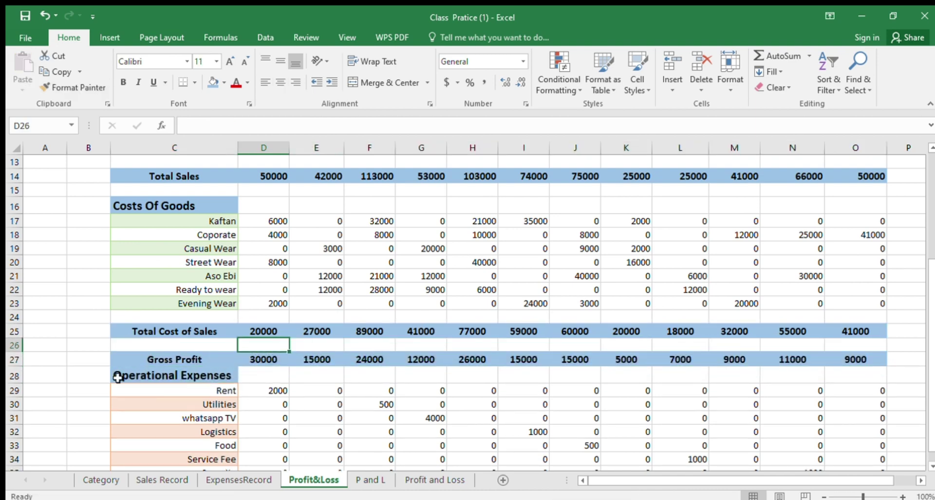
- Insert a blank row between Gross Profit and the Operational Expenses heading and clear its blue shading
{"action": "left_click", "coordinate": [6, 375]}
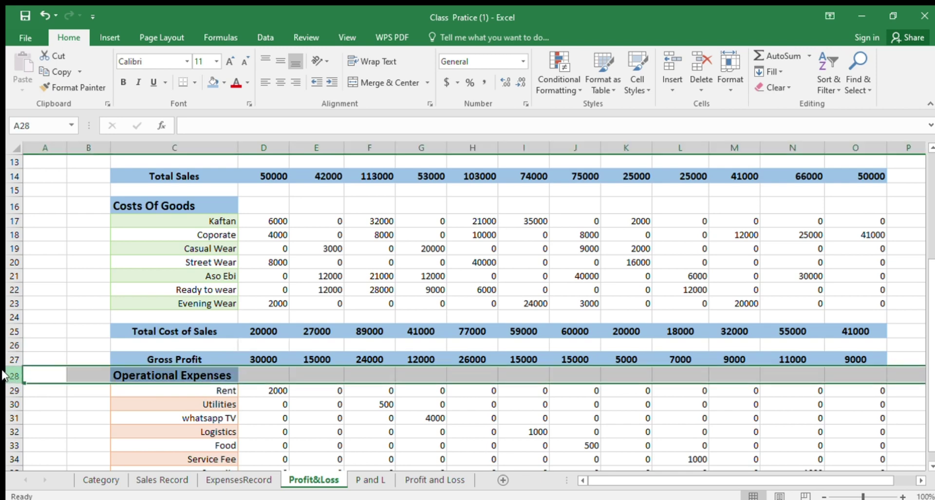
{"action": "key", "text": "ctrl+shift+plus"}
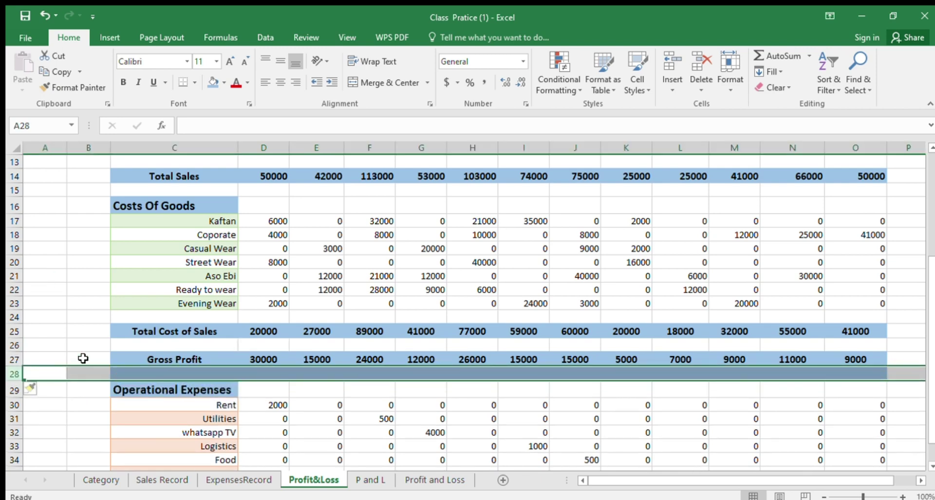
{"action": "left_click", "coordinate": [222, 78]}
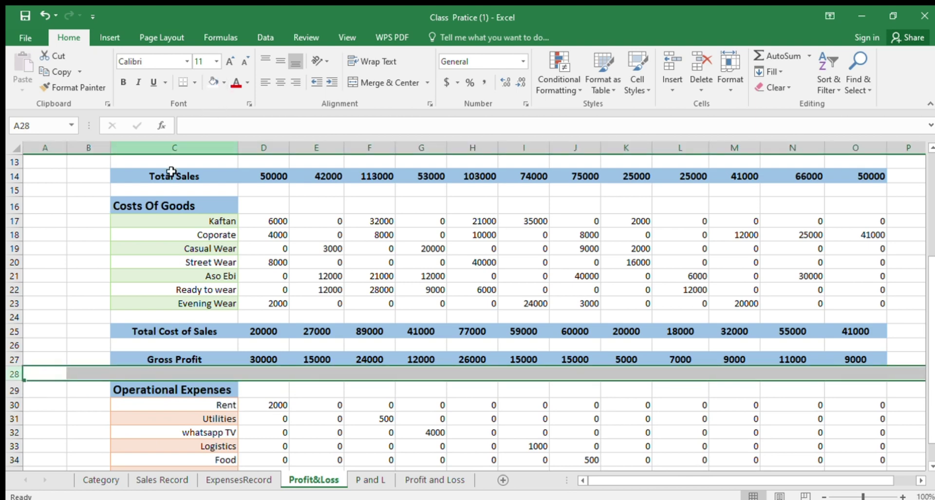
{"action": "left_click", "coordinate": [66, 259]}
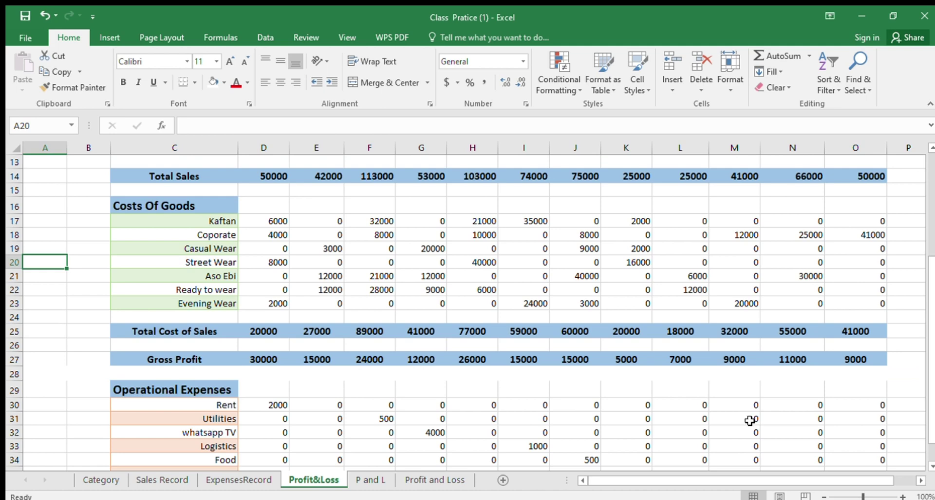
- Enter the label "Total Operational Cost" in C38, below the operational expense rows
{"action": "scroll", "coordinate": [750, 420], "scroll_direction": "down", "scroll_amount": 1}
{"action": "scroll", "coordinate": [750, 420], "scroll_direction": "down", "scroll_amount": 1}
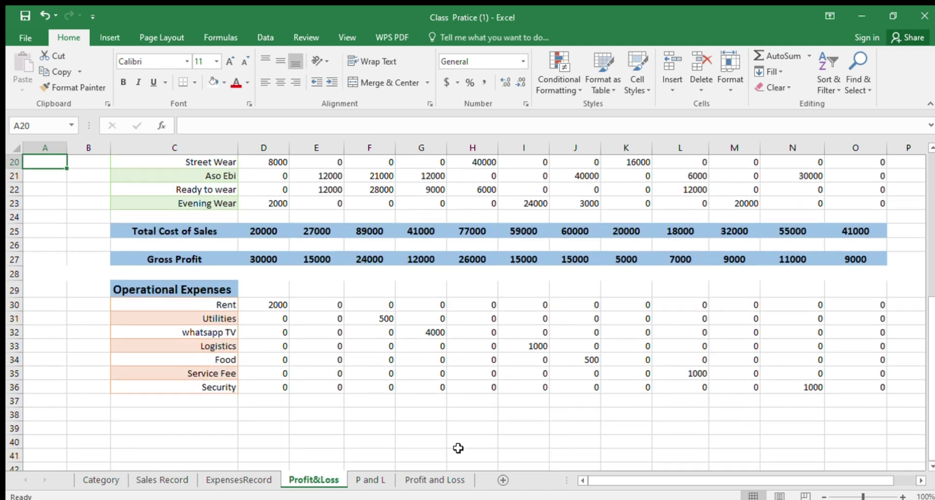
{"action": "left_click", "coordinate": [142, 401]}
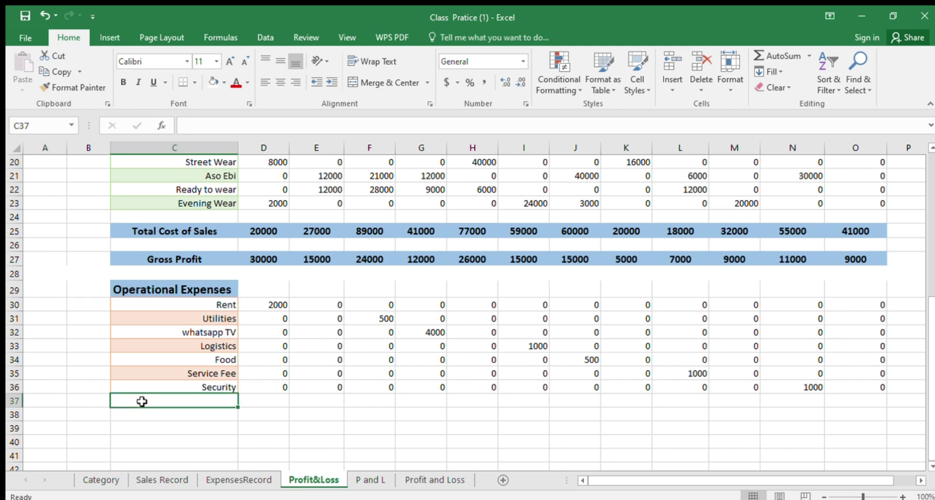
{"action": "type", "text": "T"}
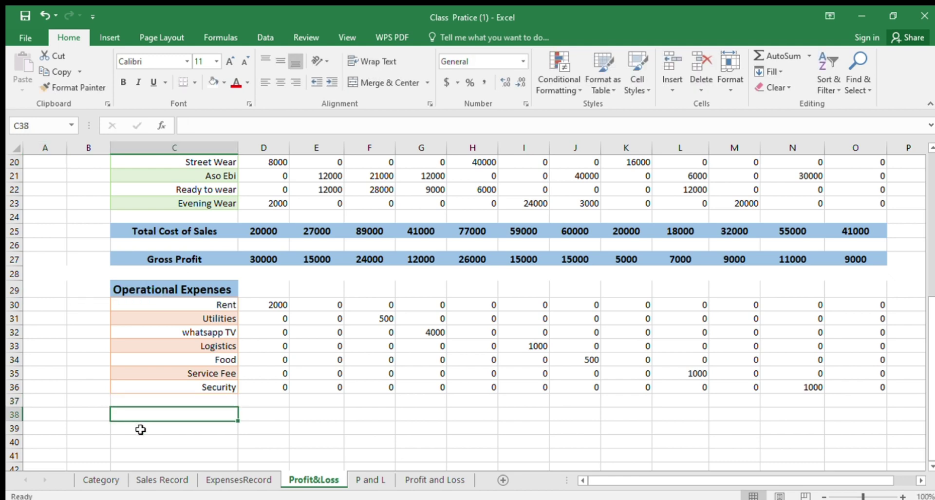
{"action": "left_click", "coordinate": [143, 427]}
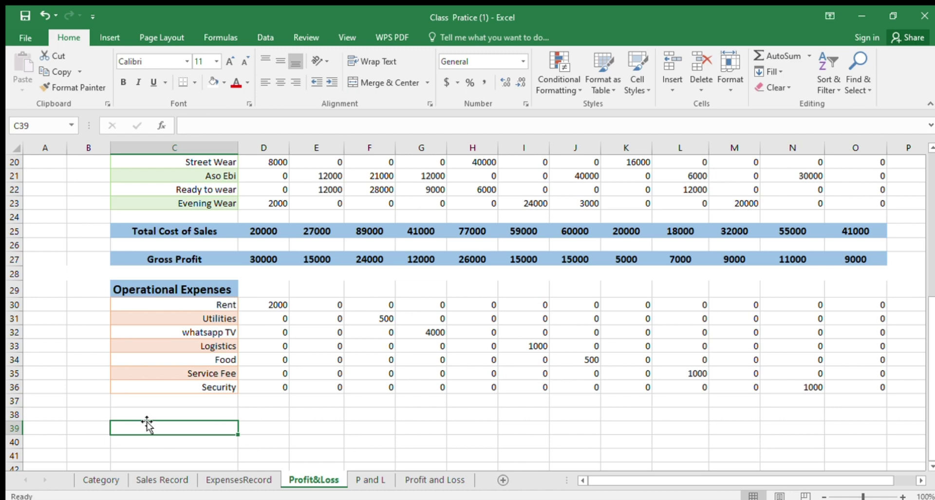
{"action": "left_click", "coordinate": [149, 413]}
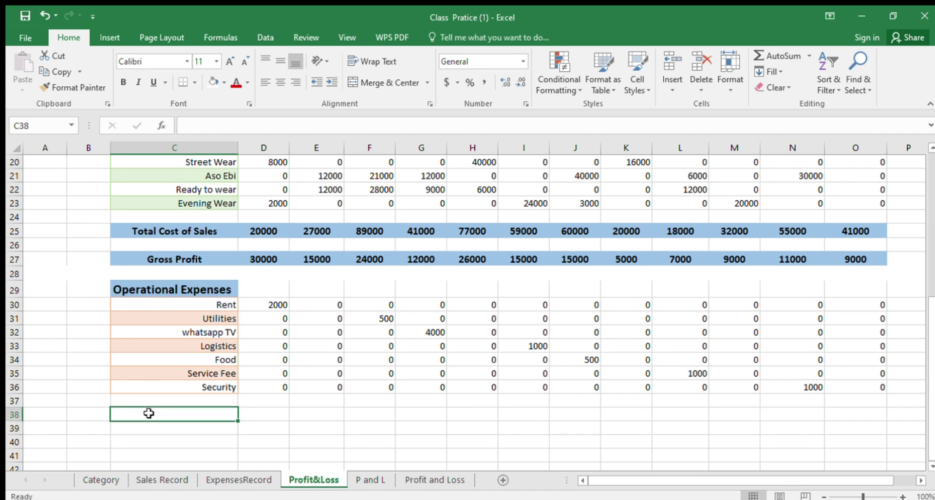
{"action": "type", "text": "Total Operational Cost"}
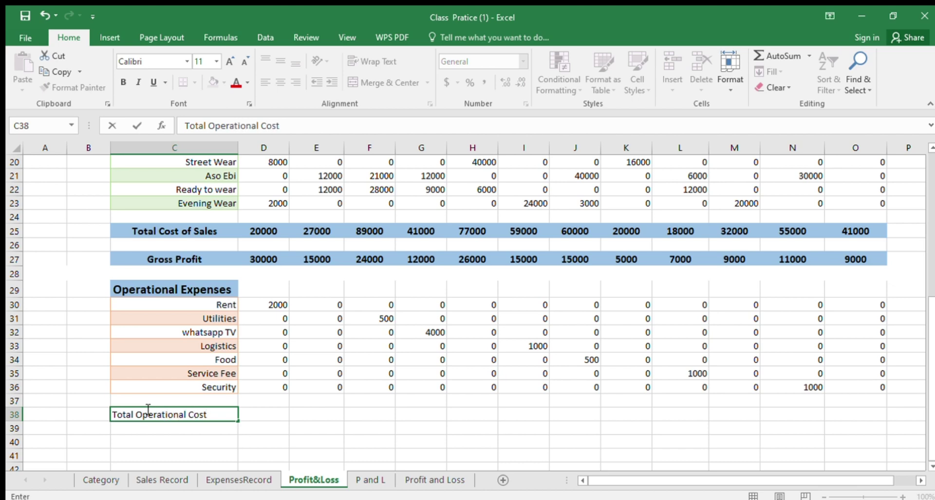
- Total January's operational expenses in D38 with =SUM(D30:D36) and fill the formula across to O38
{"action": "left_click", "coordinate": [251, 418]}
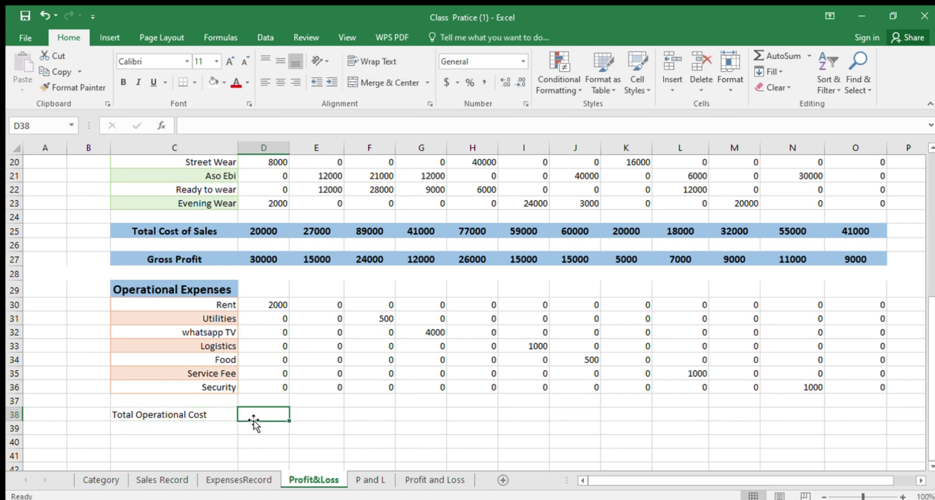
{"action": "type", "text": "="}
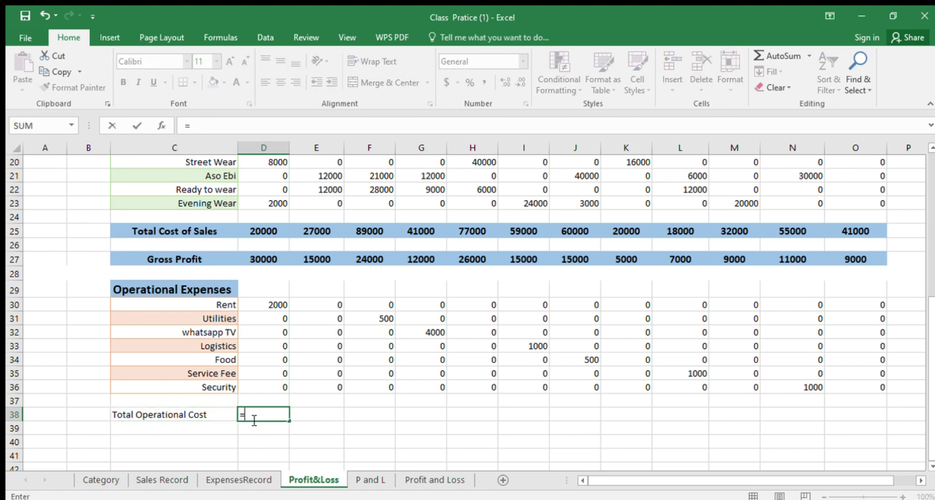
{"action": "type", "text": "sum("}
{"action": "left_click_drag", "start_coordinate": [265, 302], "coordinate": [261, 386]}
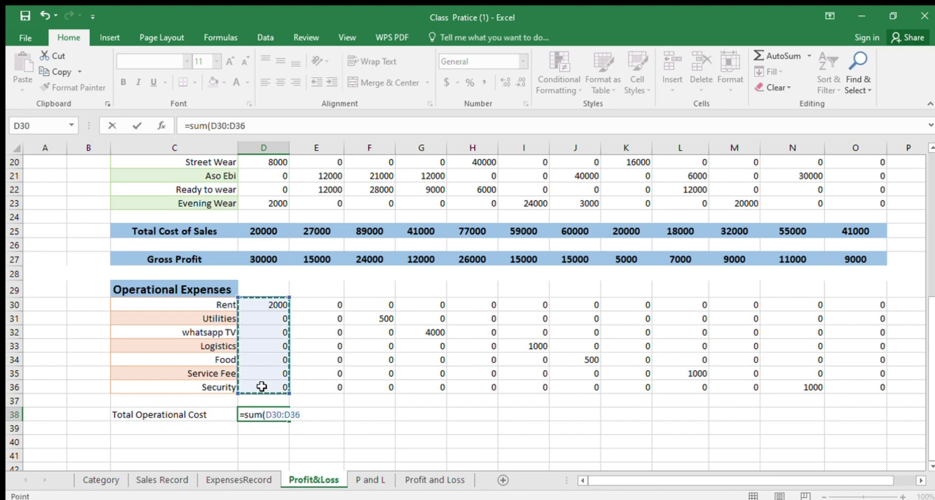
{"action": "type", "text": ")"}
{"action": "key", "text": "Return"}
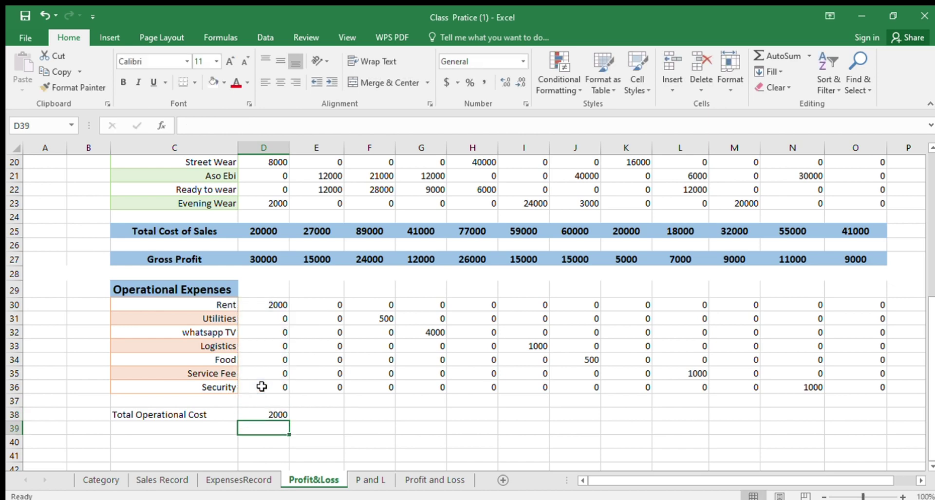
{"action": "left_click", "coordinate": [266, 414]}
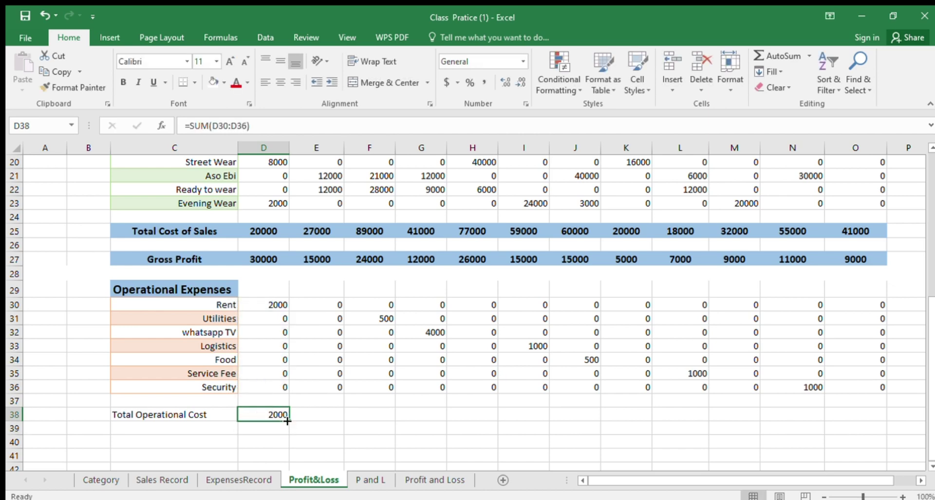
{"action": "left_click_drag", "start_coordinate": [289, 421], "coordinate": [856, 398]}
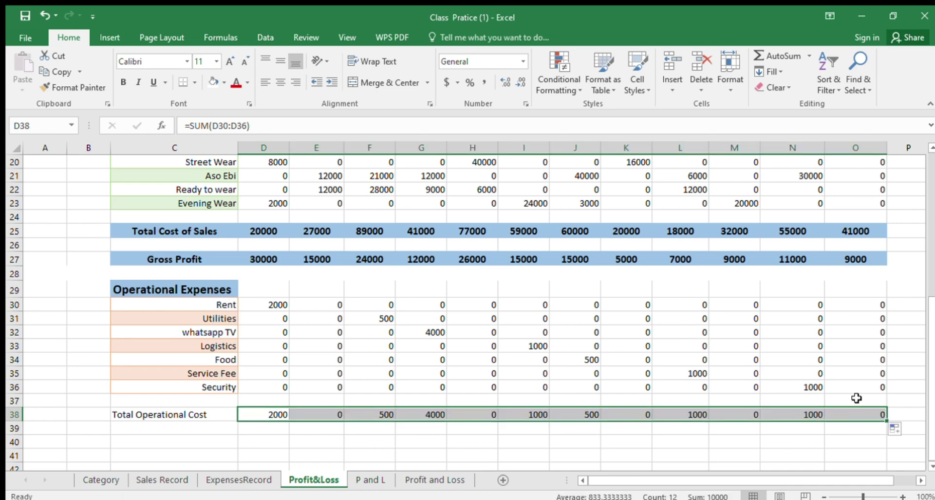
- Enter the label "Net Profit" in C41, below the Total Operational Cost row
{"action": "left_click", "coordinate": [131, 454]}
{"action": "type", "text": "Het"}
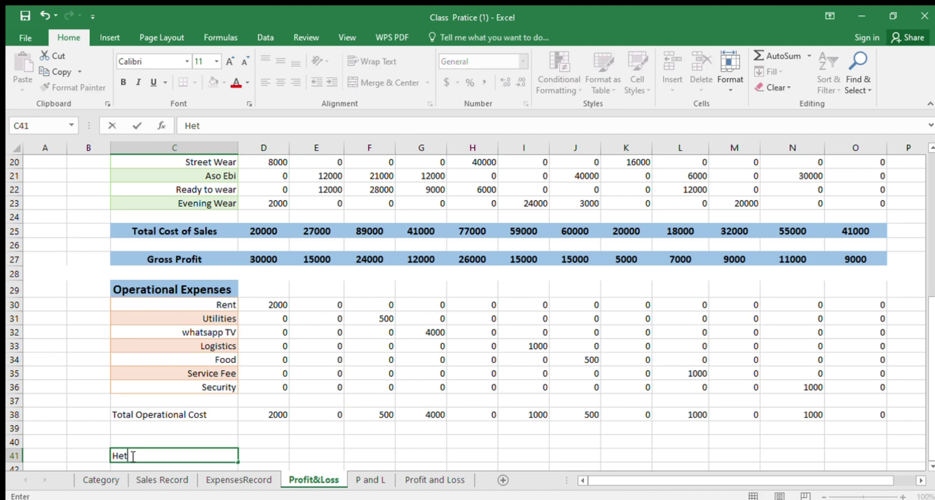
{"action": "key", "text": "BackSpace"}
{"action": "key", "text": "BackSpace"}
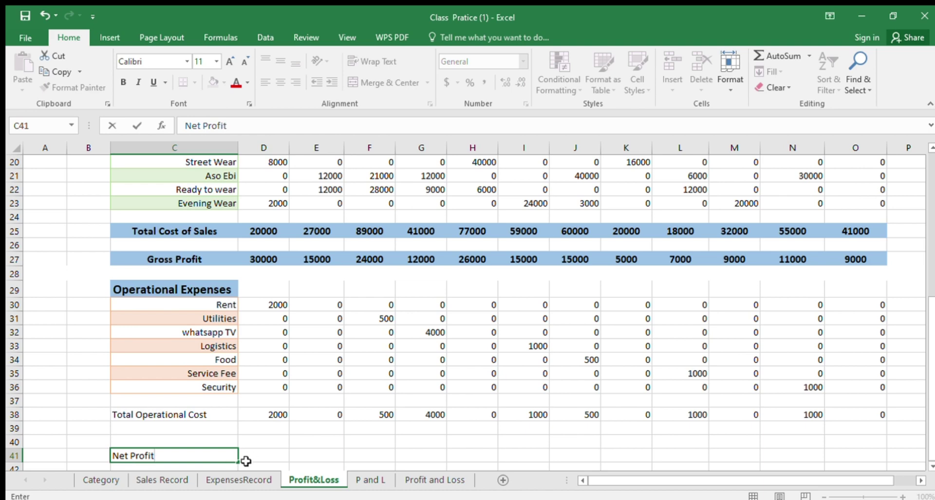
- Calculate January's net profit in D41 with =(D27-D38) and fill the formula across to O41
{"action": "scroll", "coordinate": [280, 405], "scroll_direction": "down", "scroll_amount": 1}
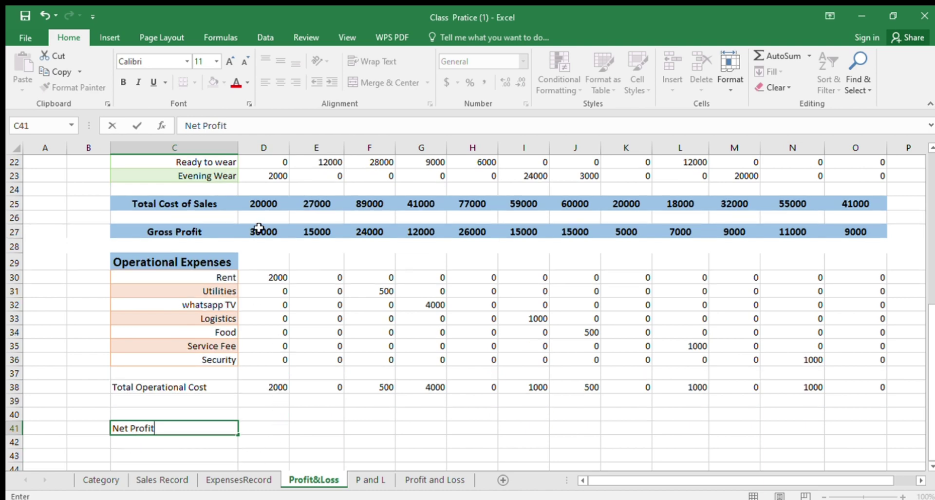
{"action": "left_click", "coordinate": [256, 430]}
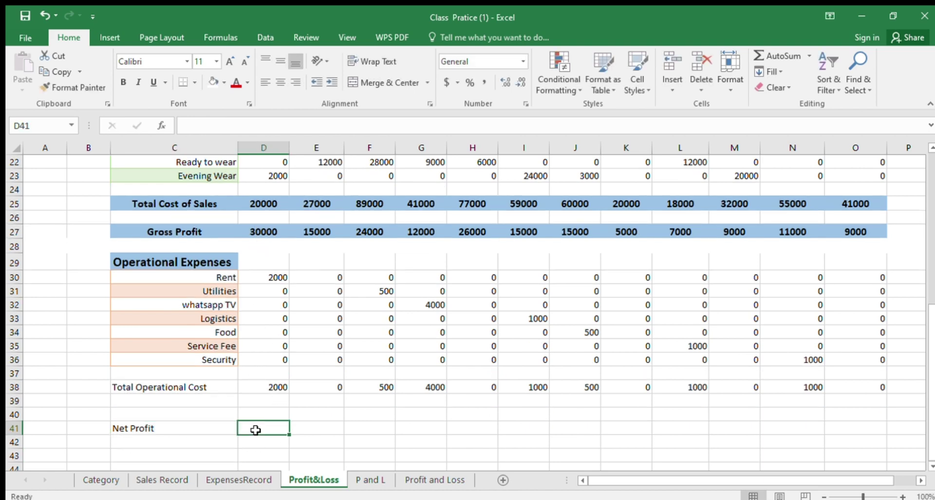
{"action": "type", "text": "="}
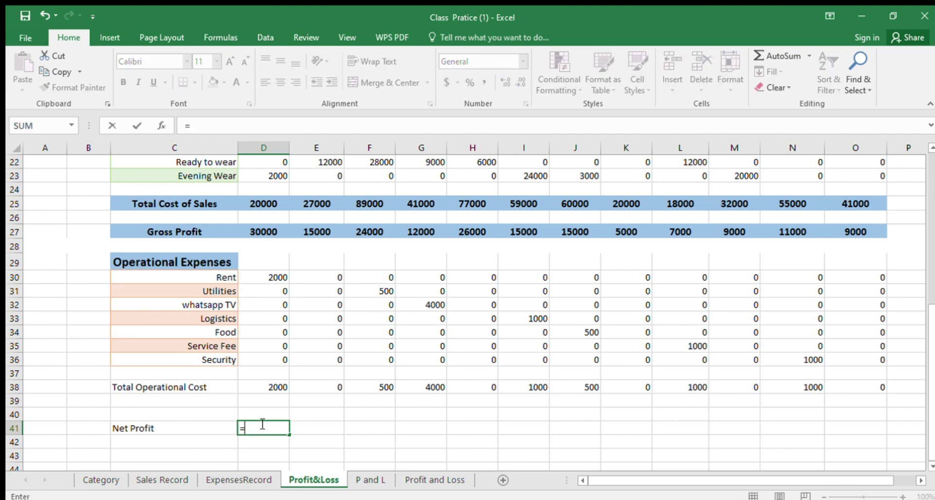
{"action": "type", "text": "("}
{"action": "left_click", "coordinate": [267, 232]}
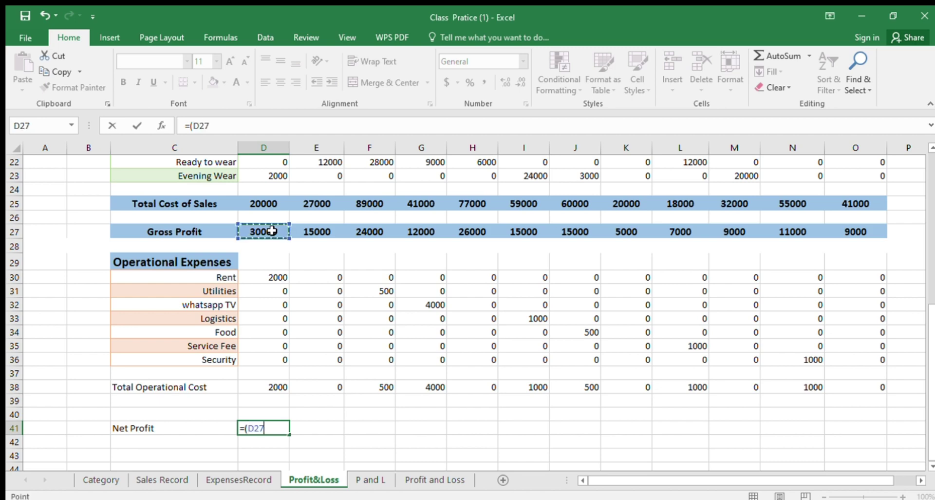
{"action": "type", "text": "-"}
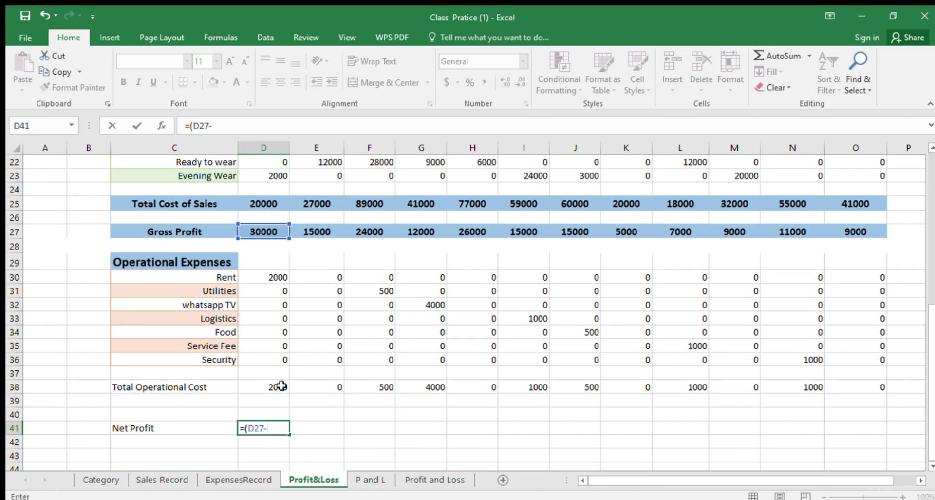
{"action": "left_click", "coordinate": [281, 387]}
{"action": "type", "text": ")"}
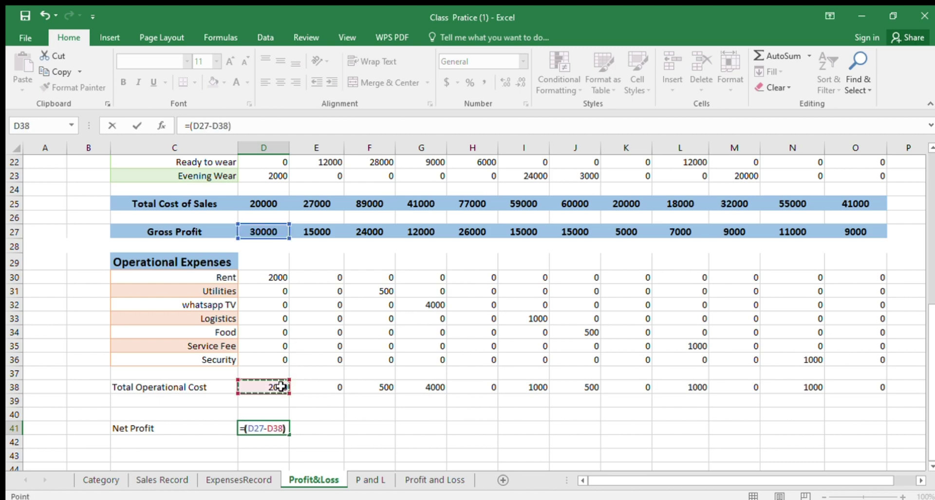
{"action": "key", "text": "Return"}
{"action": "left_click", "coordinate": [285, 434]}
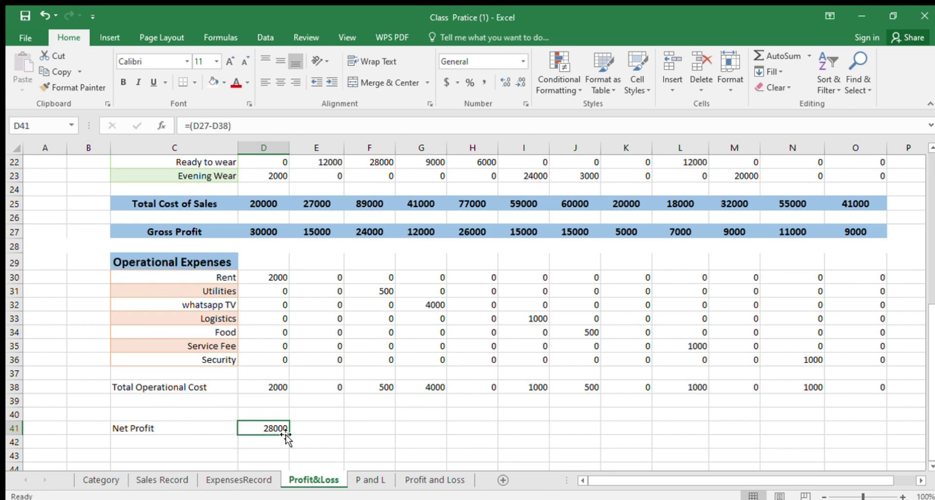
{"action": "left_click_drag", "start_coordinate": [288, 434], "coordinate": [868, 388]}
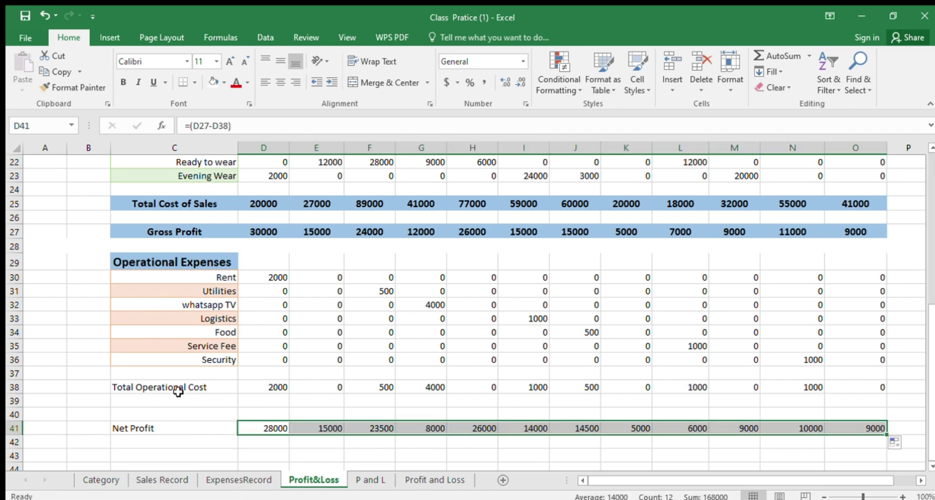
- Copy the Gross Profit label's formatting onto the Total Operational Cost row C38:O38 and the Net Profit row C41:O41
{"action": "left_click", "coordinate": [141, 233]}
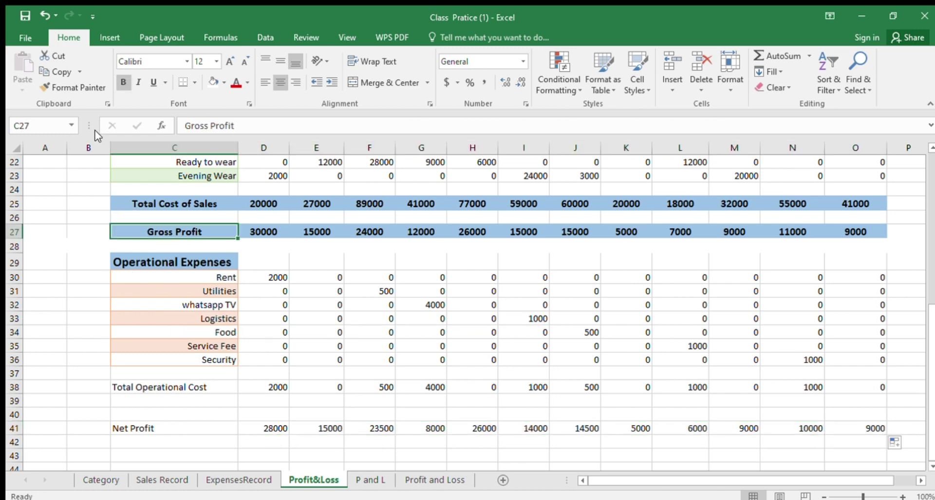
{"action": "left_click", "coordinate": [69, 87]}
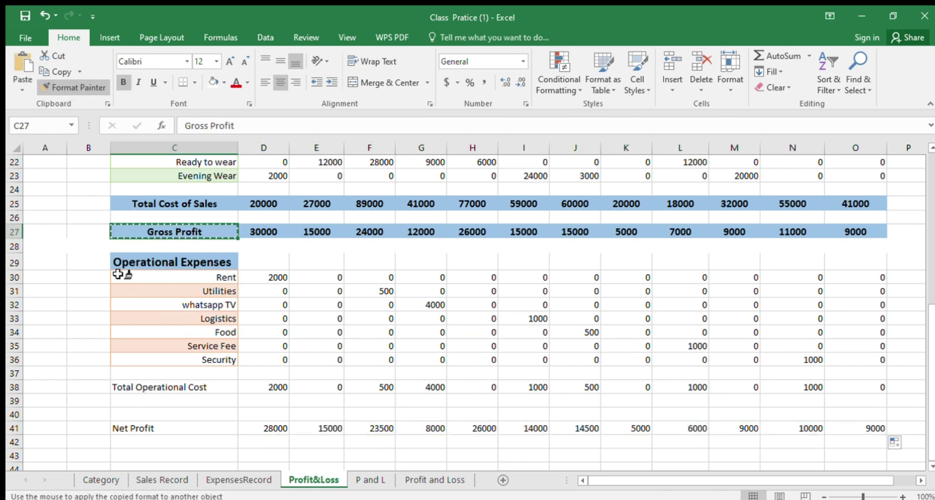
{"action": "left_click", "coordinate": [227, 388]}
{"action": "left_click_drag", "start_coordinate": [226, 388], "coordinate": [835, 385]}
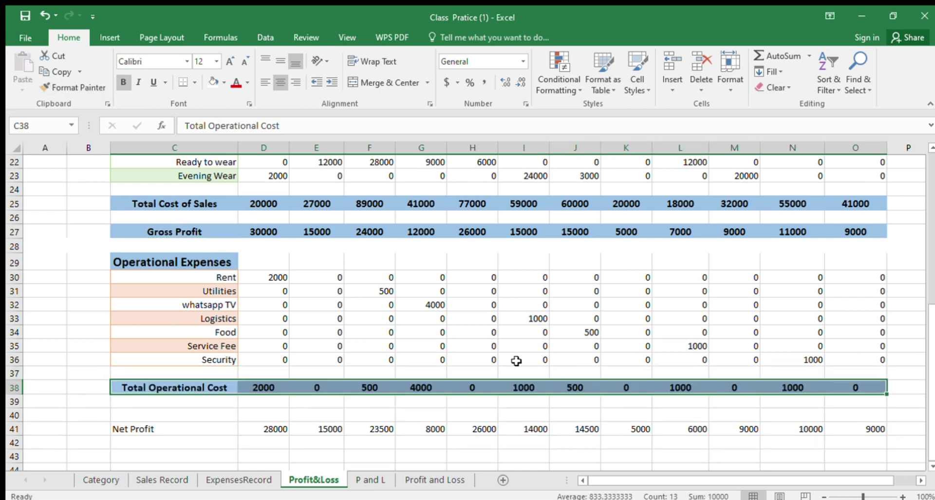
{"action": "left_click", "coordinate": [78, 87]}
{"action": "mouse_move", "coordinate": [120, 427]}
{"action": "left_mouse_down"}
{"action": "mouse_move", "coordinate": [591, 427]}
{"action": "mouse_move", "coordinate": [806, 441]}
{"action": "mouse_move", "coordinate": [838, 428]}
{"action": "left_mouse_up"}
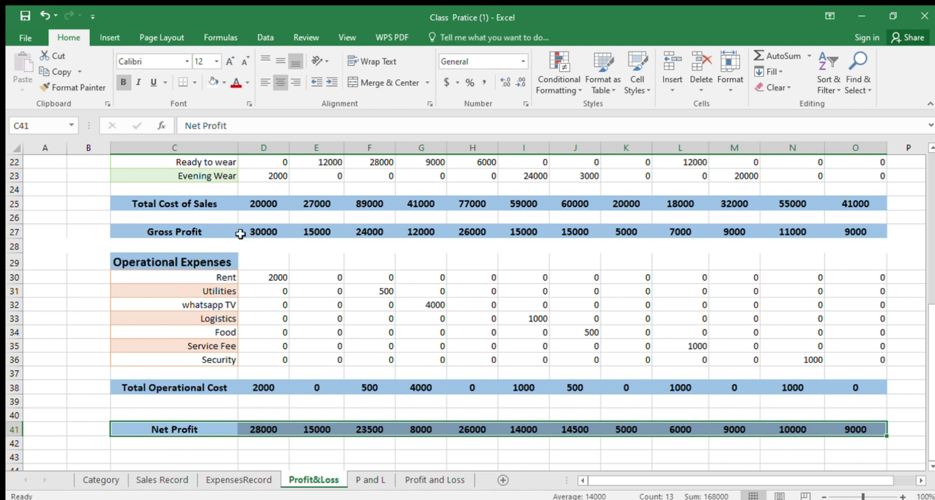
- Set the font size of the Net Profit row C41:O41 to 14
{"action": "left_click", "coordinate": [227, 63]}
{"action": "left_click", "coordinate": [227, 62]}
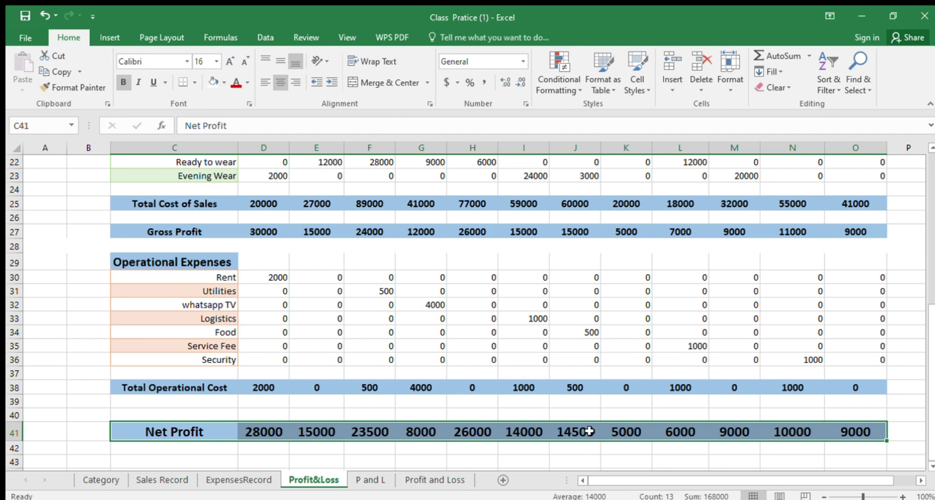
{"action": "left_click", "coordinate": [240, 62]}
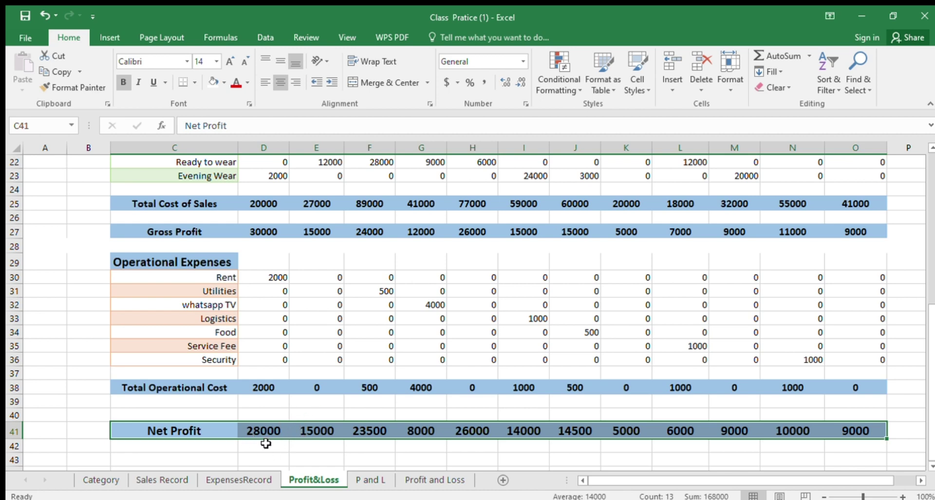
- Review the whole profit and loss statement, from the monthly sales and costs of goods down to operational expenses and net profit
{"action": "scroll", "coordinate": [294, 355], "scroll_direction": "up", "scroll_amount": 5}
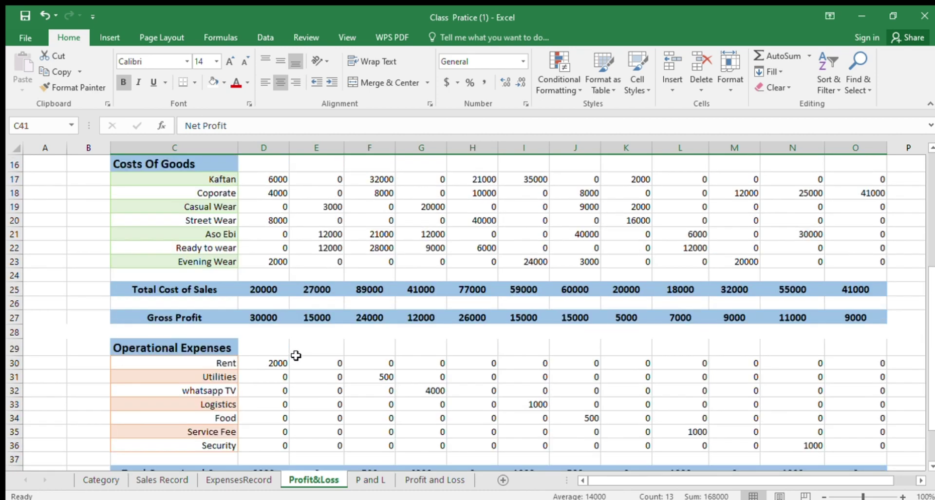
{"action": "scroll", "coordinate": [296, 356], "scroll_direction": "up", "scroll_amount": 1}
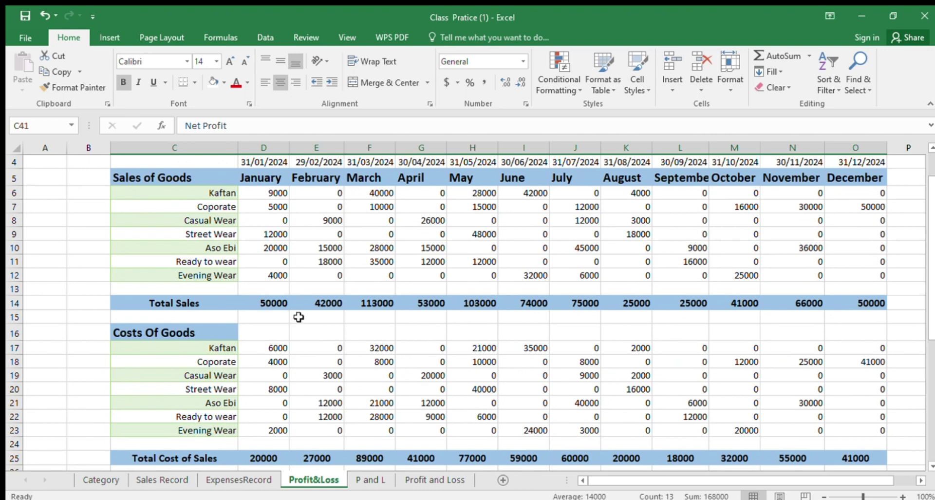
{"action": "scroll", "coordinate": [307, 340], "scroll_direction": "down", "scroll_amount": 6}
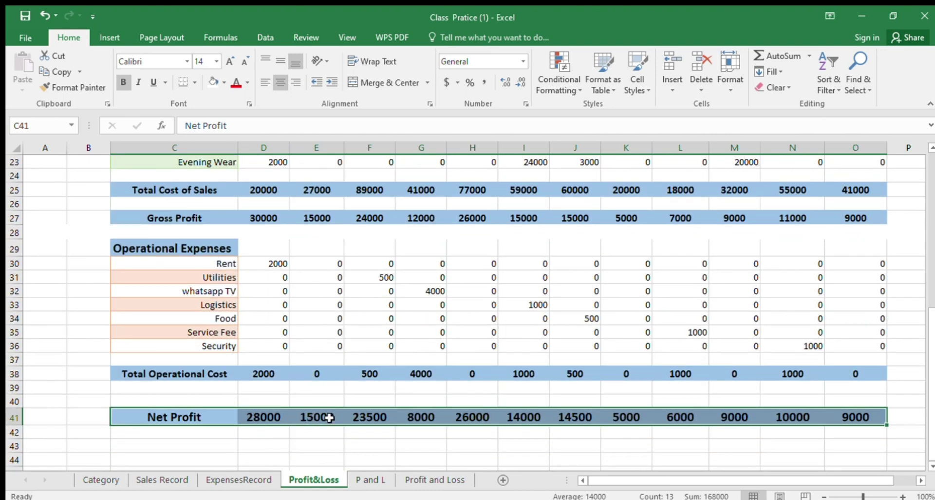
{"action": "scroll", "coordinate": [317, 344], "scroll_direction": "up", "scroll_amount": 5}
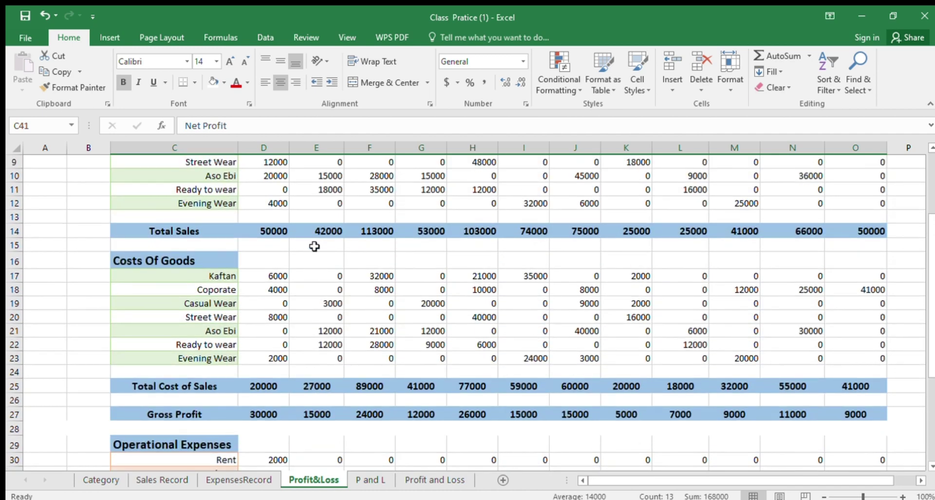
{"action": "scroll", "coordinate": [327, 237], "scroll_direction": "up", "scroll_amount": 2}
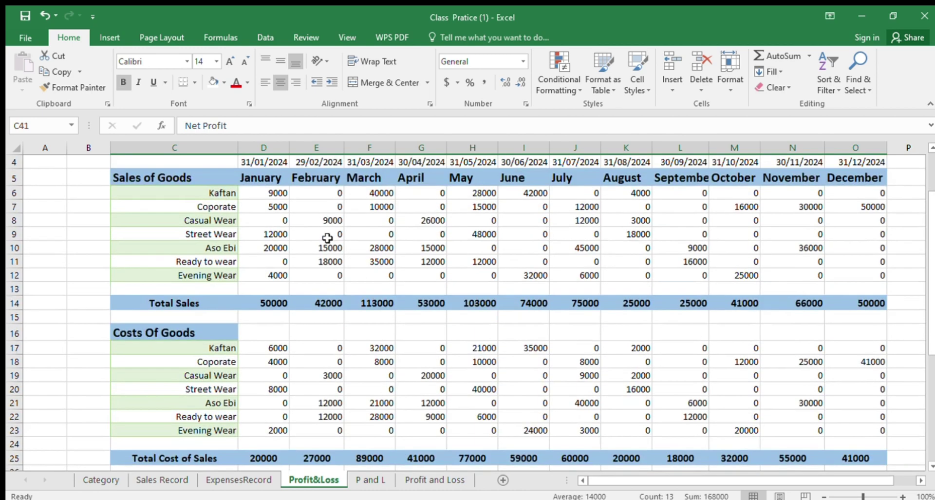
{"action": "scroll", "coordinate": [327, 237], "scroll_direction": "up", "scroll_amount": 1}
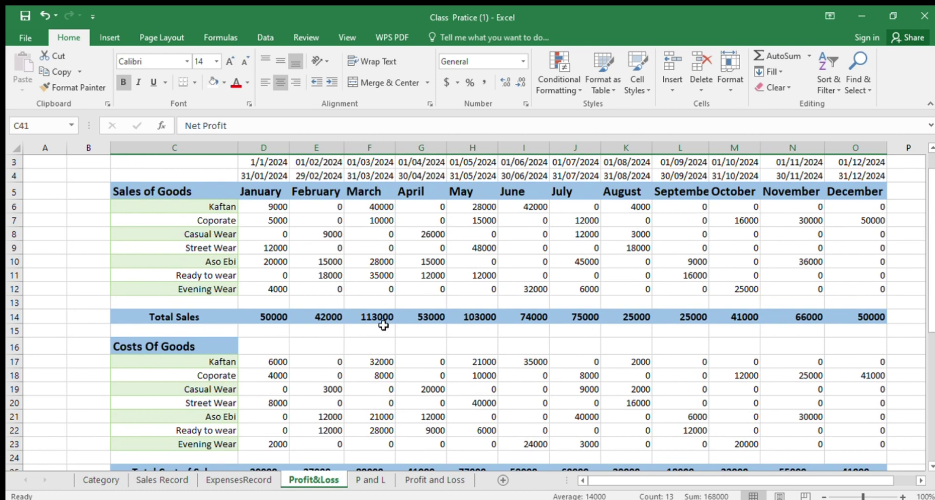
{"action": "scroll", "coordinate": [380, 326], "scroll_direction": "down", "scroll_amount": 7}
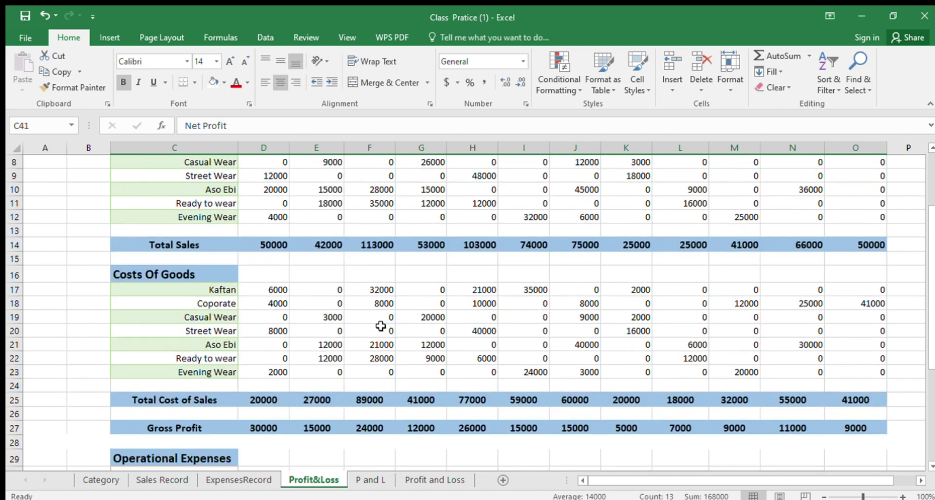
{"action": "scroll", "coordinate": [381, 325], "scroll_direction": "down", "scroll_amount": 1}
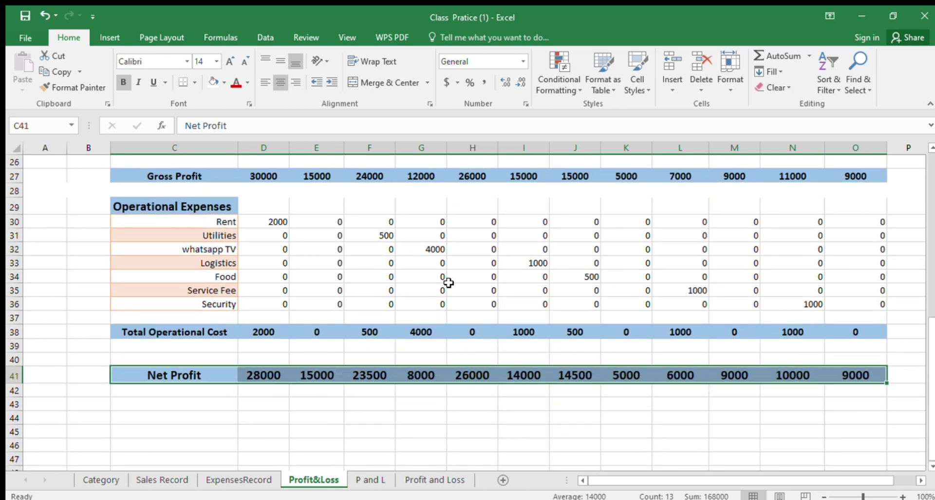
{"action": "scroll", "coordinate": [448, 283], "scroll_direction": "up", "scroll_amount": 2}
{"action": "scroll", "coordinate": [449, 281], "scroll_direction": "down", "scroll_amount": 1}
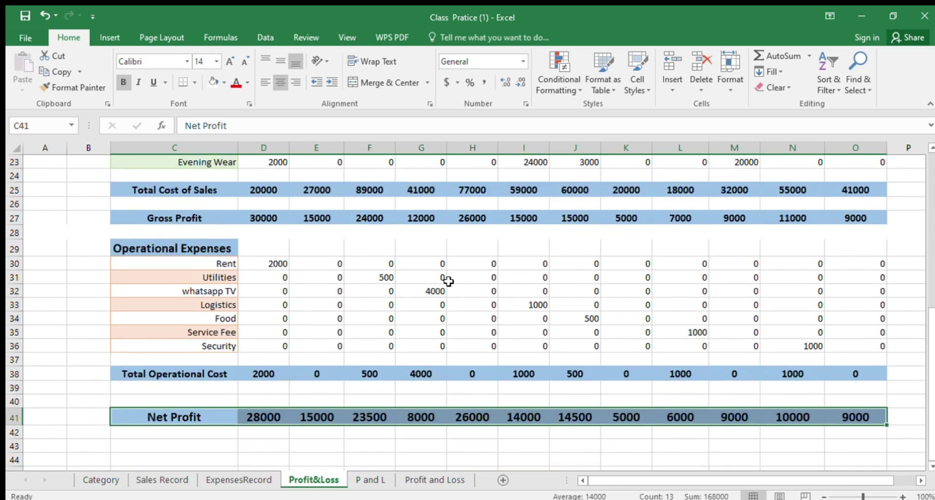
{"action": "scroll", "coordinate": [448, 281], "scroll_direction": "up", "scroll_amount": 1}
{"action": "scroll", "coordinate": [448, 281], "scroll_direction": "down", "scroll_amount": 3}
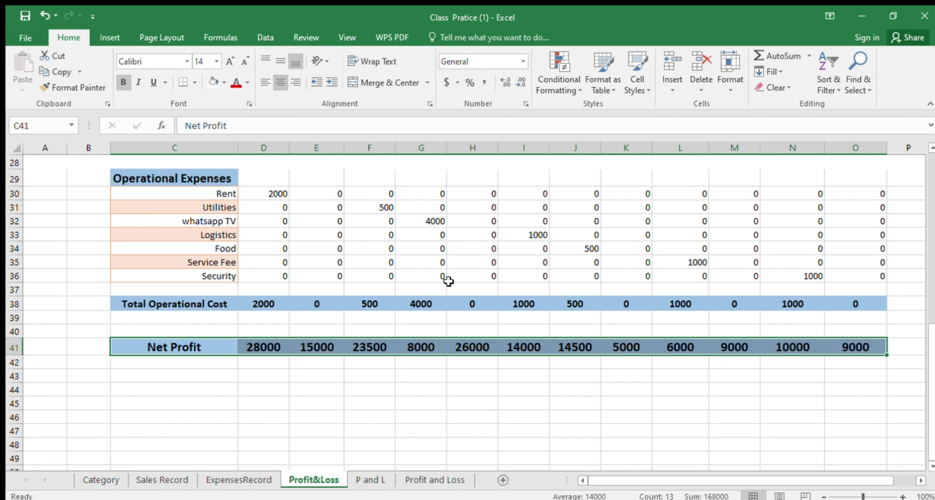
{"action": "scroll", "coordinate": [448, 281], "scroll_direction": "up", "scroll_amount": 4}
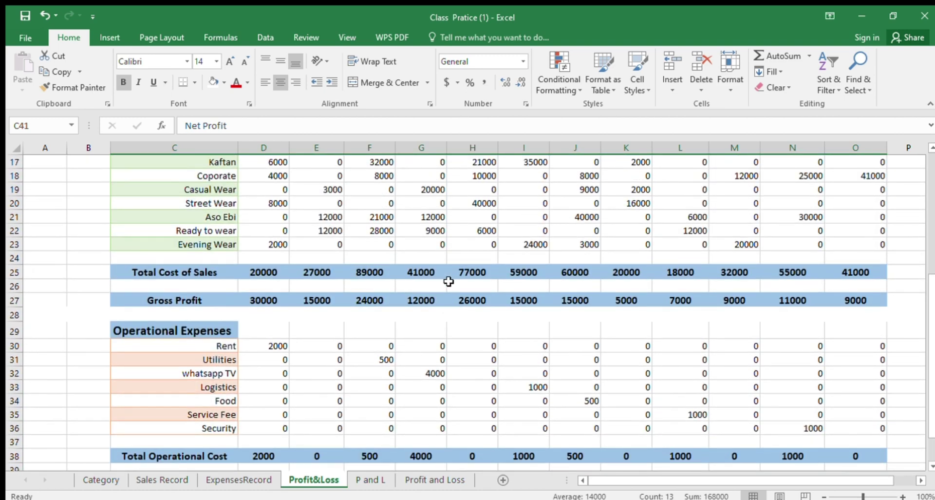
{"action": "scroll", "coordinate": [448, 281], "scroll_direction": "up", "scroll_amount": 3}
{"action": "scroll", "coordinate": [448, 282], "scroll_direction": "down", "scroll_amount": 7}
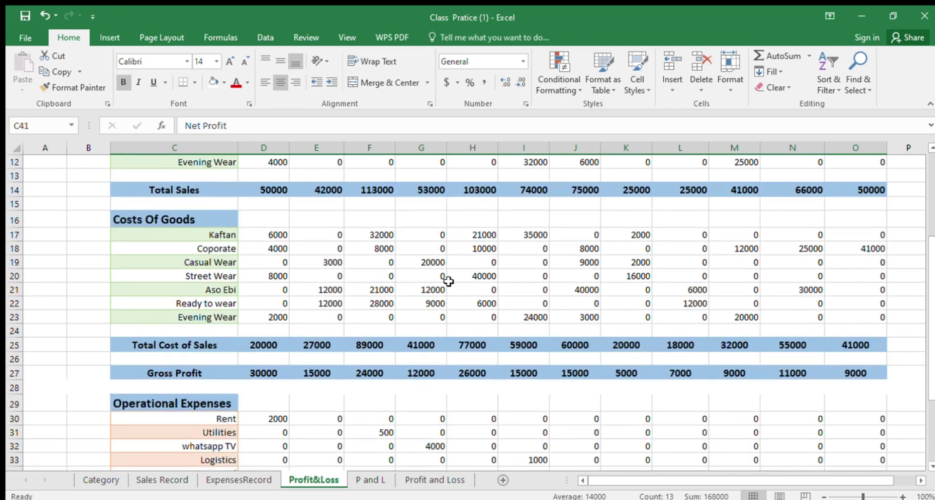
{"action": "scroll", "coordinate": [448, 281], "scroll_direction": "up", "scroll_amount": 2}
{"action": "scroll", "coordinate": [449, 281], "scroll_direction": "up", "scroll_amount": 1}
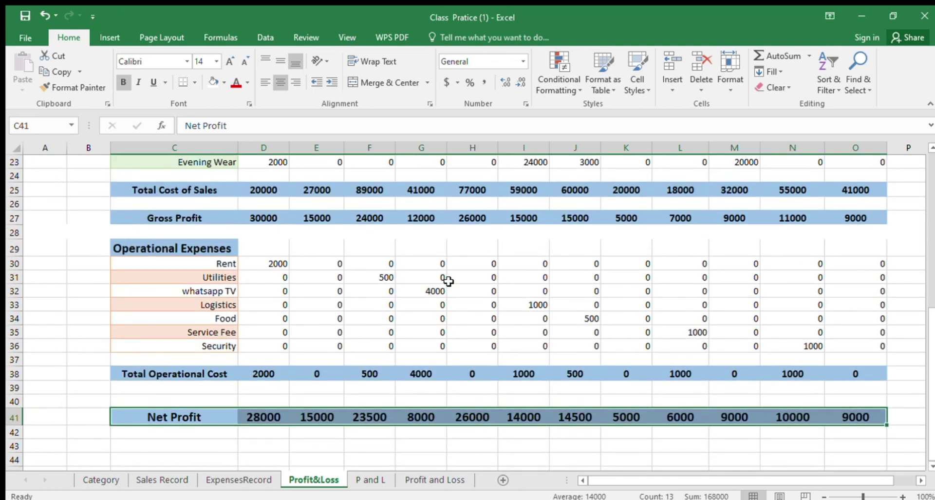